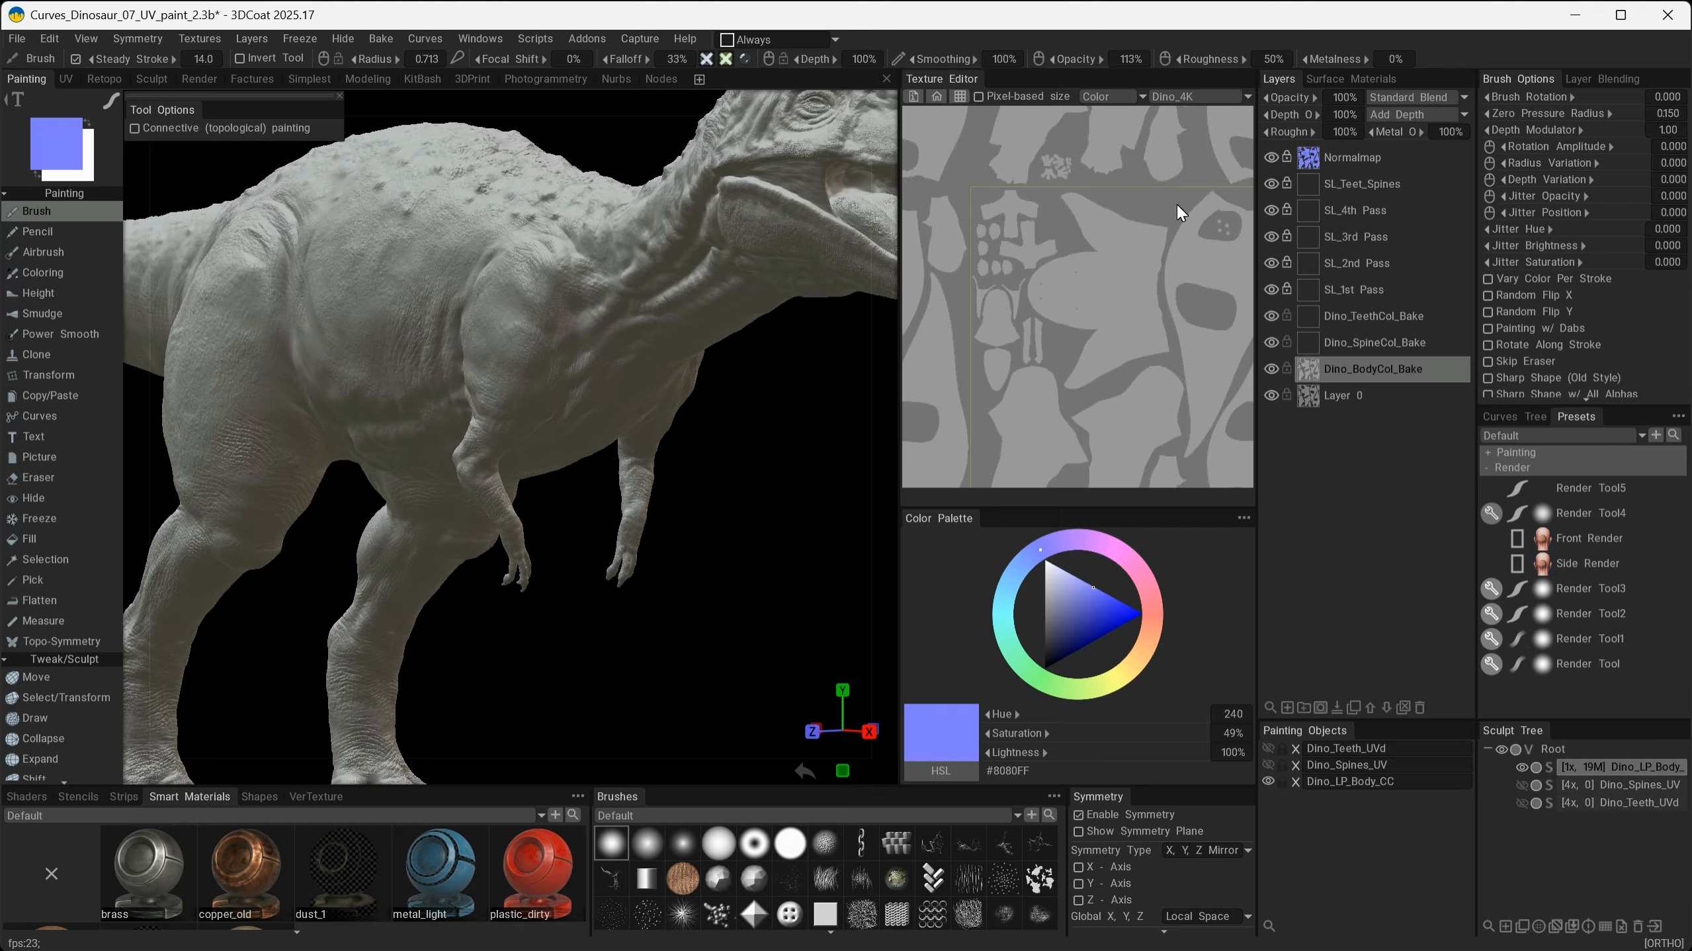
- Switch the Texture Editor to display the Dino_4K texture
left_click(1182, 97)
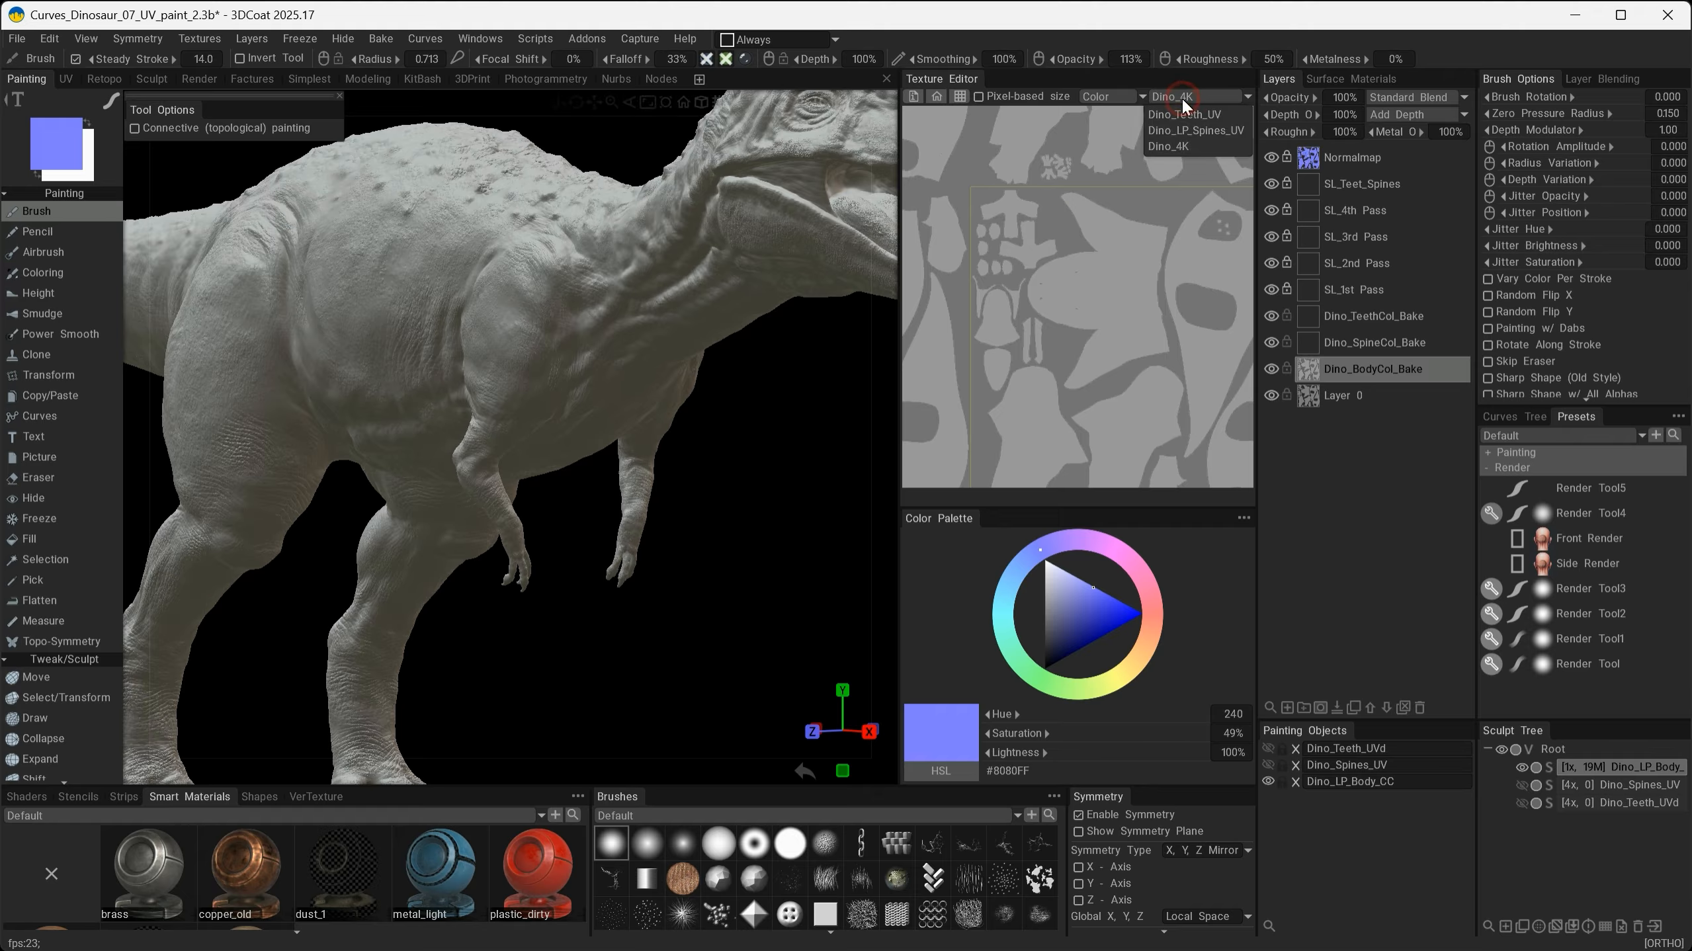
left_click(1183, 149)
- Examine the skin detail on the dinosaur's neck and shoulder up close
middle_click_drag(699, 263, 619, 409, "alt")
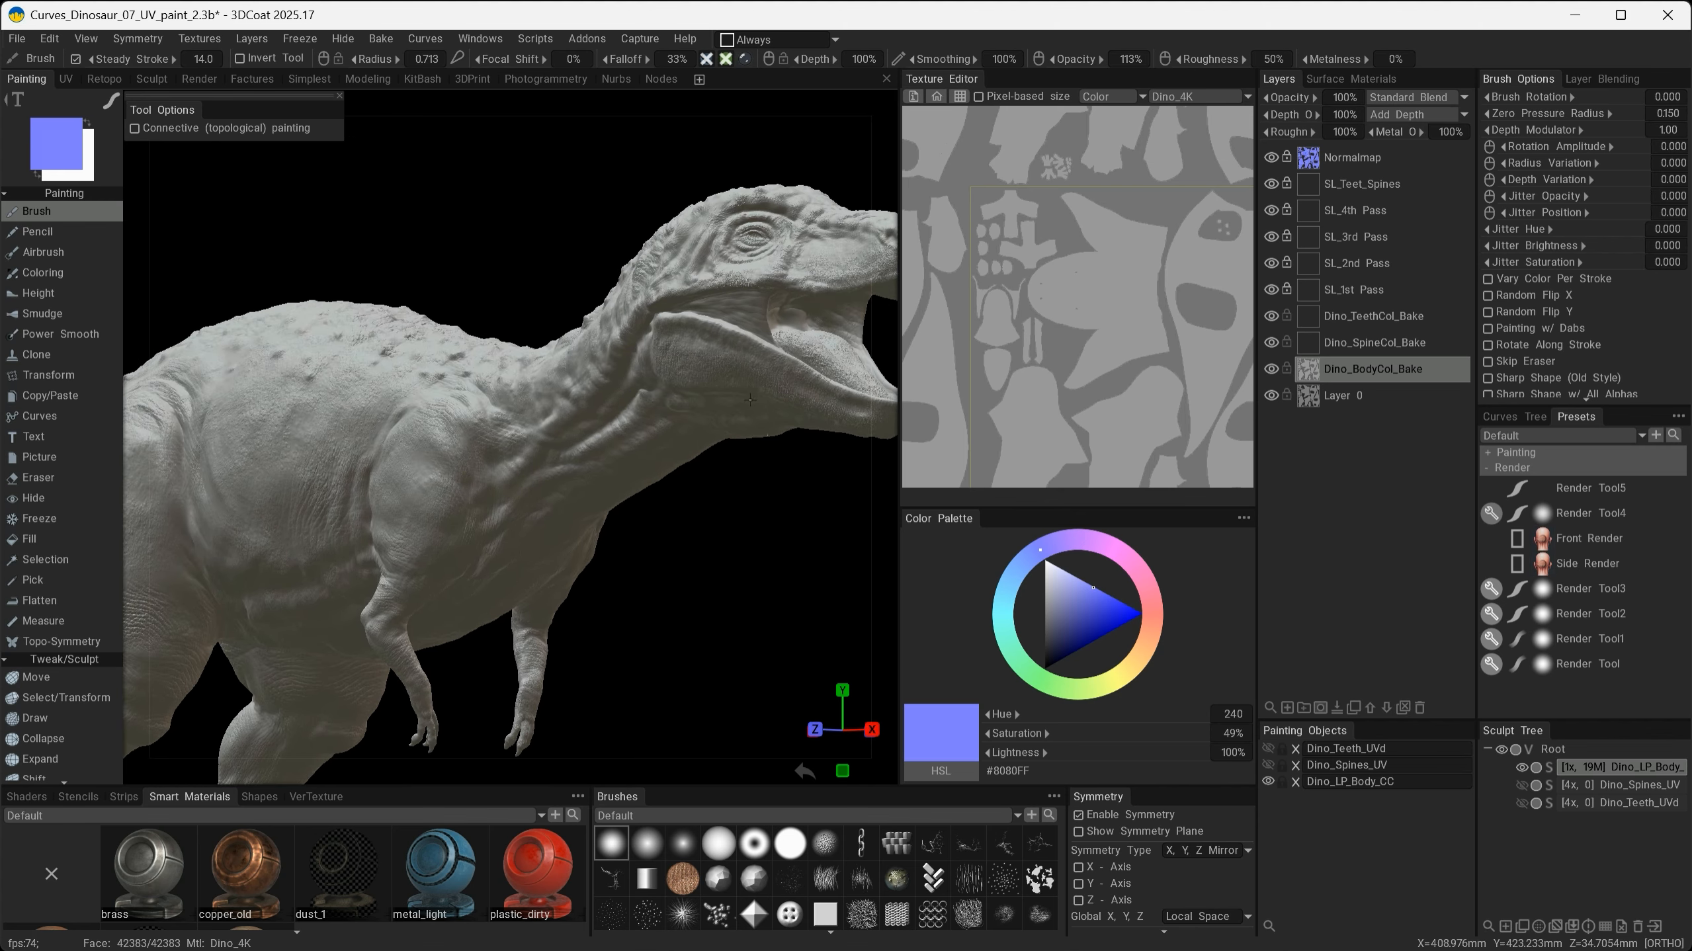
right_click_drag(586, 389, 726, 517, "alt")
middle_click_drag(632, 389, 352, 511, "alt")
right_click_drag(352, 512, 449, 547, "alt")
middle_click_drag(448, 546, 814, 507, "alt")
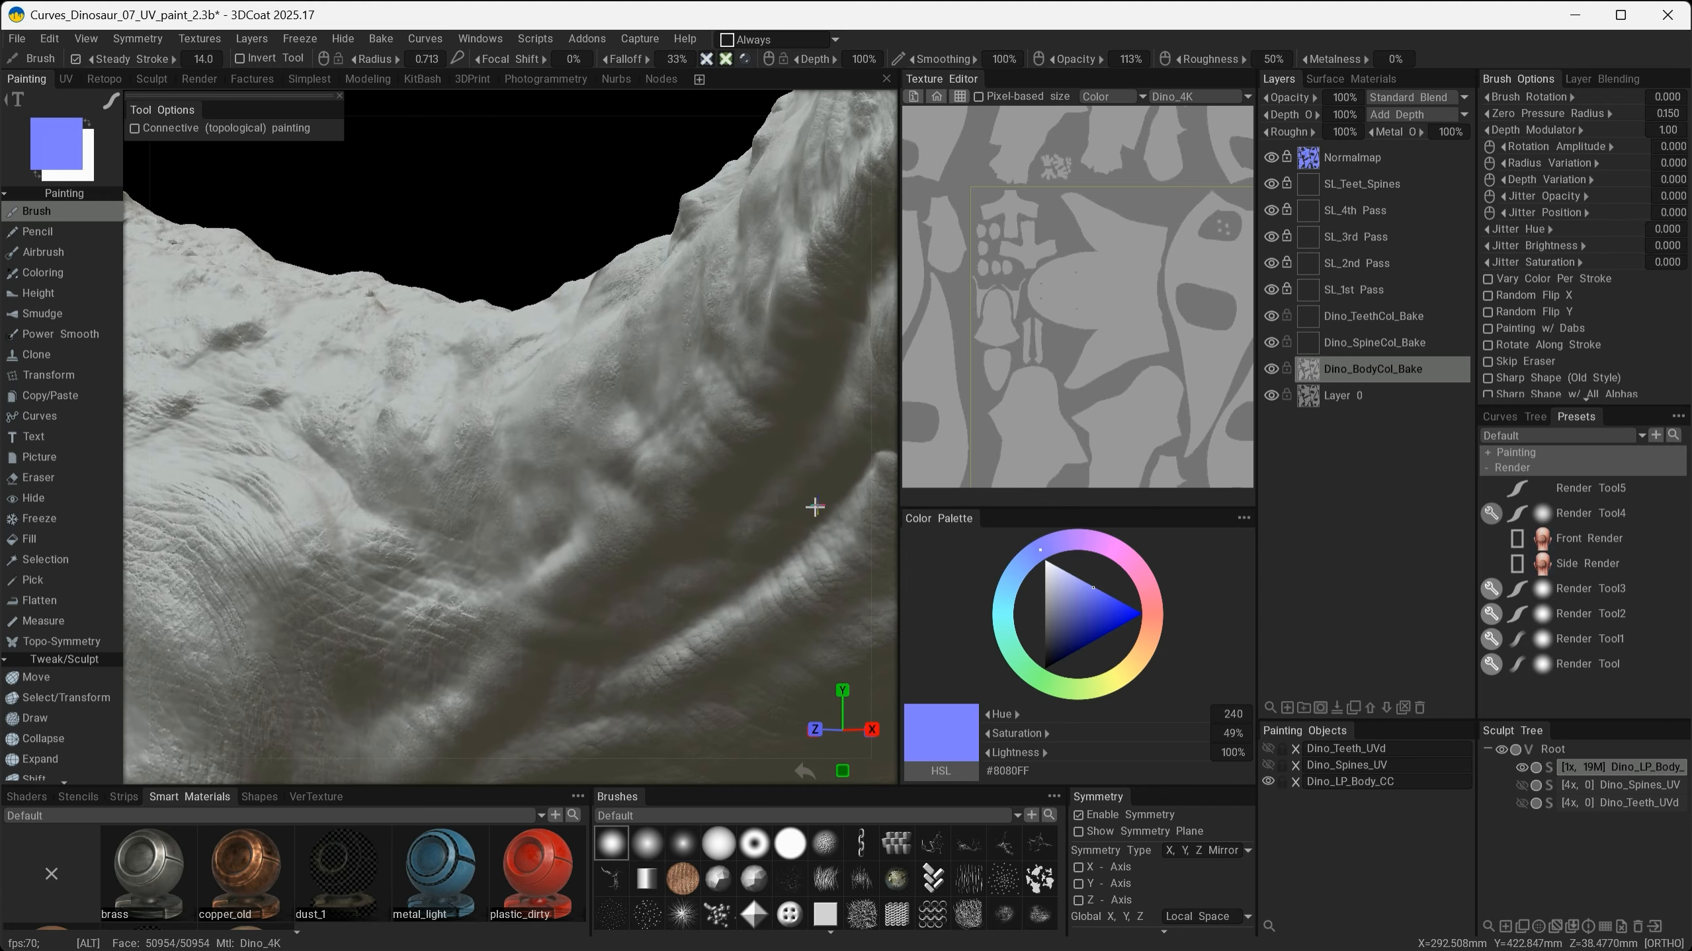
left_click_drag(704, 533, 588, 490, "alt")
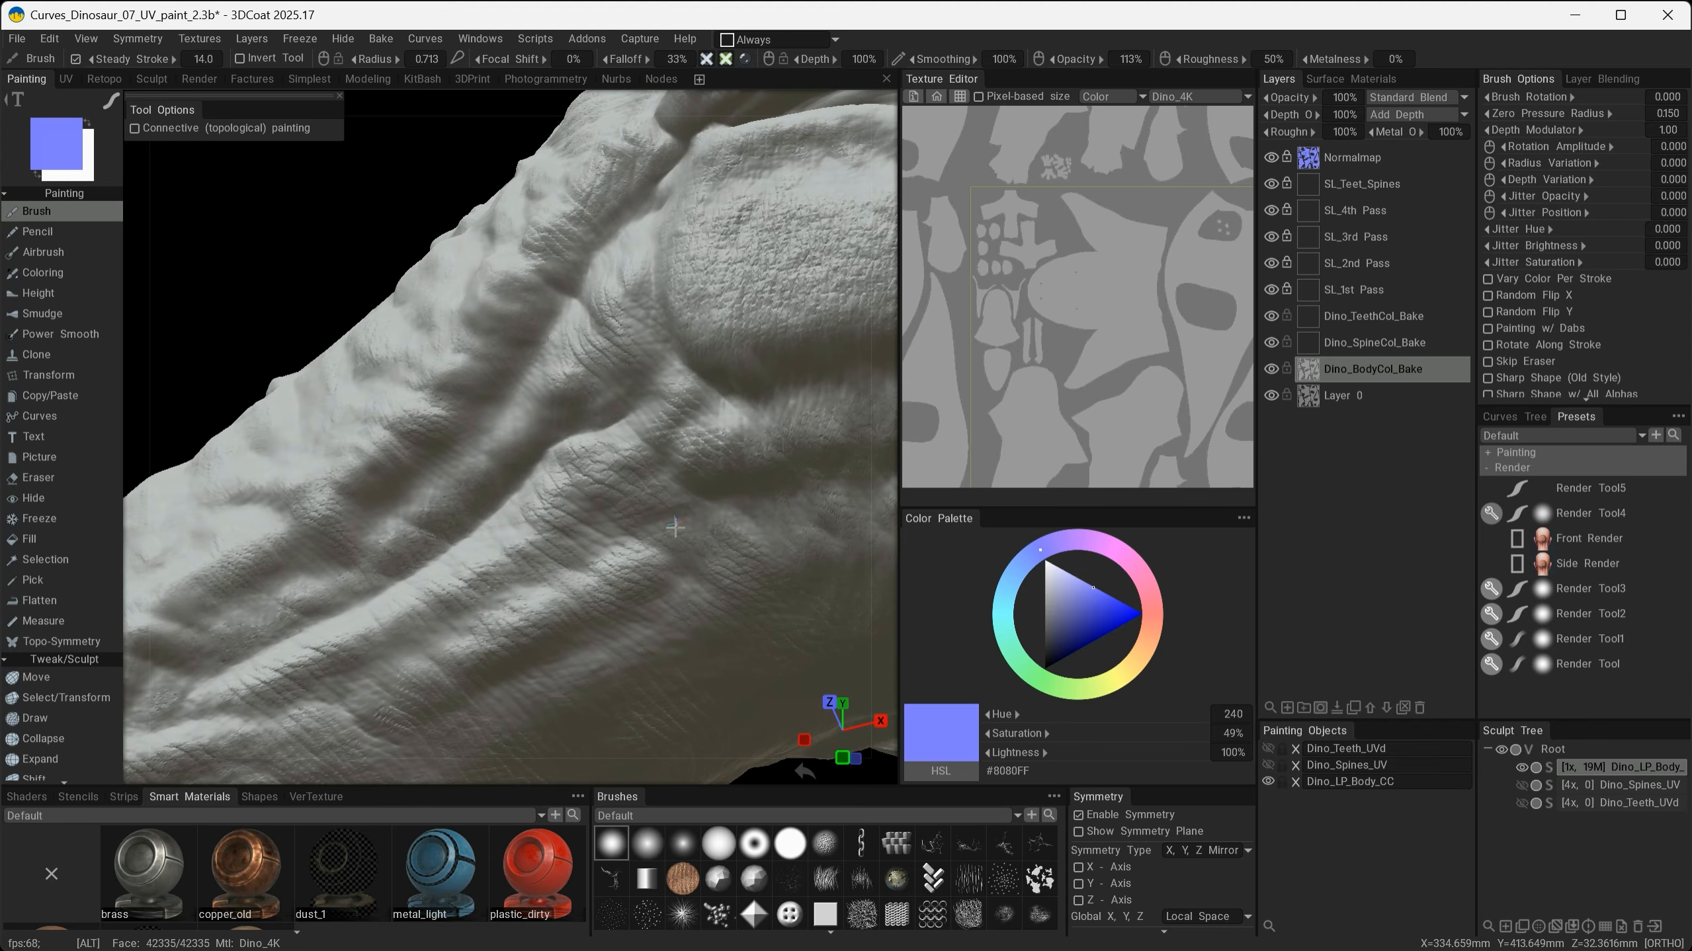
left_click_drag(688, 386, 701, 620, "alt")
left_click_drag(414, 580, 589, 428, "alt")
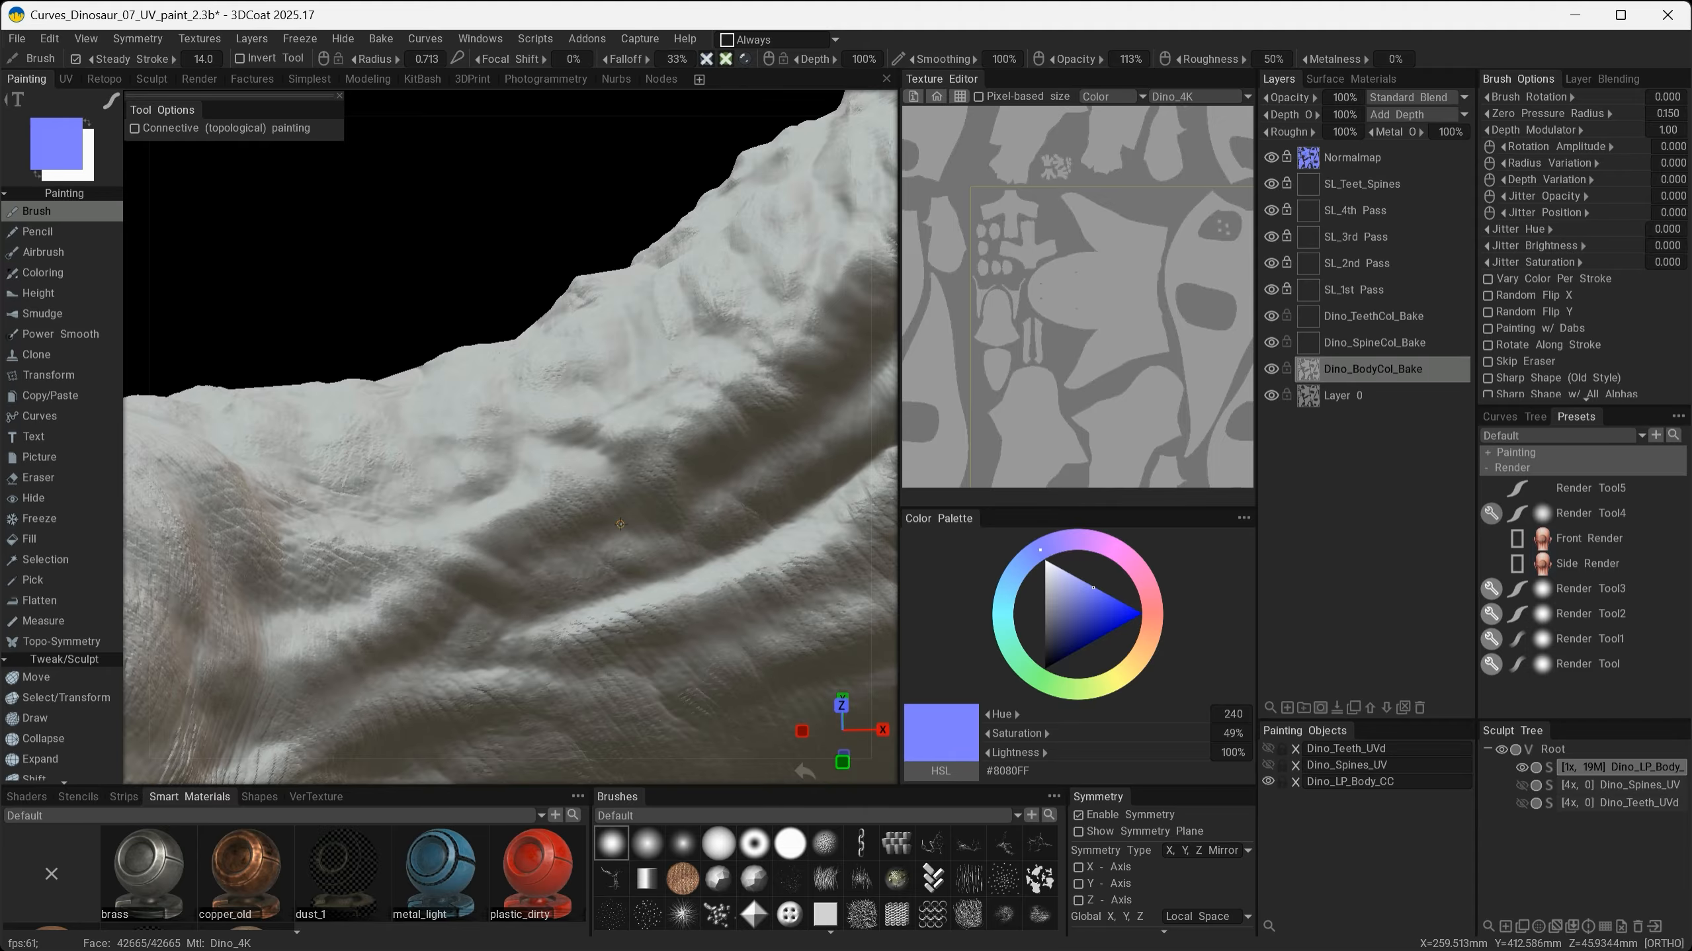
left_click_drag(608, 497, 615, 585, "alt")
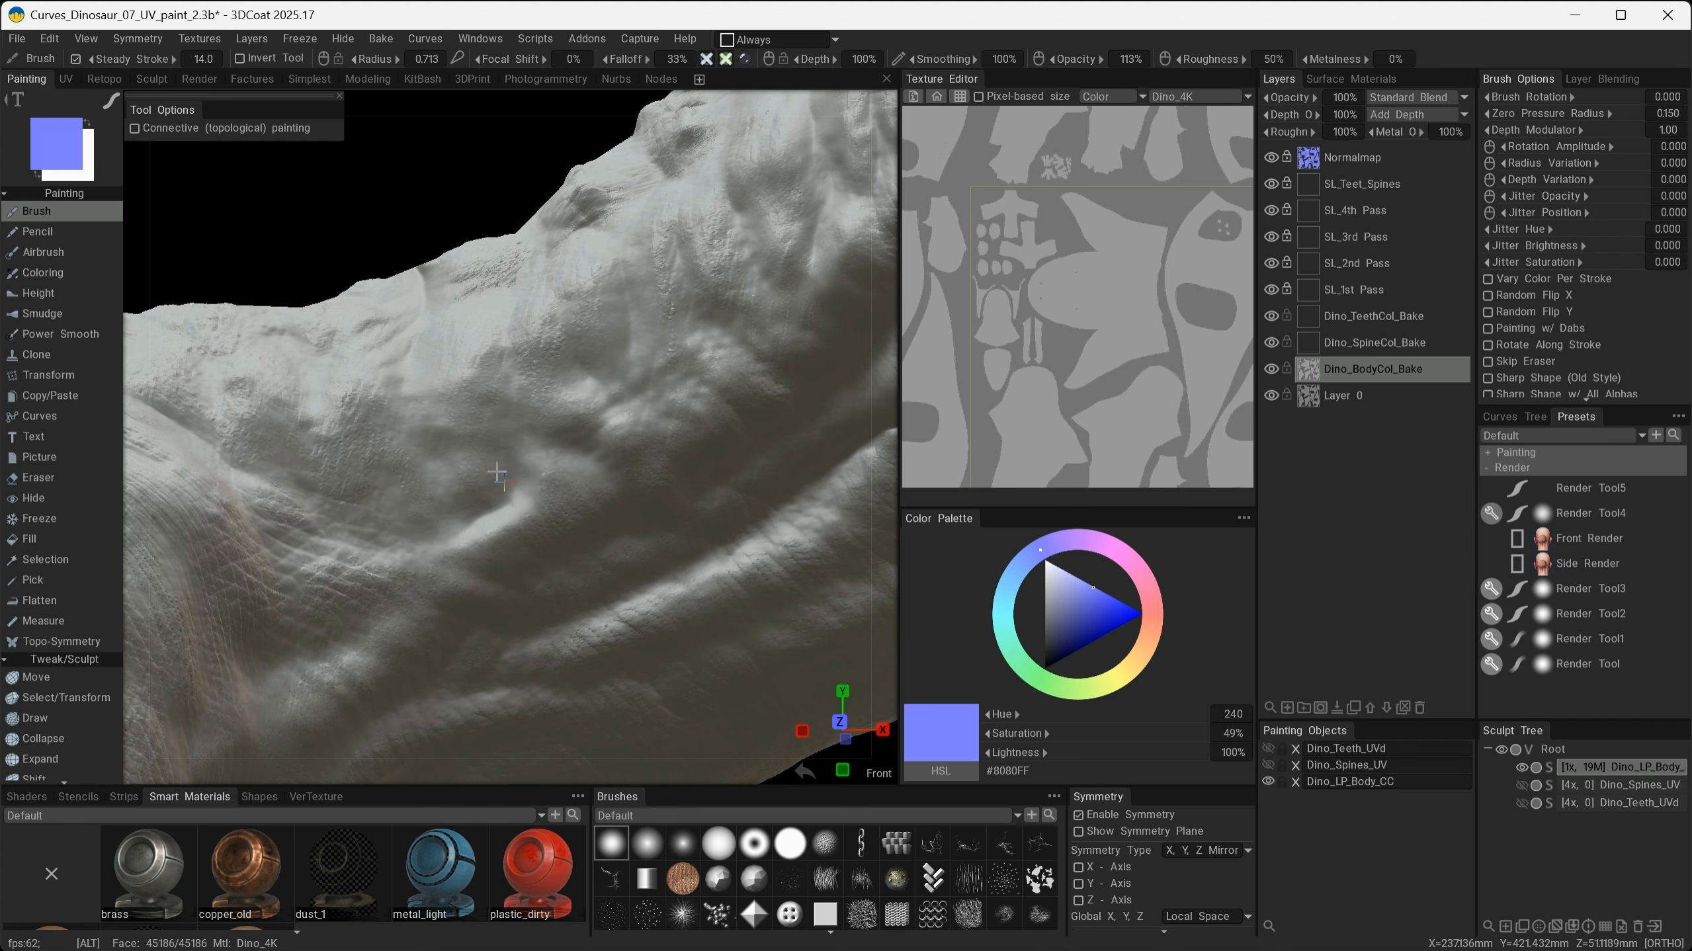
left_click_drag(496, 477, 506, 553, "alt")
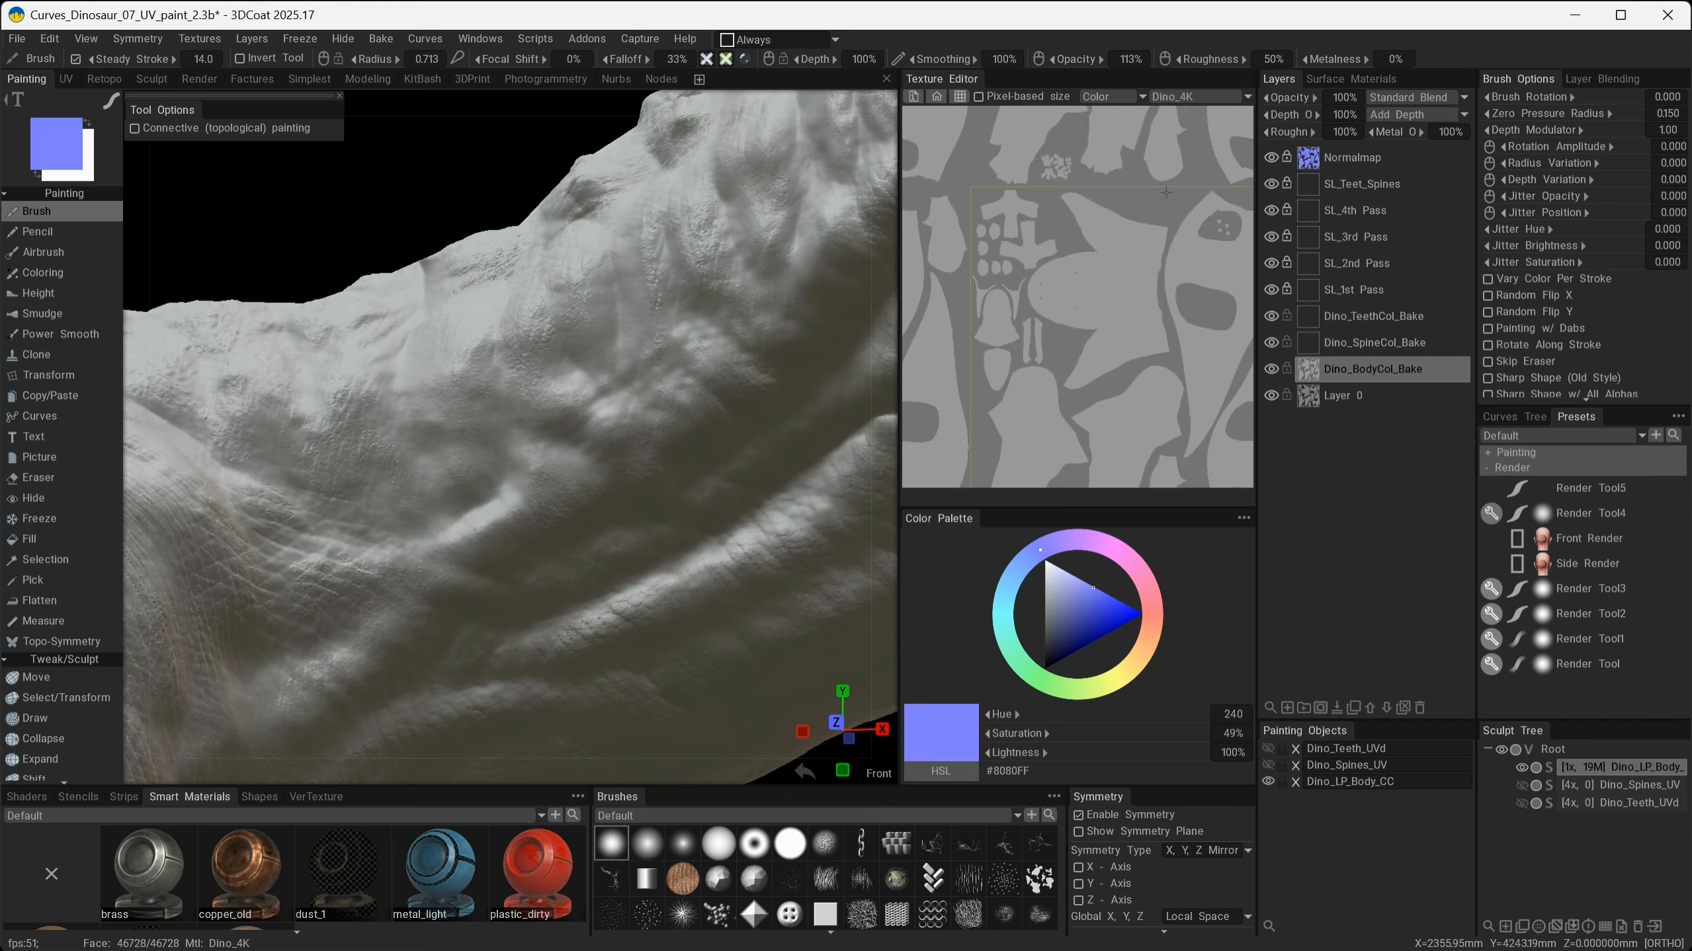
- Toggle the visibility of the Root in the sculpt tree several times
scroll(1079, 326, "down", 2)
middle_click_drag(1082, 326, 1018, 303, "alt")
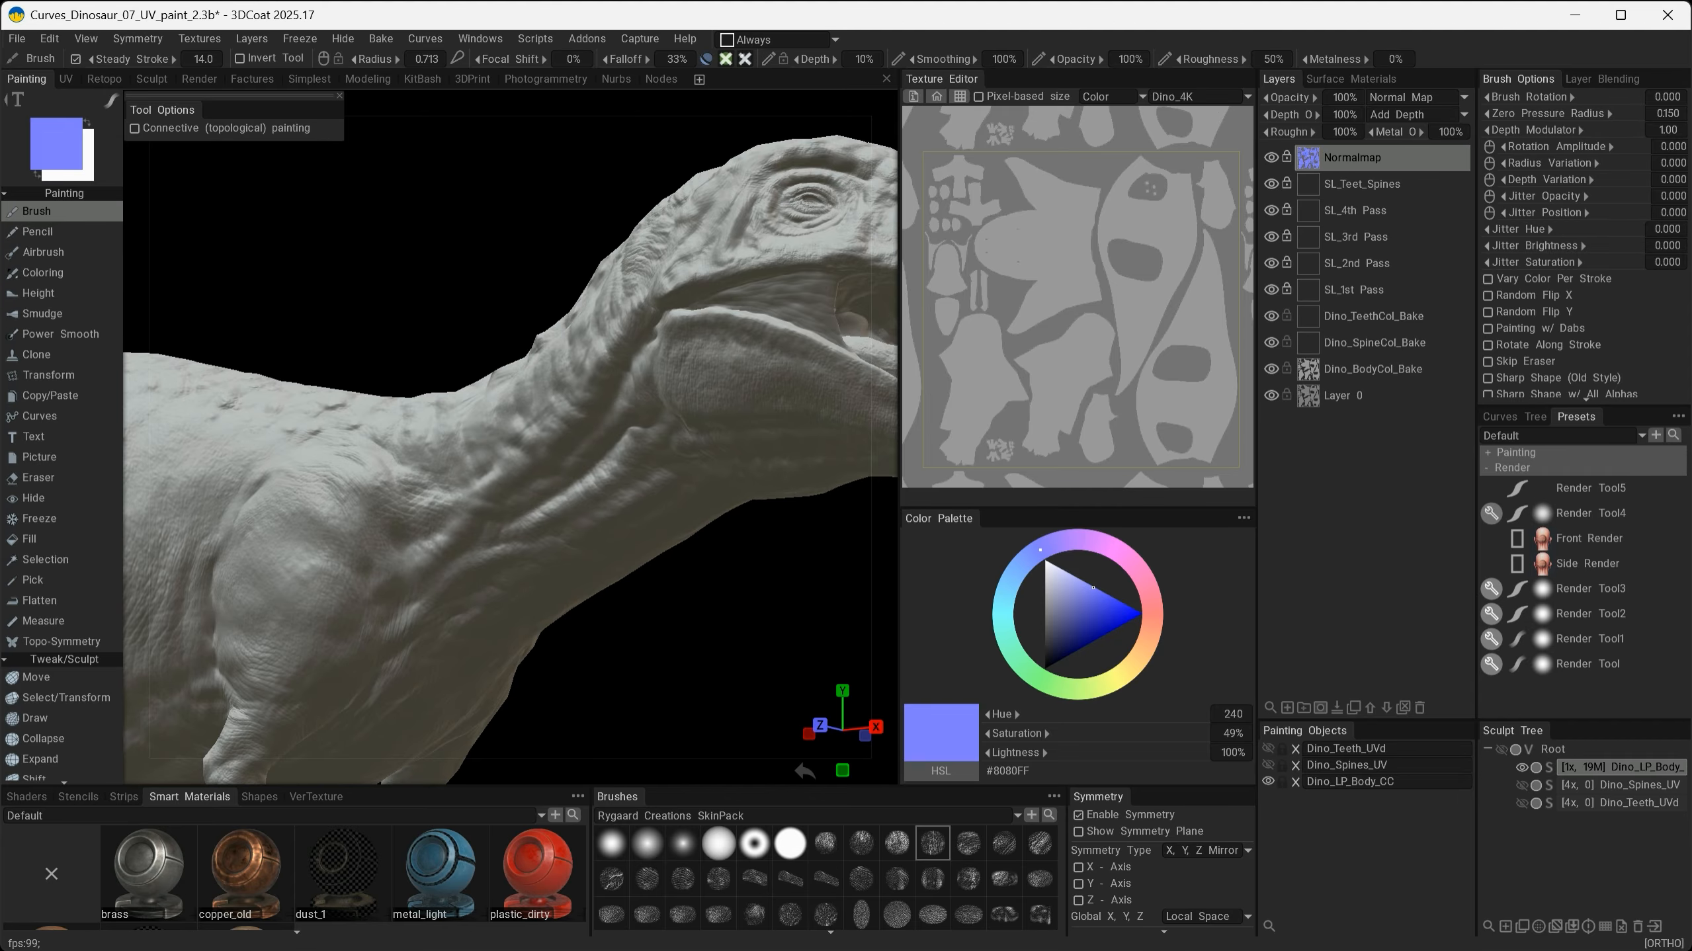
left_click(1501, 748)
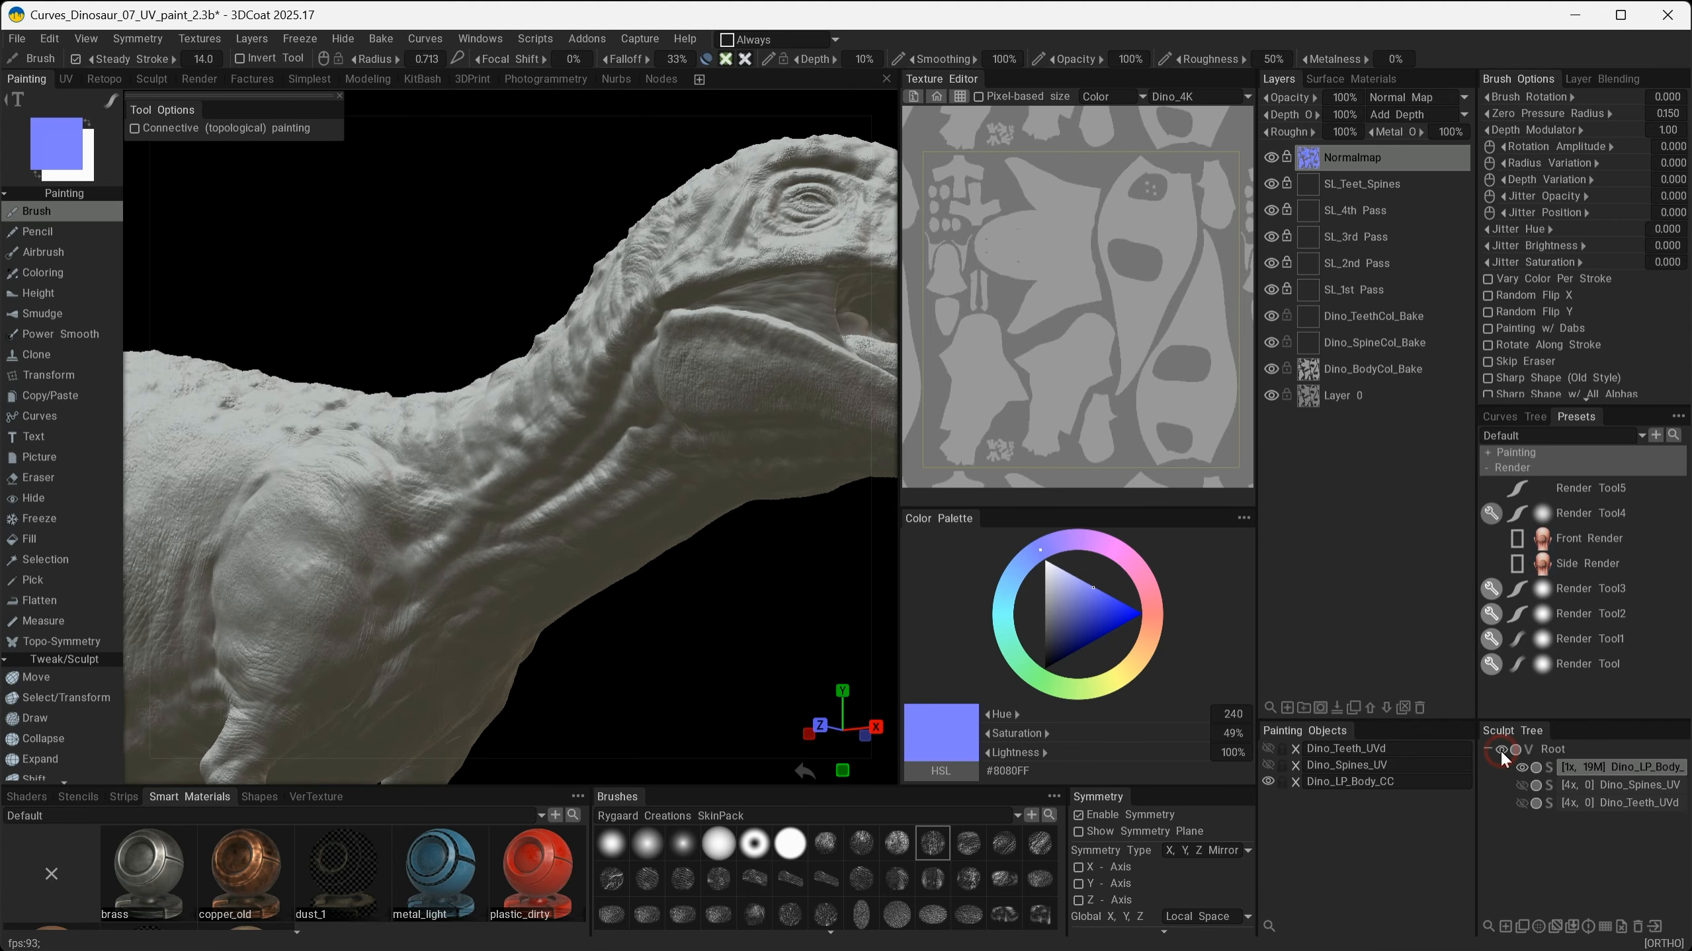
left_click(1501, 750)
left_click(1501, 750)
left_click(1501, 750)
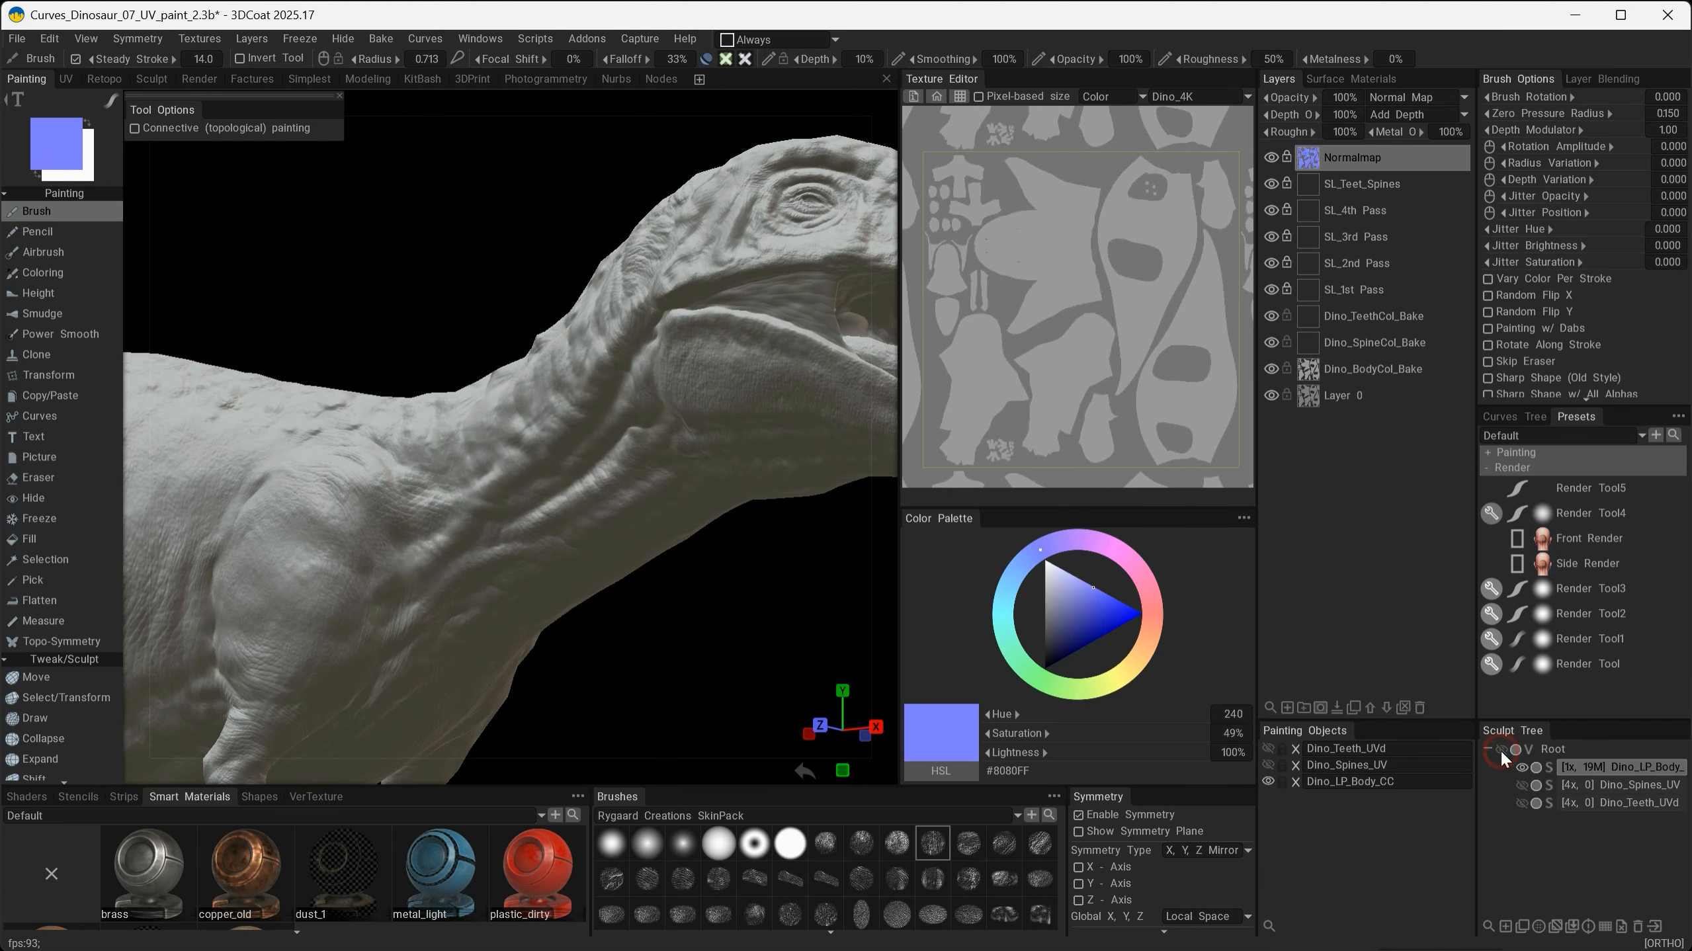
left_click_drag(604, 406, 673, 469, "alt")
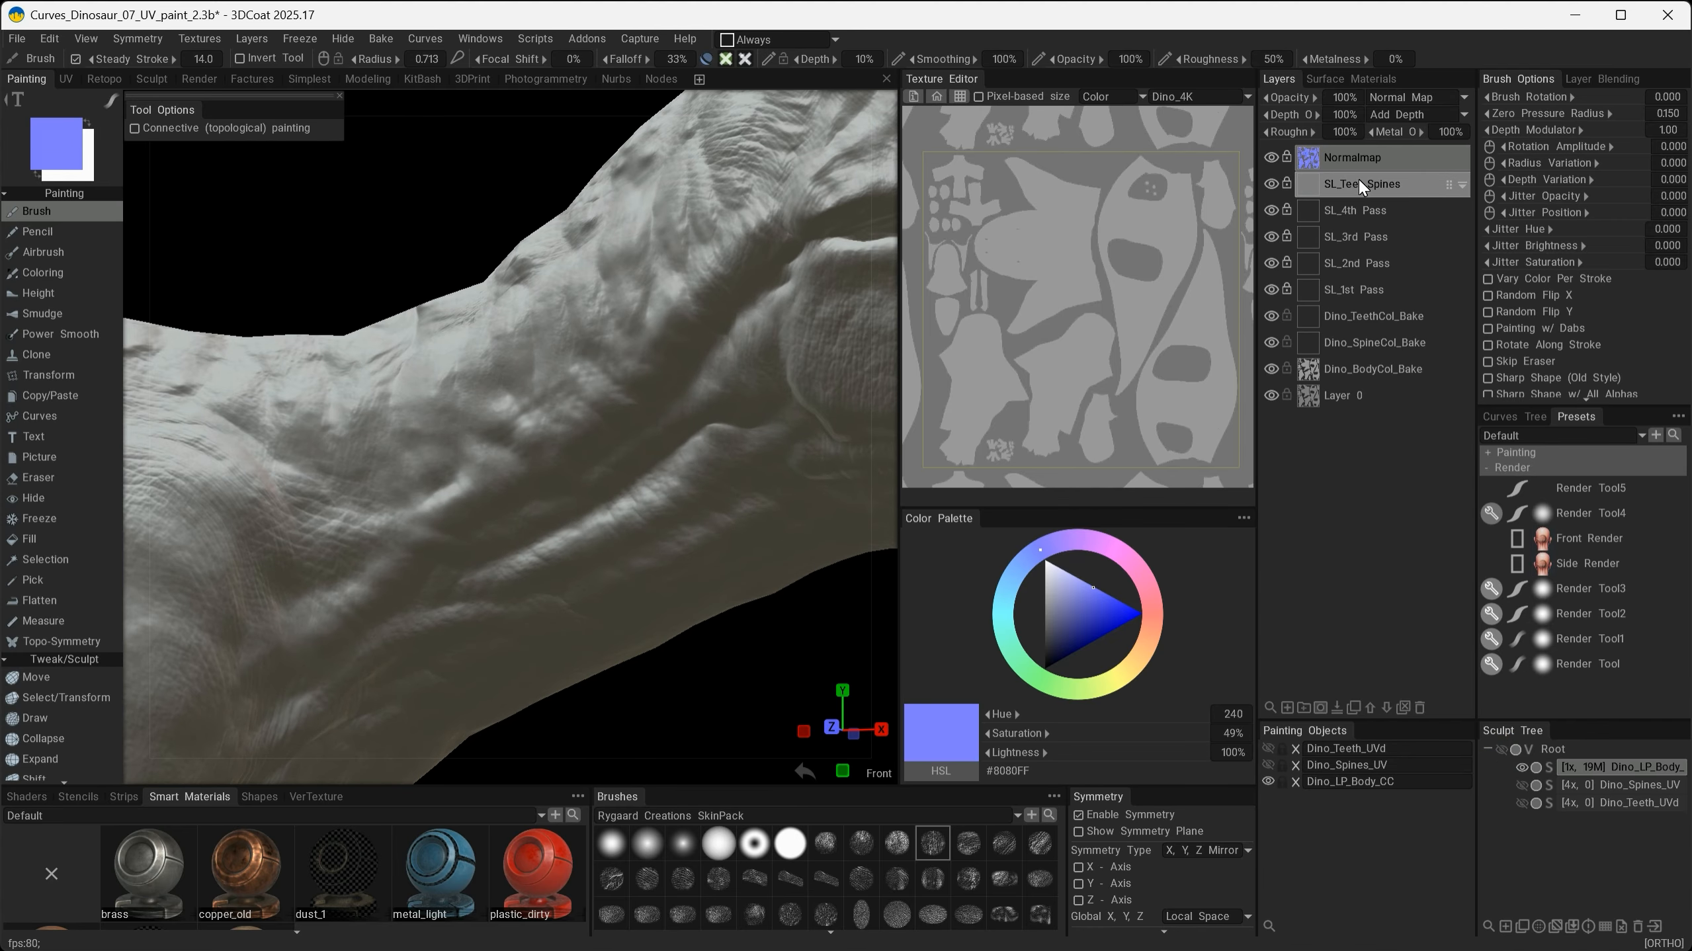
- Add a new paint layer and name it NM_extra_detail
left_click(1287, 707)
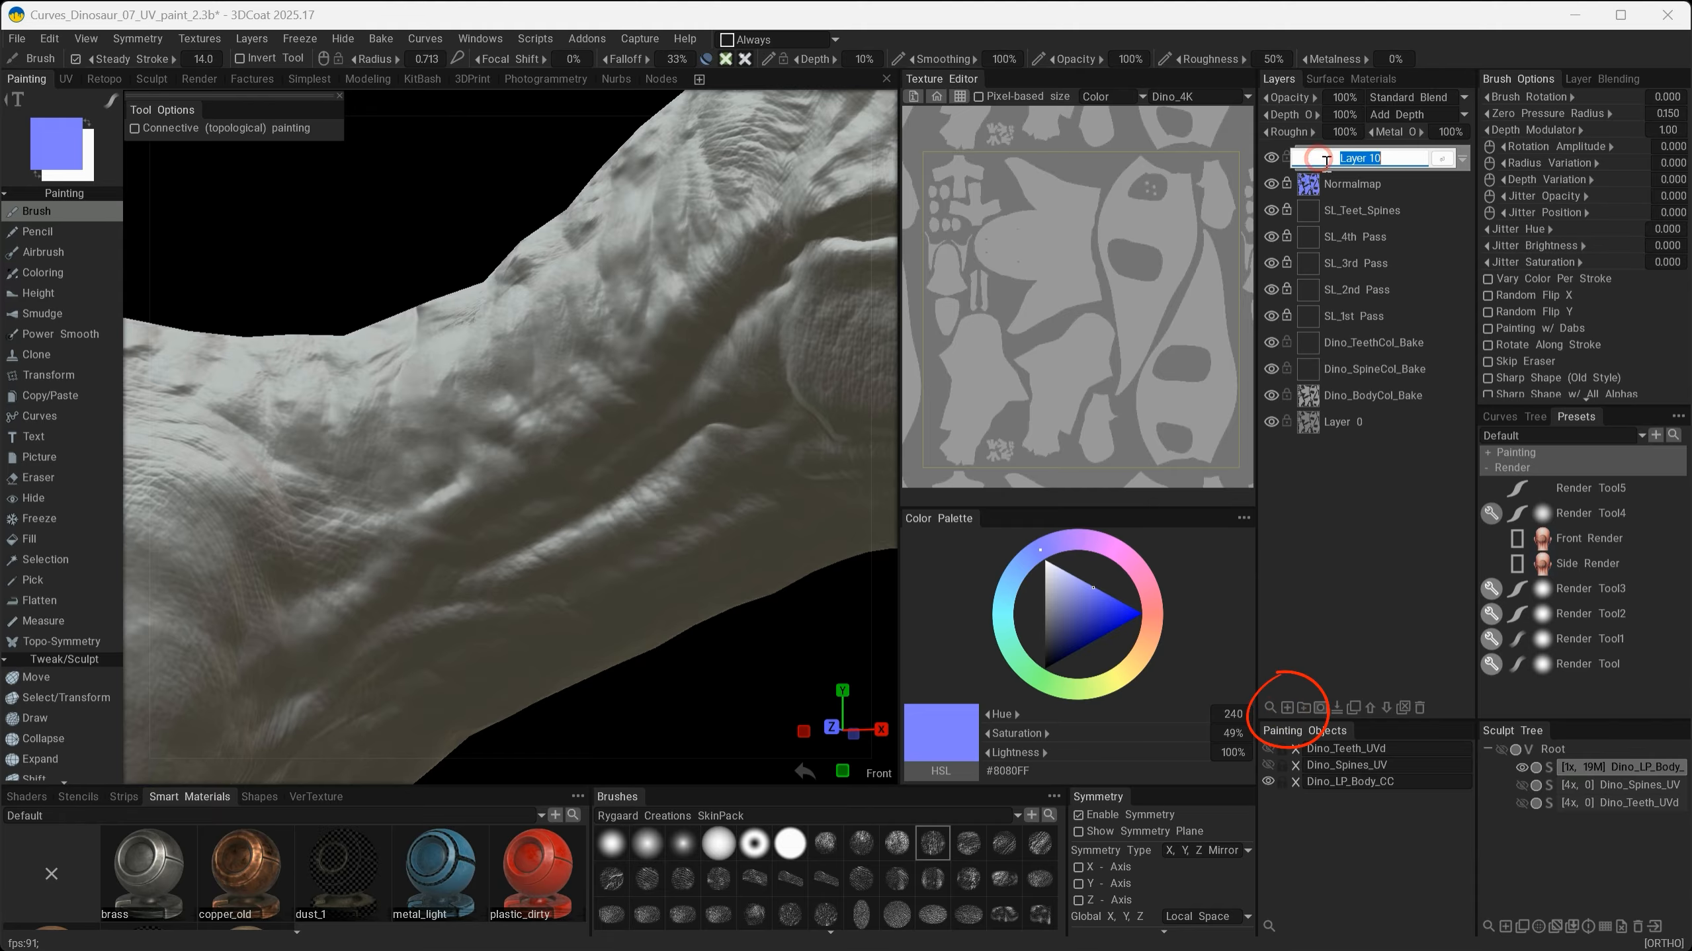
type("NM")
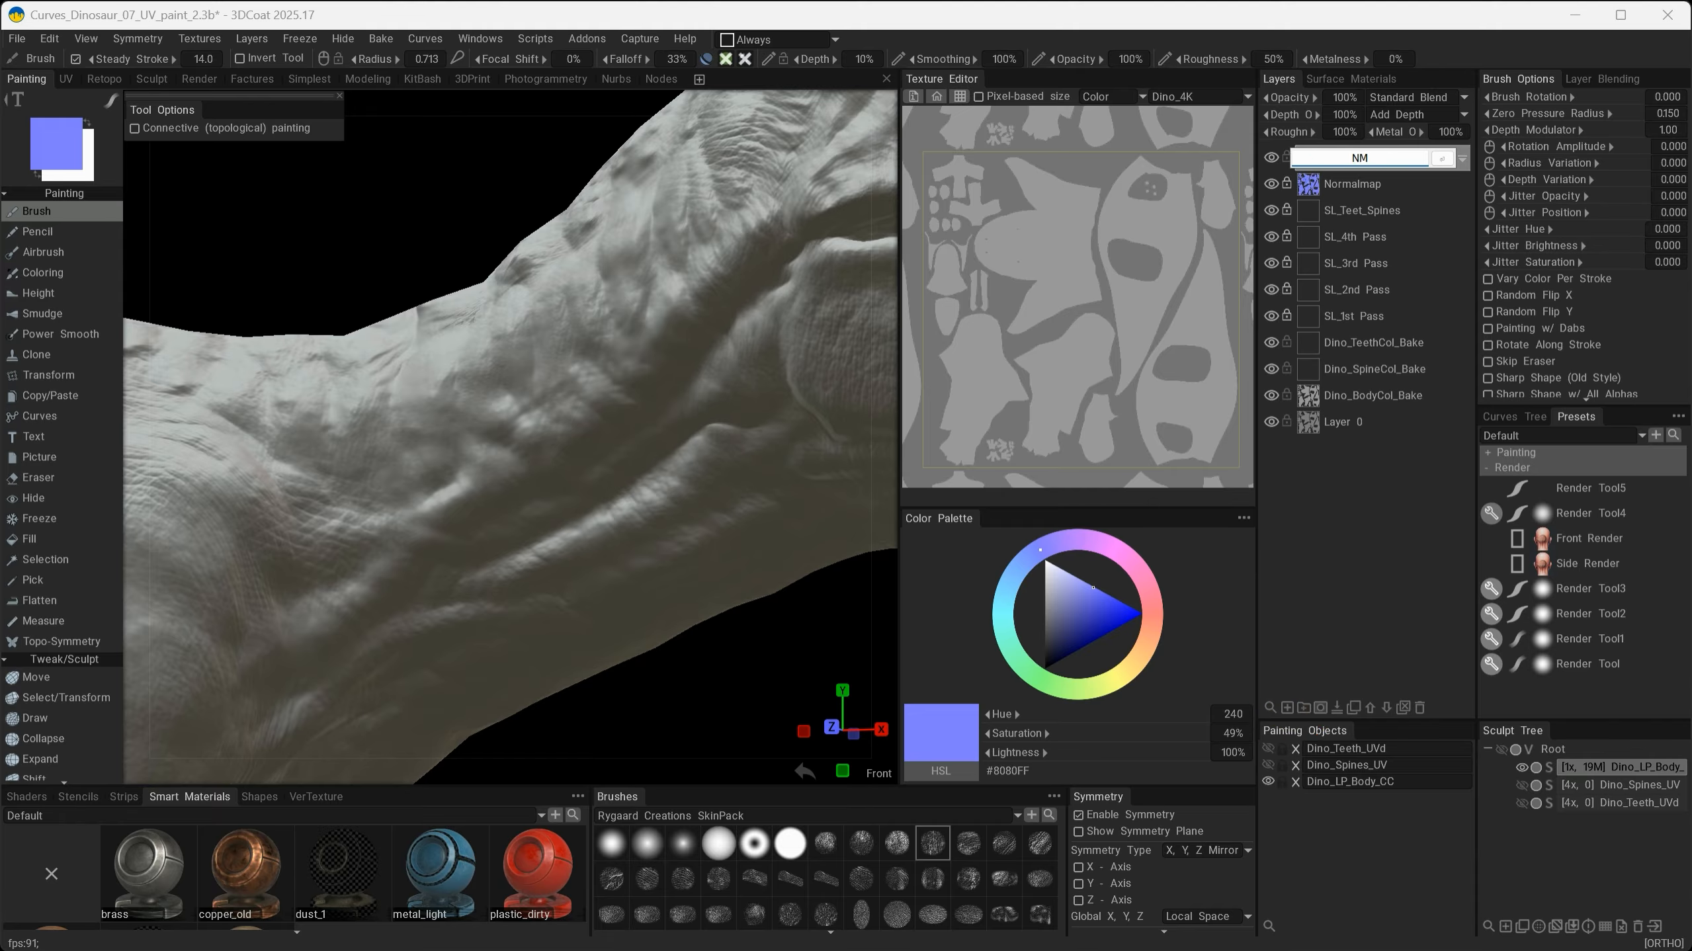
type("_extra_detail")
key("Return")
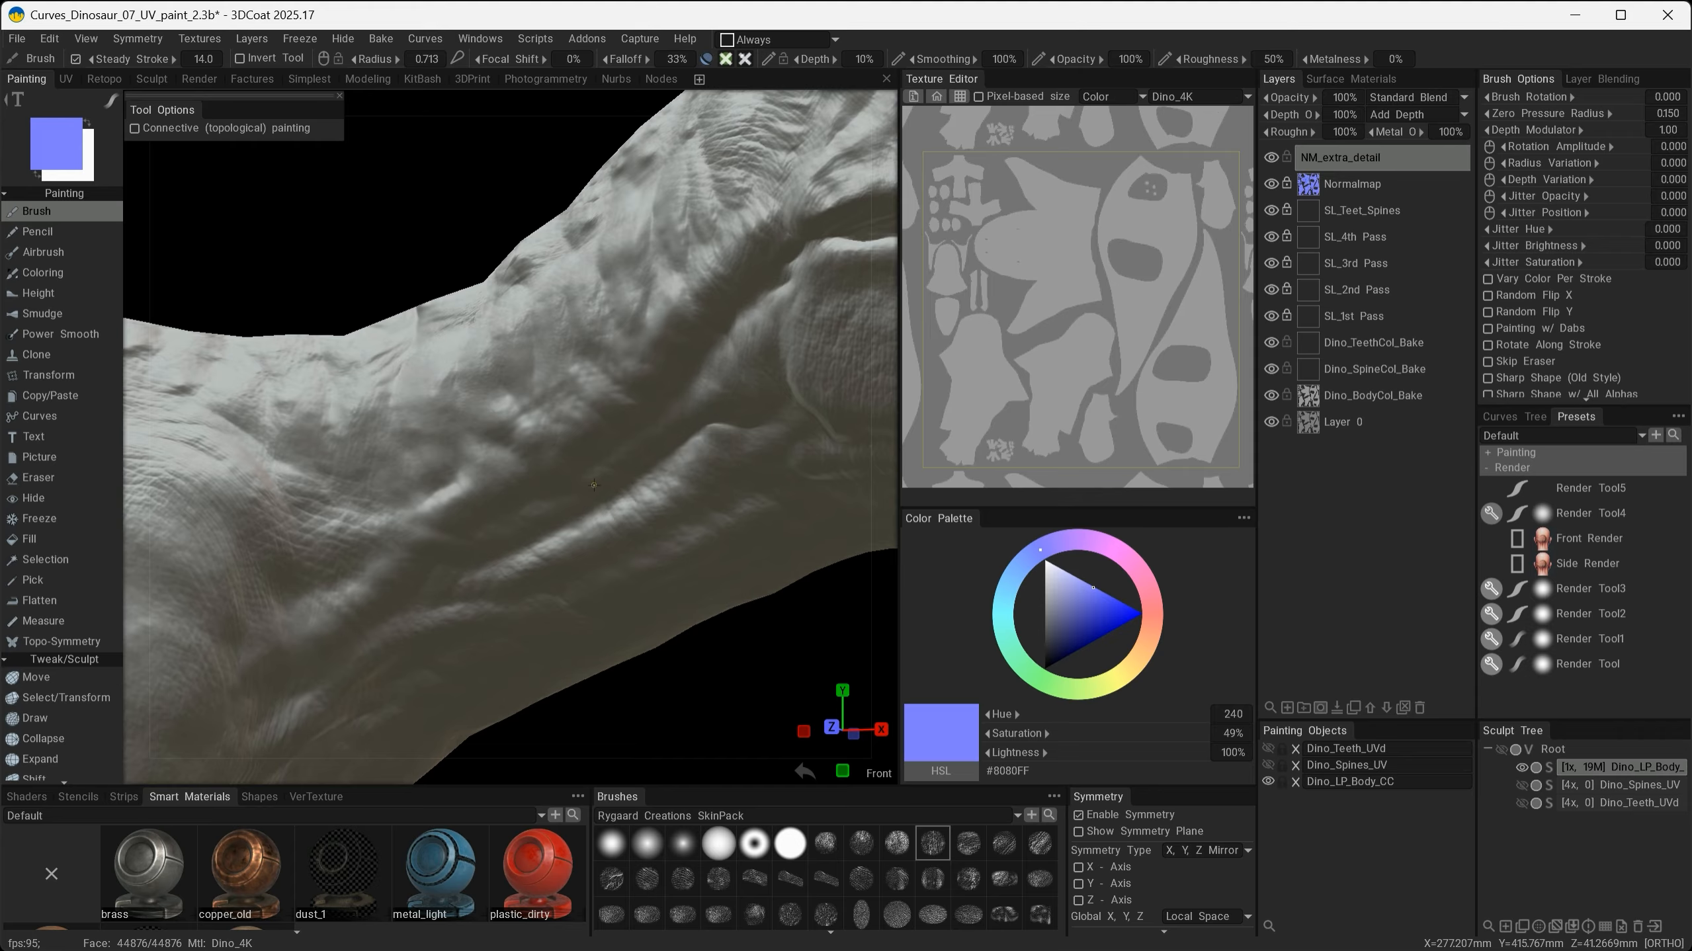
- Paint skin-detail strokes onto the neck on the NM_extra_detail layer
mouse_move(705, 65)
mouse_move(107, 104)
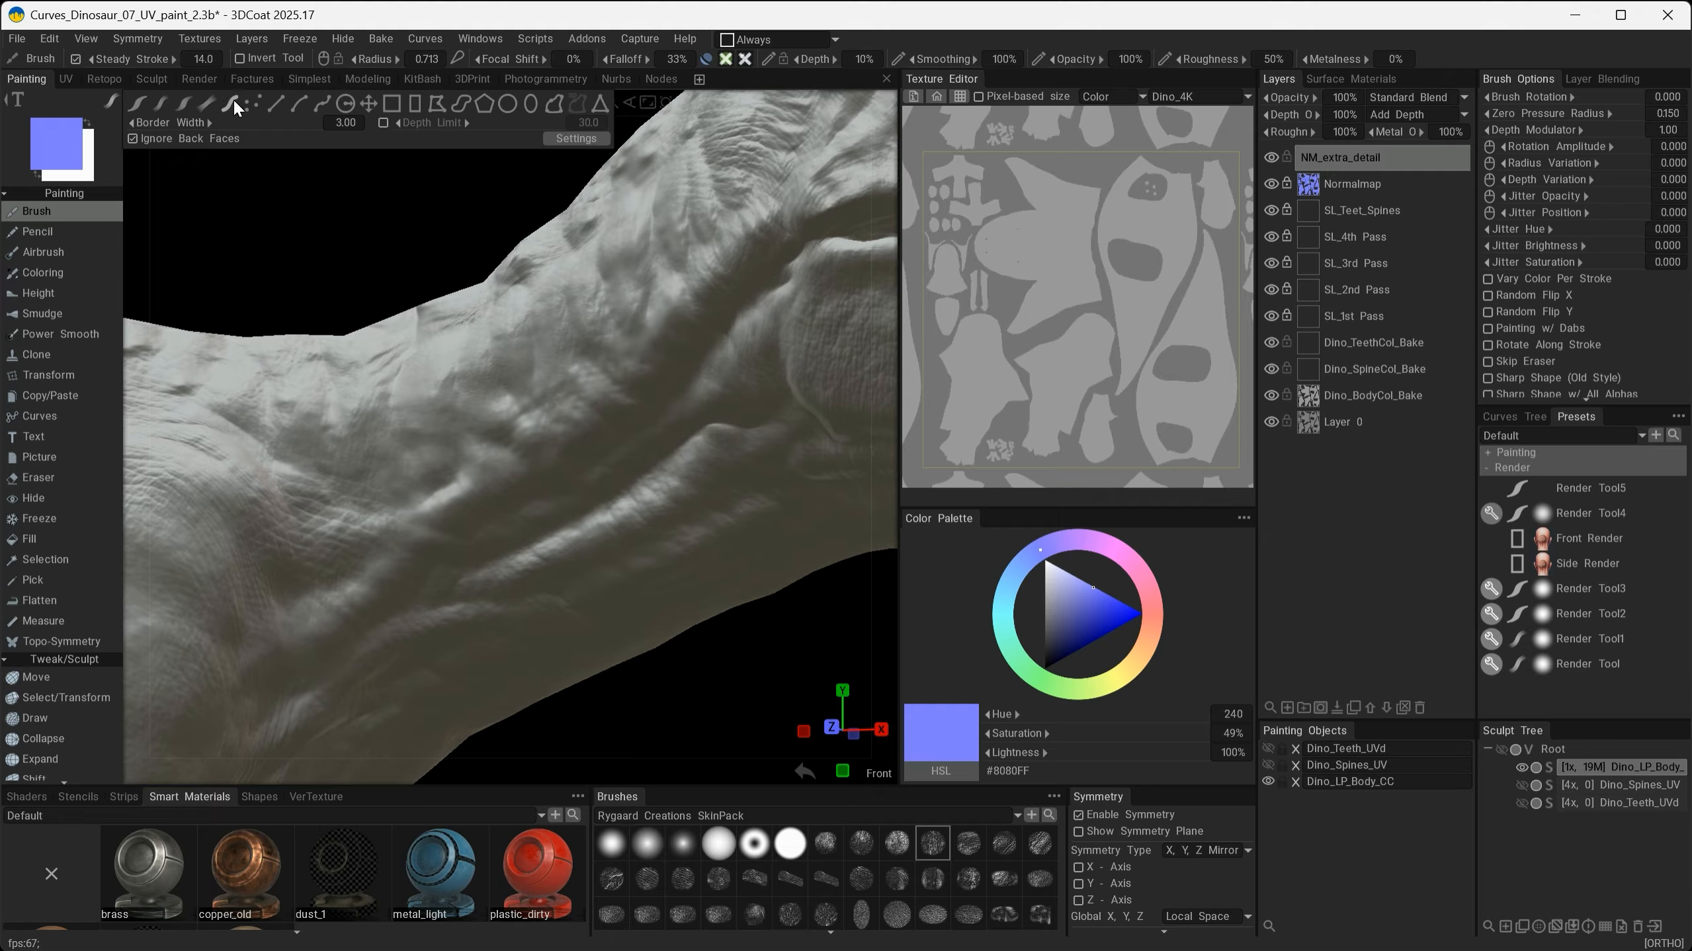
left_click(347, 104)
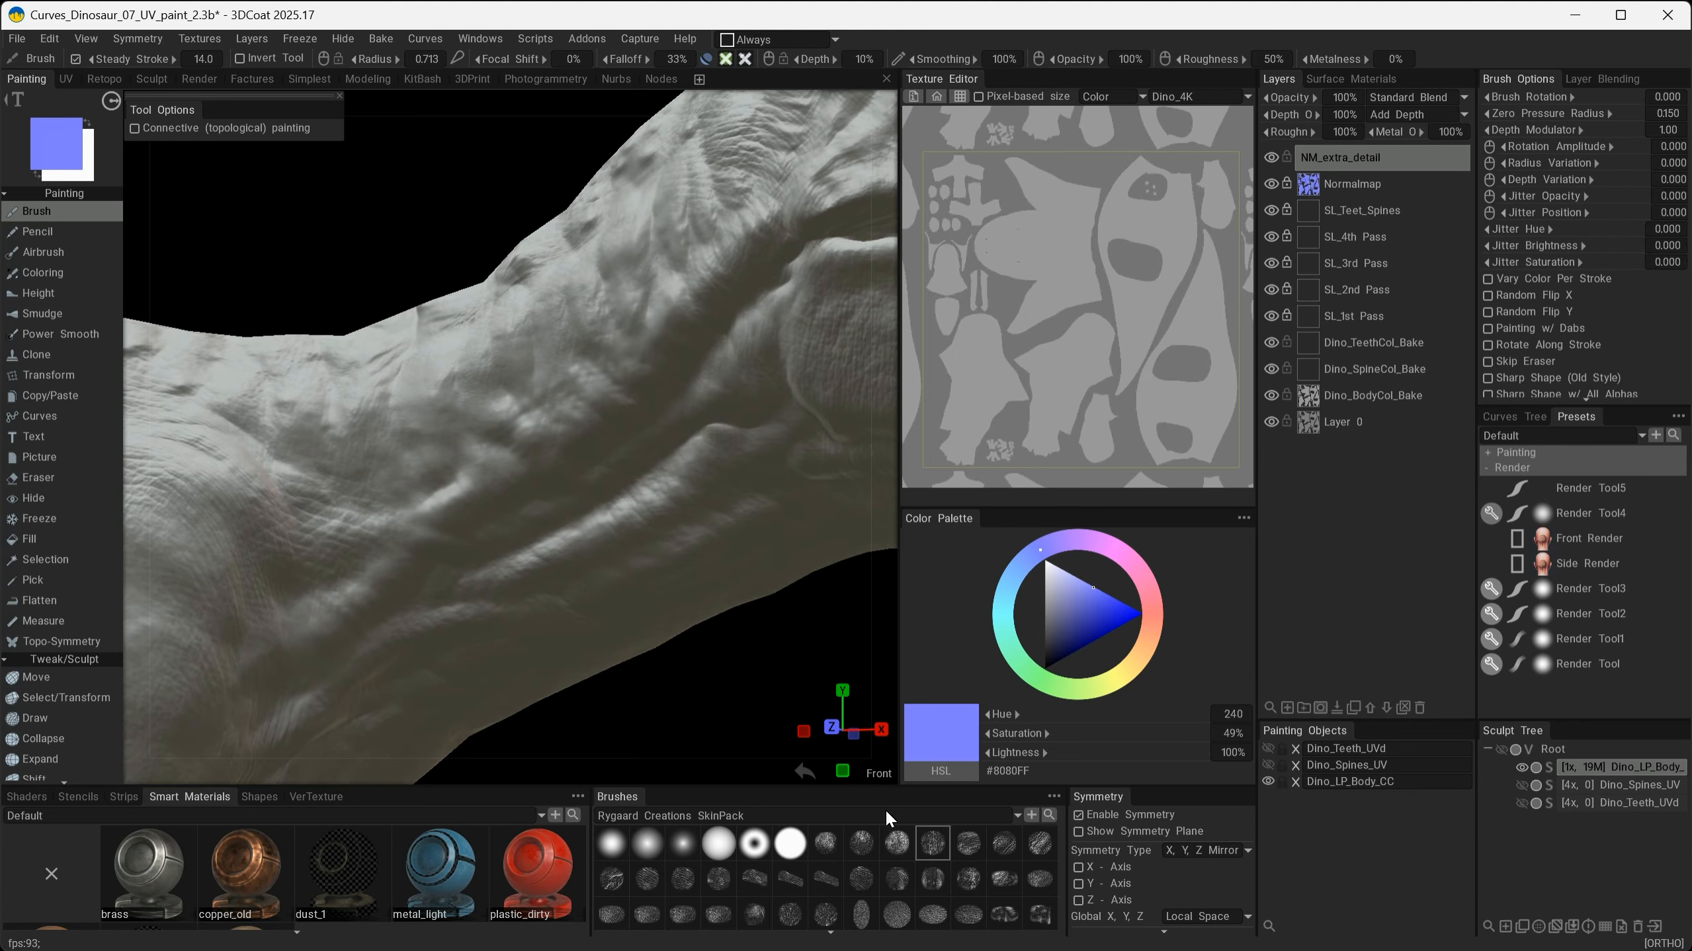
mouse_move(507, 434)
left_mouse_down("alt")
mouse_move(636, 408)
mouse_move(605, 473)
mouse_move(552, 512)
mouse_move(603, 536)
mouse_move(572, 543)
mouse_move(505, 480)
mouse_move(519, 490)
left_mouse_up("alt")
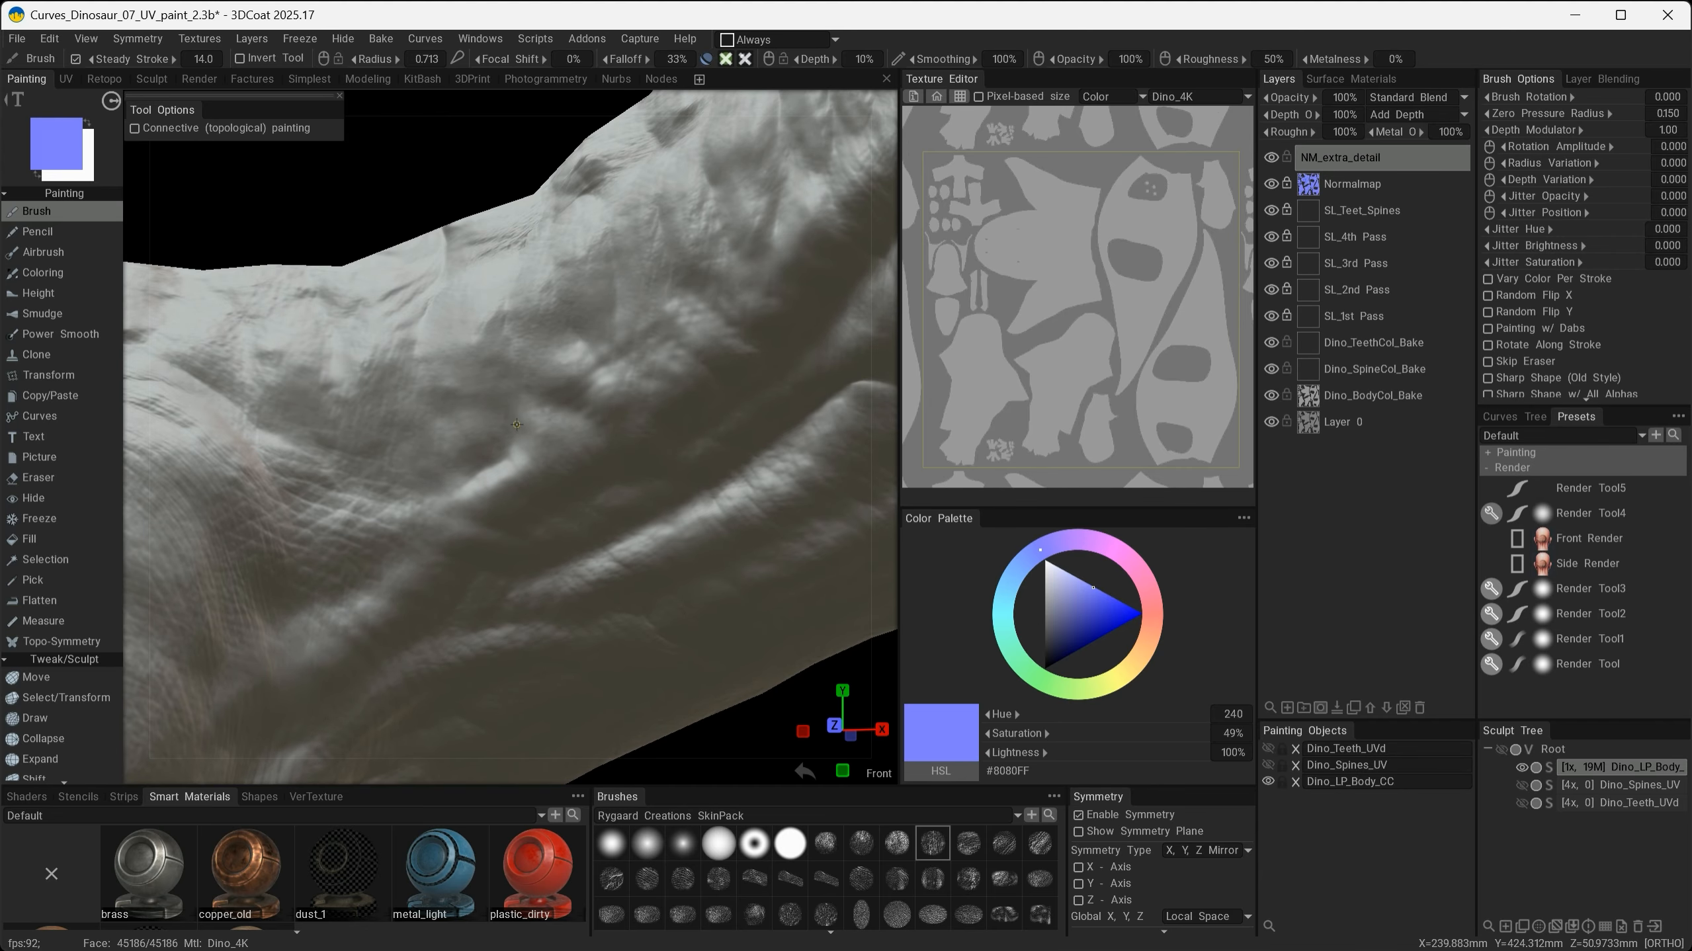
mouse_move(500, 392)
right_mouse_down()
mouse_move(759, 314)
mouse_move(751, 333)
right_mouse_up()
left_click_drag(729, 338, 728, 339)
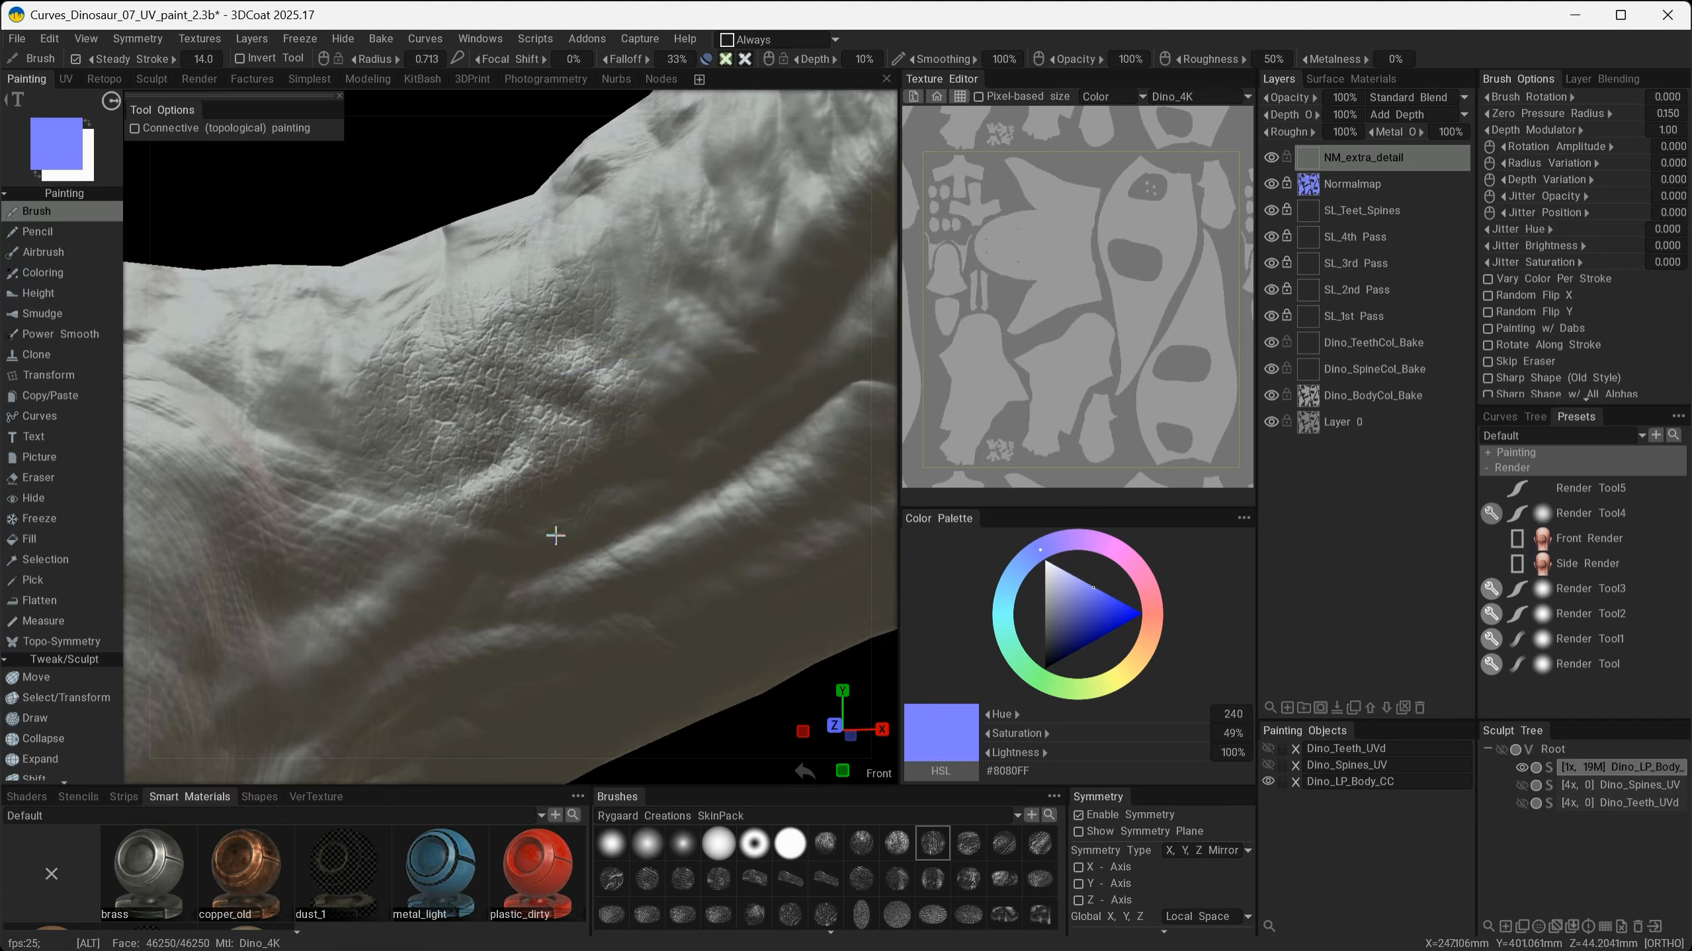
mouse_move(555, 535)
left_mouse_down("alt")
mouse_move(724, 528)
mouse_move(416, 551)
mouse_move(558, 563)
mouse_move(661, 479)
mouse_move(580, 619)
left_mouse_up("alt")
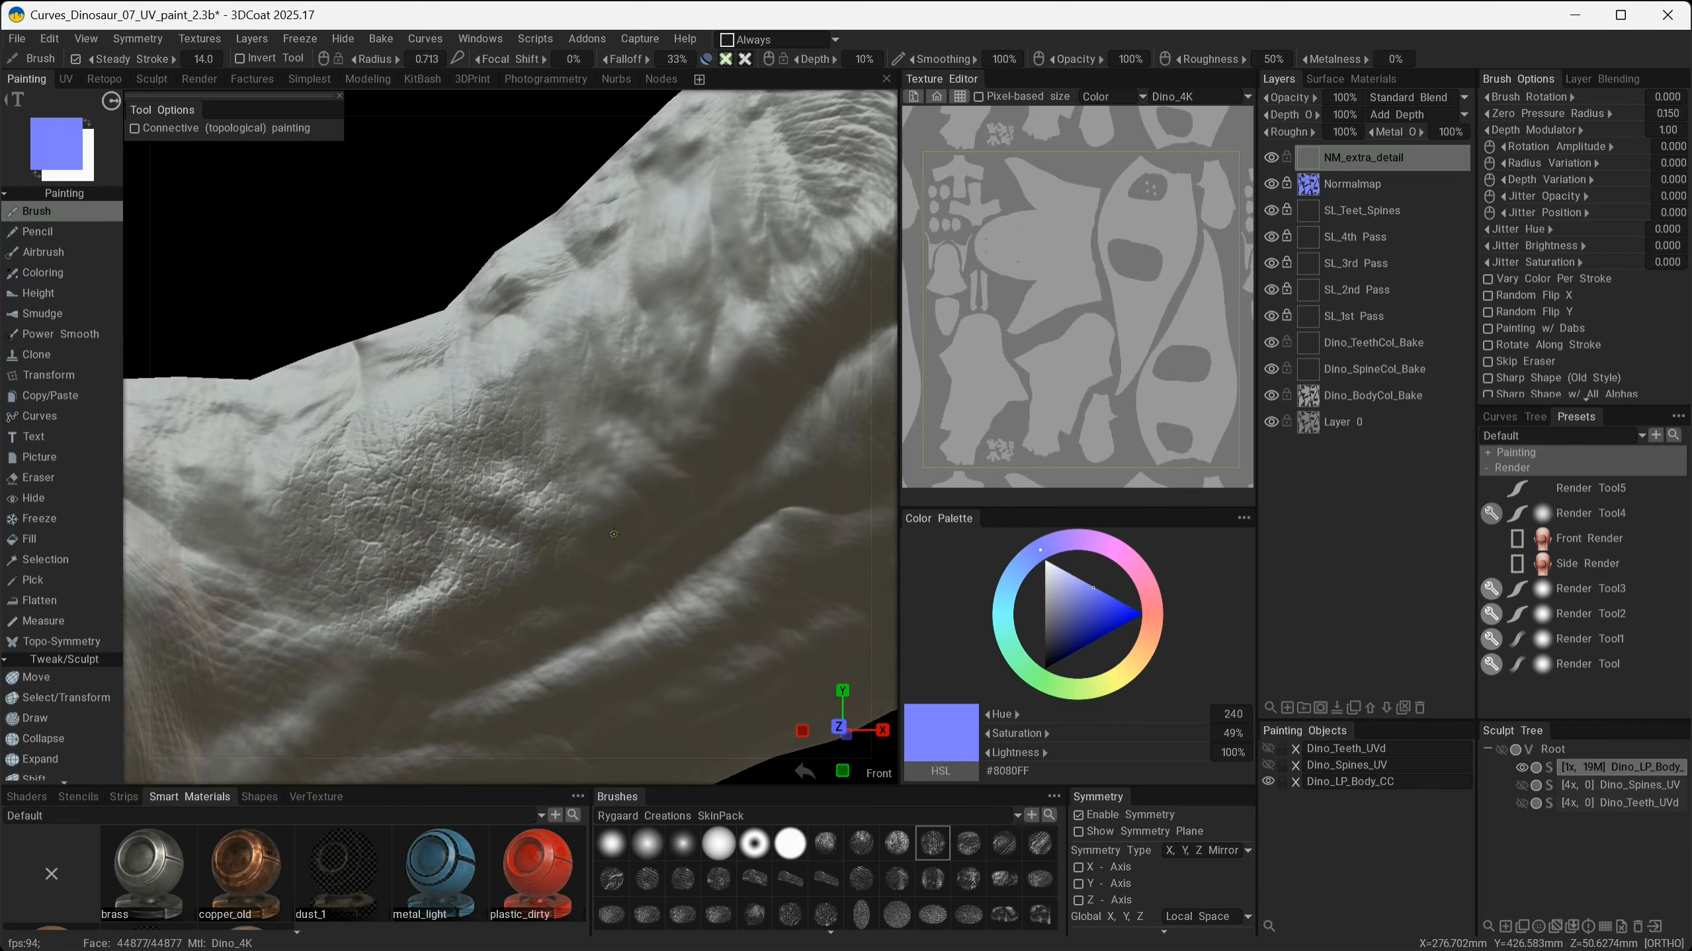
- Resize the brush radius to about 20.5 and paint more skin detail over the neck and shoulder
mouse_move(610, 516)
left_mouse_down("alt")
mouse_move(644, 490)
mouse_move(627, 490)
left_mouse_up("alt")
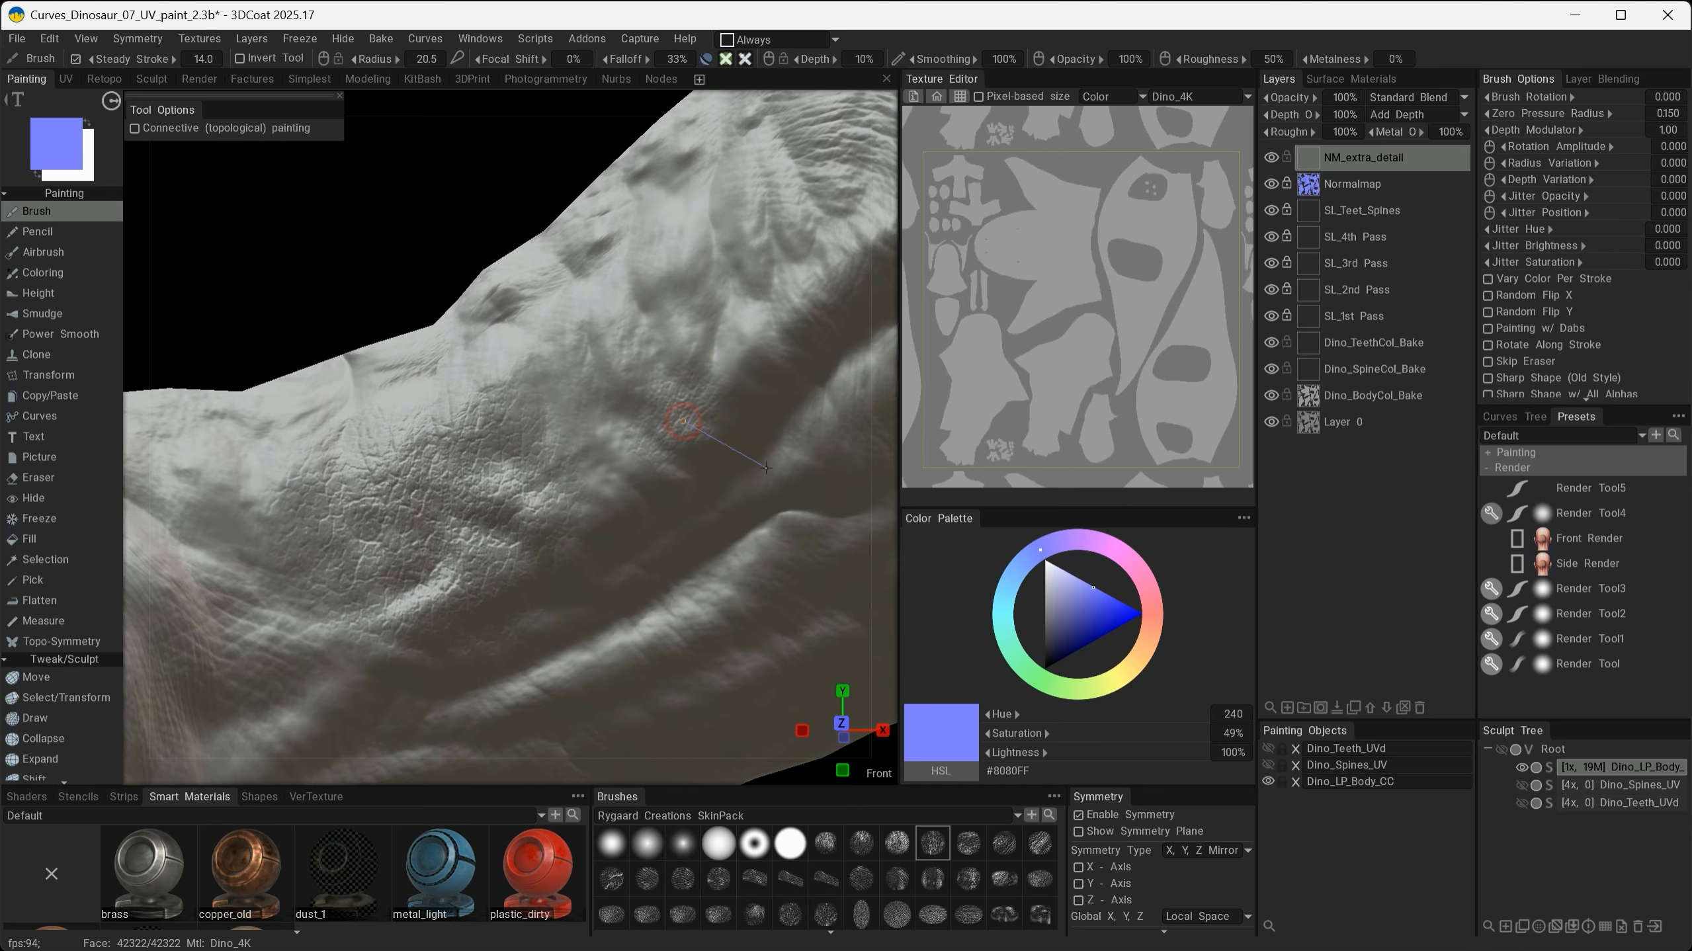
mouse_move(766, 468)
left_mouse_down()
mouse_move(826, 445)
mouse_move(838, 323)
left_mouse_up()
mouse_move(596, 555)
left_mouse_down("alt")
mouse_move(550, 535)
mouse_move(613, 537)
left_mouse_up("alt")
middle_click_drag(612, 537, 552, 394, "alt")
mouse_move(540, 509)
left_mouse_down("alt")
mouse_move(510, 414)
mouse_move(544, 459)
mouse_move(506, 566)
mouse_move(423, 536)
mouse_move(774, 446)
left_mouse_up("alt")
left_click_drag(352, 476, 424, 412, "alt")
mouse_move(491, 362)
left_mouse_down()
mouse_move(509, 390)
mouse_move(603, 426)
mouse_move(594, 476)
mouse_move(488, 375)
mouse_move(690, 520)
mouse_move(443, 571)
mouse_move(298, 537)
mouse_move(552, 520)
mouse_move(543, 599)
mouse_move(295, 527)
left_mouse_up()
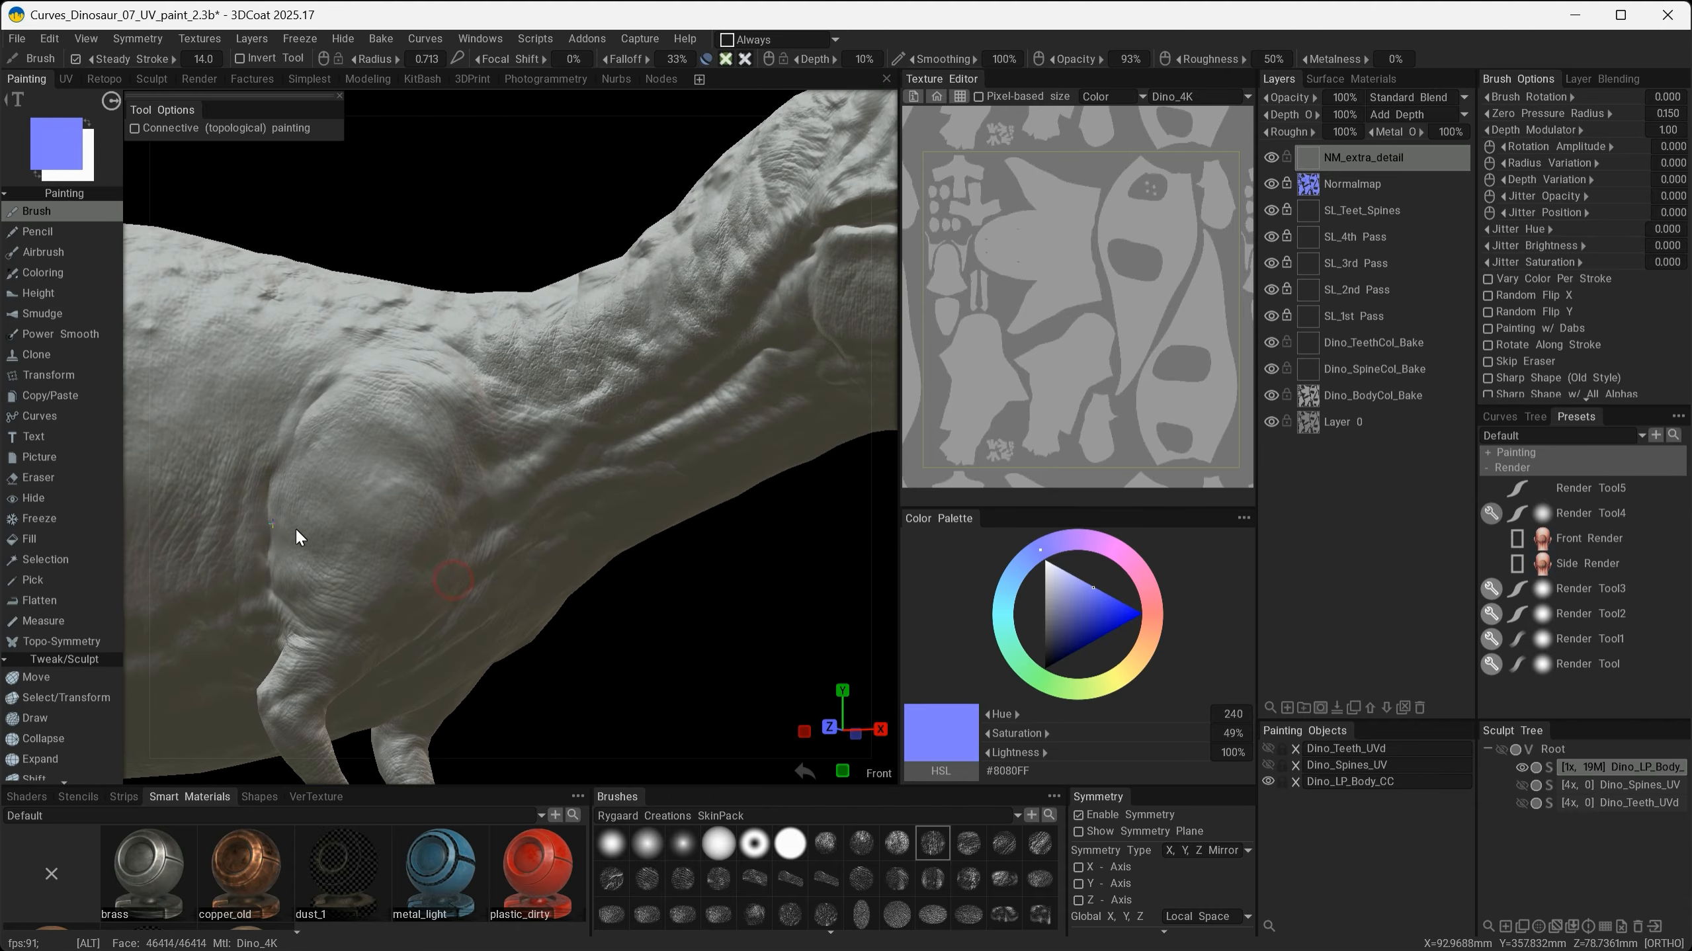
- Paint strokes across the shoulder, undoing the last two of them
right_click_drag(385, 552, 574, 552, "alt")
mouse_move(575, 552)
left_mouse_down("alt")
mouse_move(554, 546)
mouse_move(570, 574)
mouse_move(532, 539)
left_mouse_up("alt")
mouse_move(511, 459)
left_mouse_down()
mouse_move(643, 386)
mouse_move(667, 401)
left_mouse_up()
left_click_drag(564, 501, 515, 523, "alt")
key("ctrl+z")
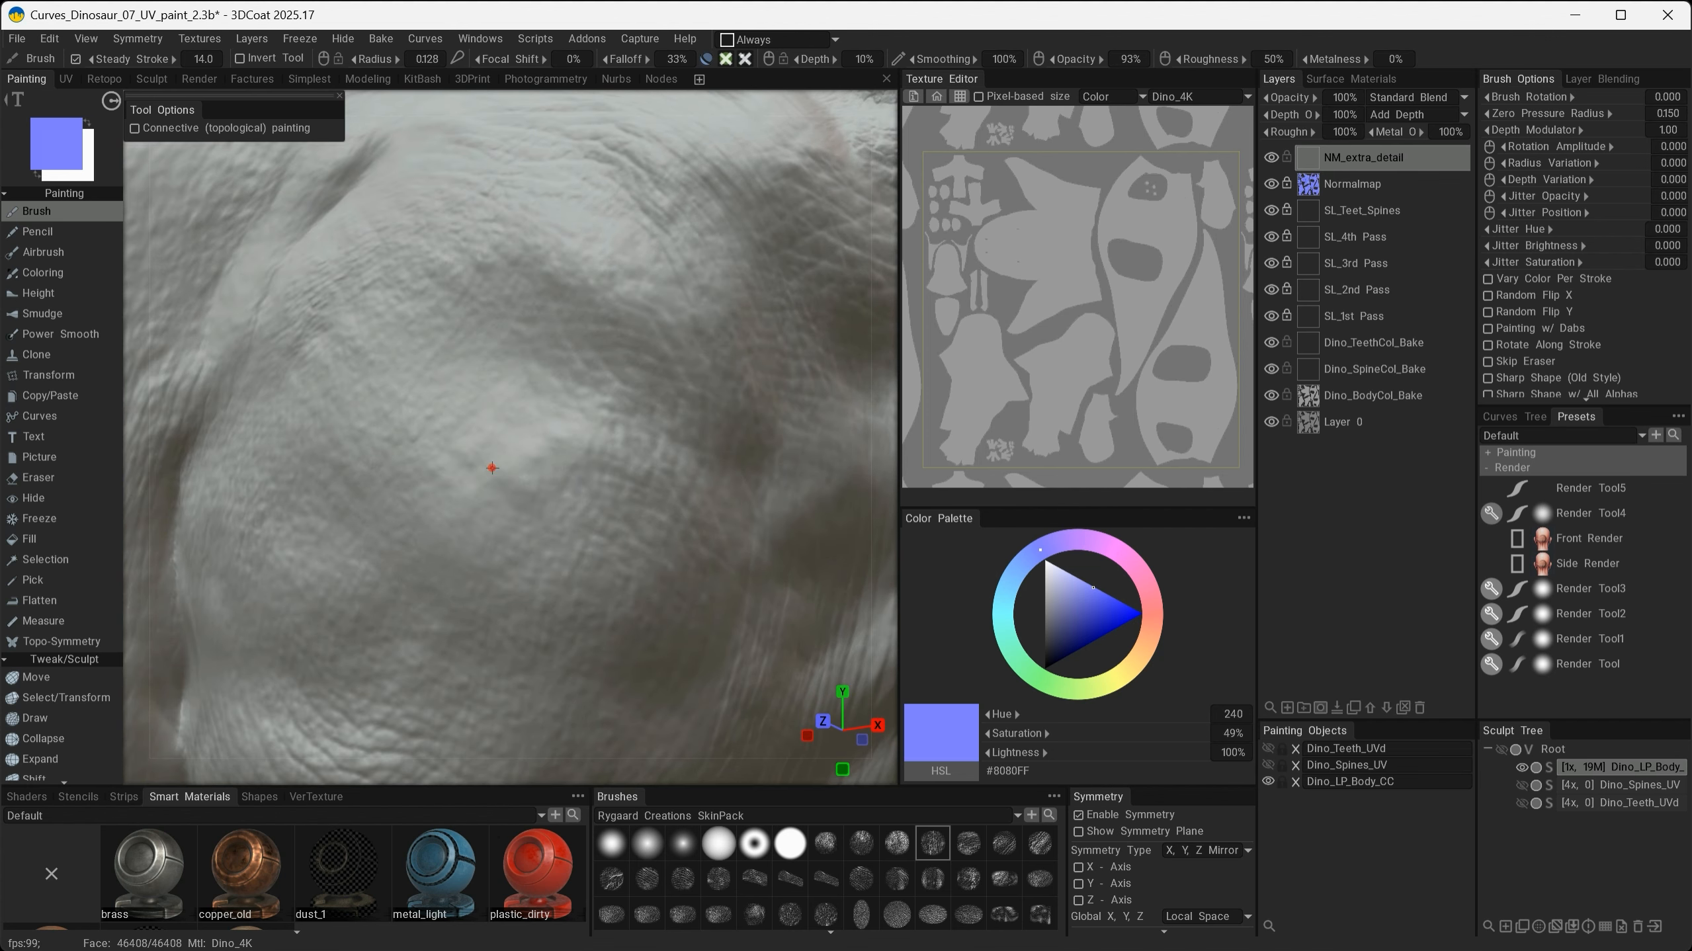
mouse_move(491, 467)
left_mouse_down()
mouse_move(586, 386)
mouse_move(711, 222)
mouse_move(661, 225)
left_mouse_up()
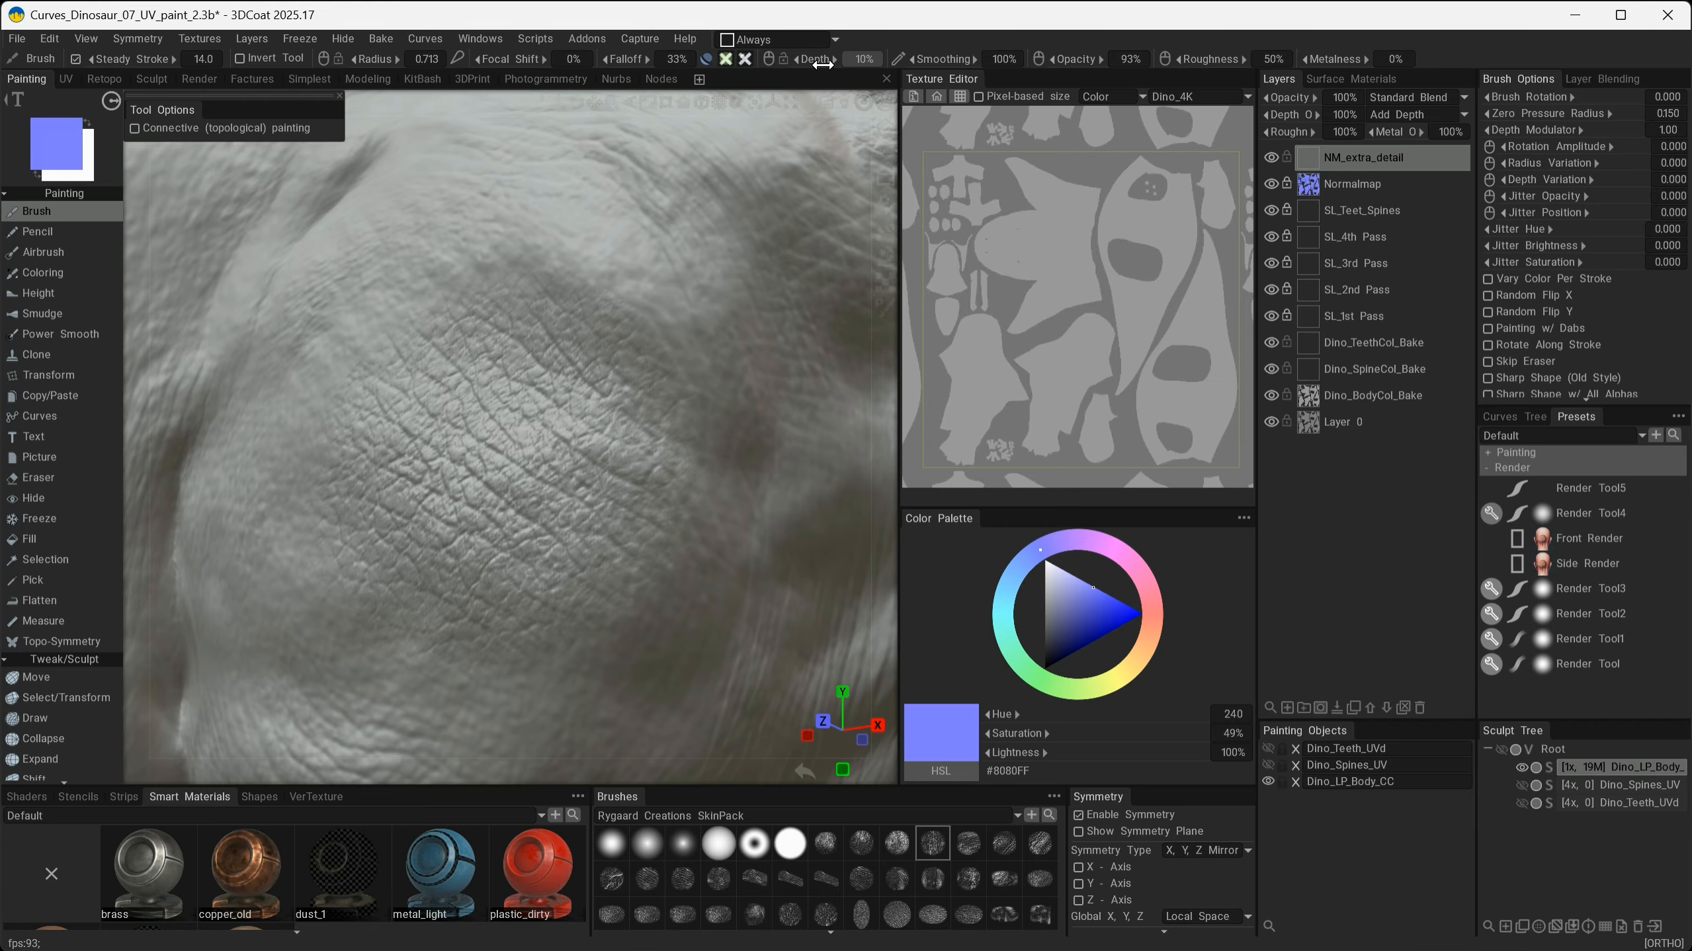
key("ctrl+z")
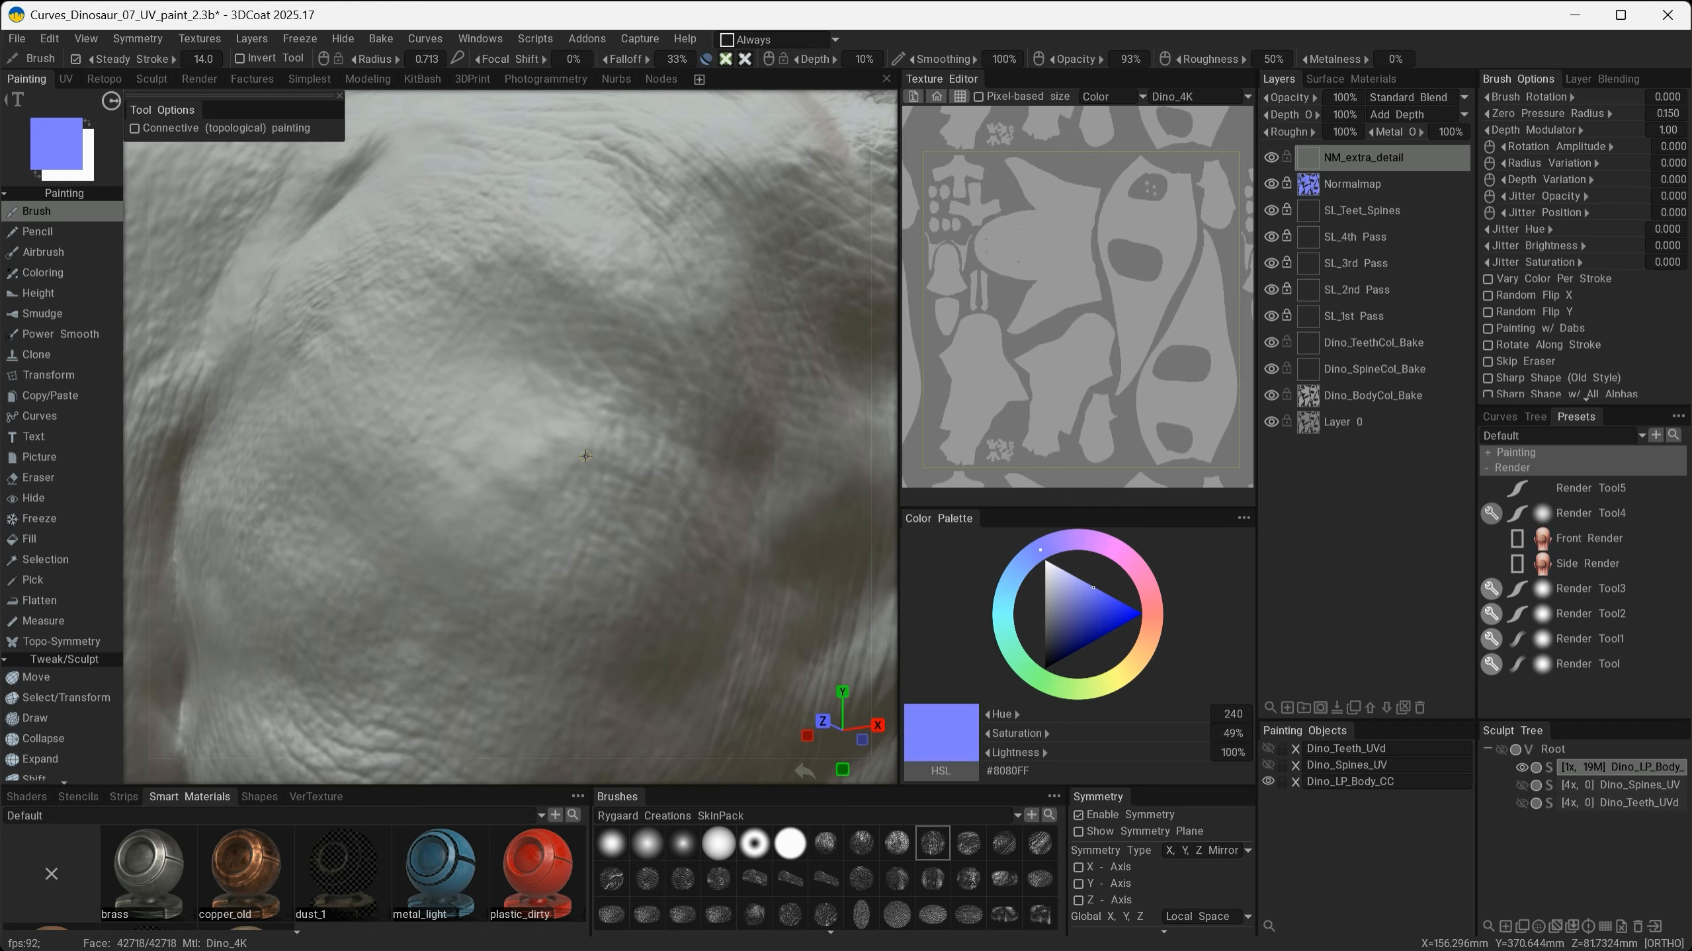
- Lower the brush depth to 3% and paint subtle skin detail on the shoulder
left_click_drag(825, 60, 819, 60)
left_click_drag(511, 447, 644, 410)
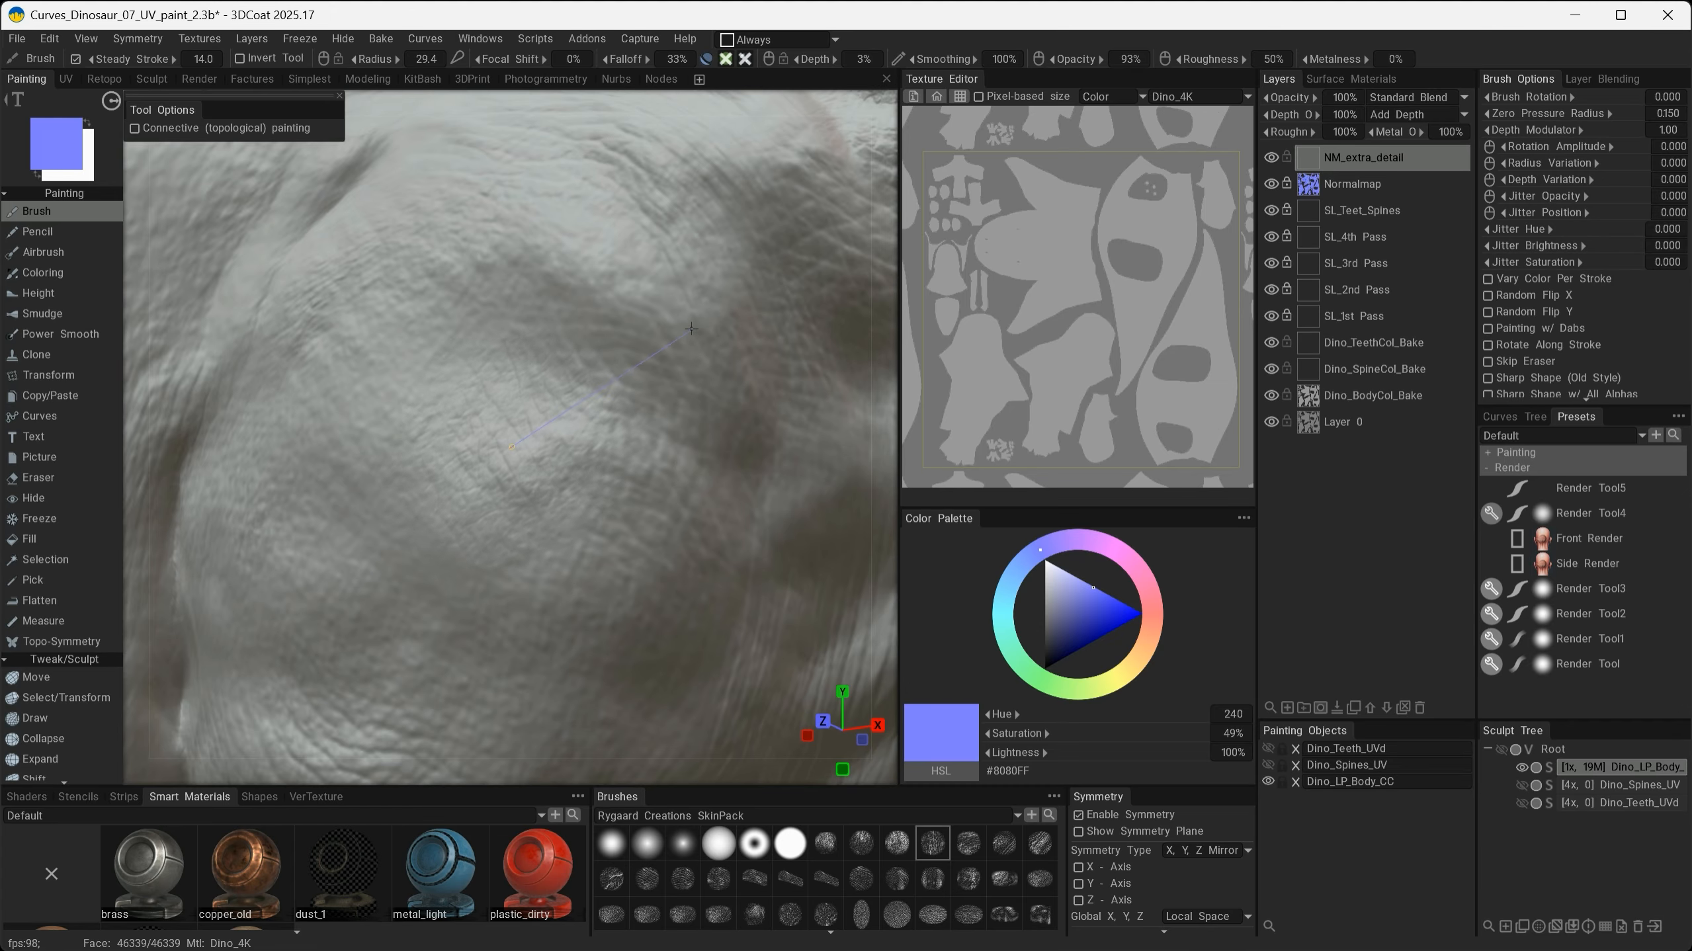
mouse_move(691, 328)
left_mouse_down()
mouse_move(593, 559)
mouse_move(522, 592)
mouse_move(548, 566)
mouse_move(575, 672)
mouse_move(666, 513)
mouse_move(634, 616)
mouse_move(548, 615)
mouse_move(687, 652)
left_mouse_up()
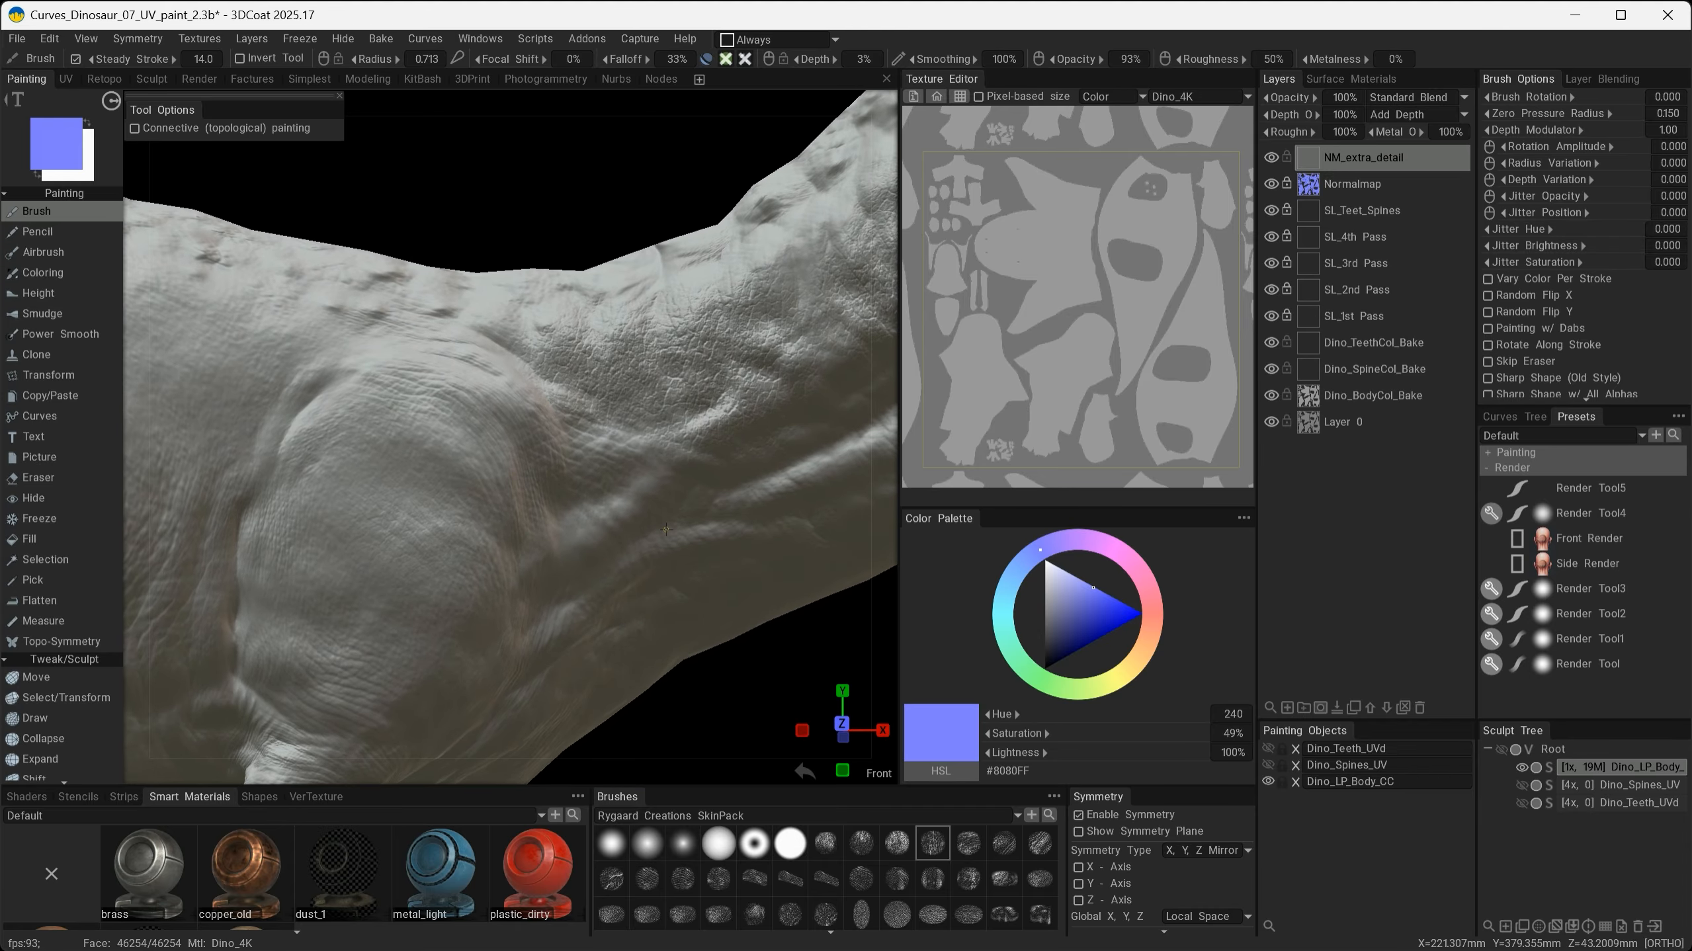
left_click_drag(666, 529, 510, 642, "alt")
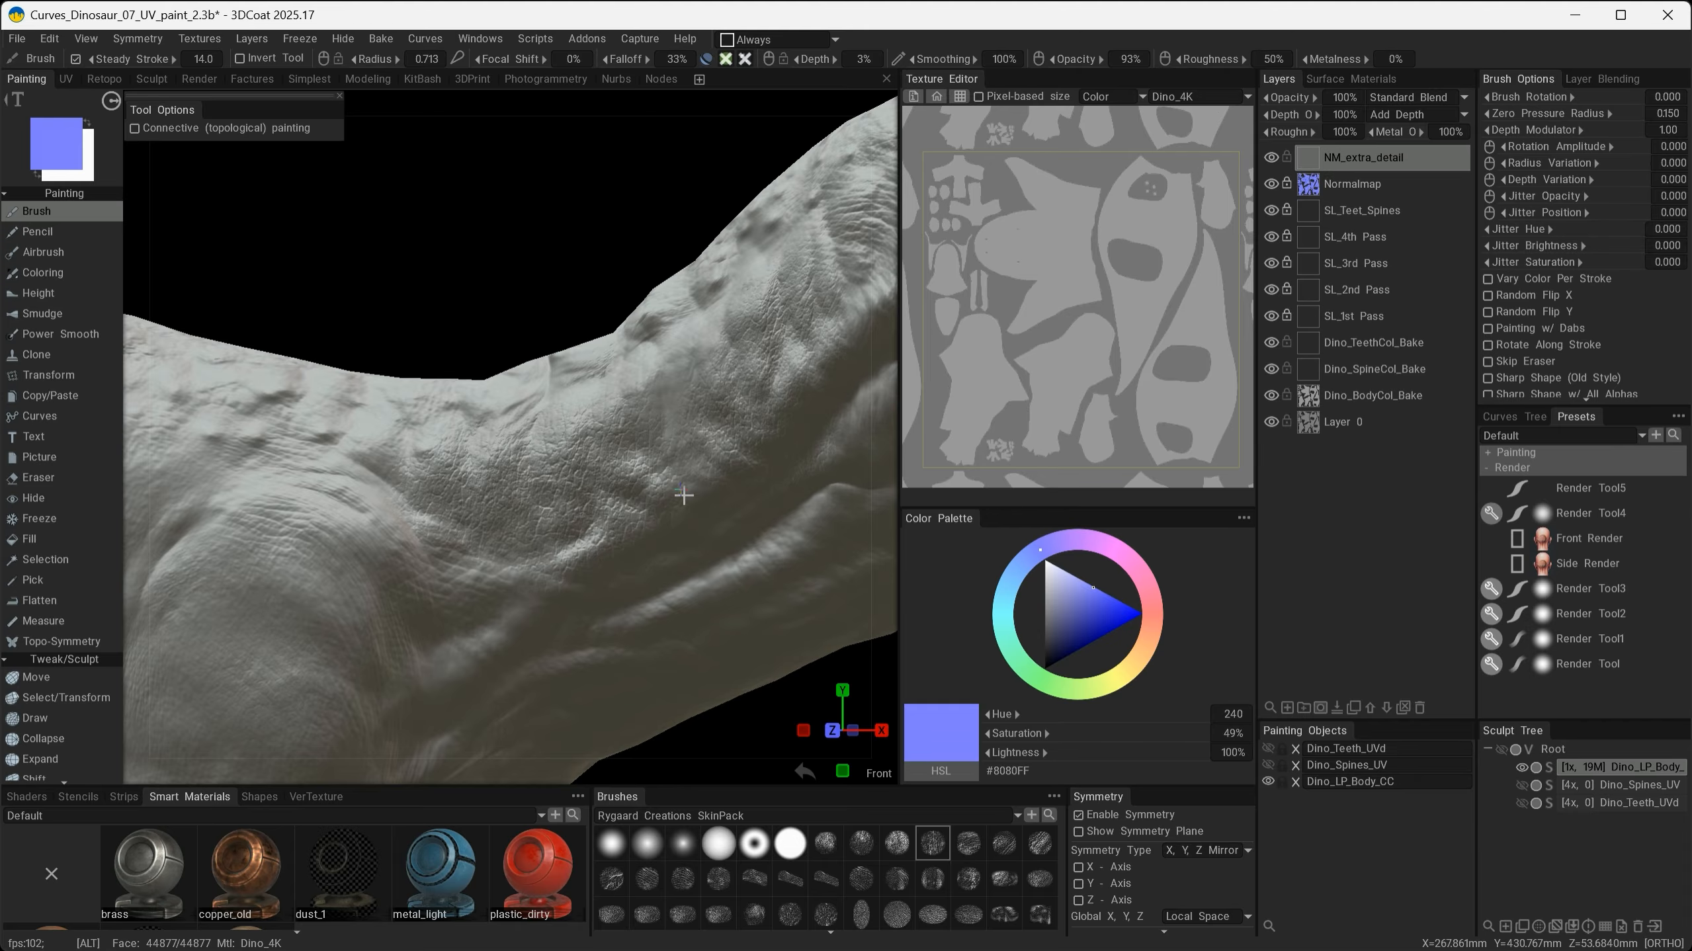
left_click_drag(669, 579, 760, 591, "alt")
- Set the NM_extra_detail layer's depth to 50%
scroll(661, 591, "up", 3)
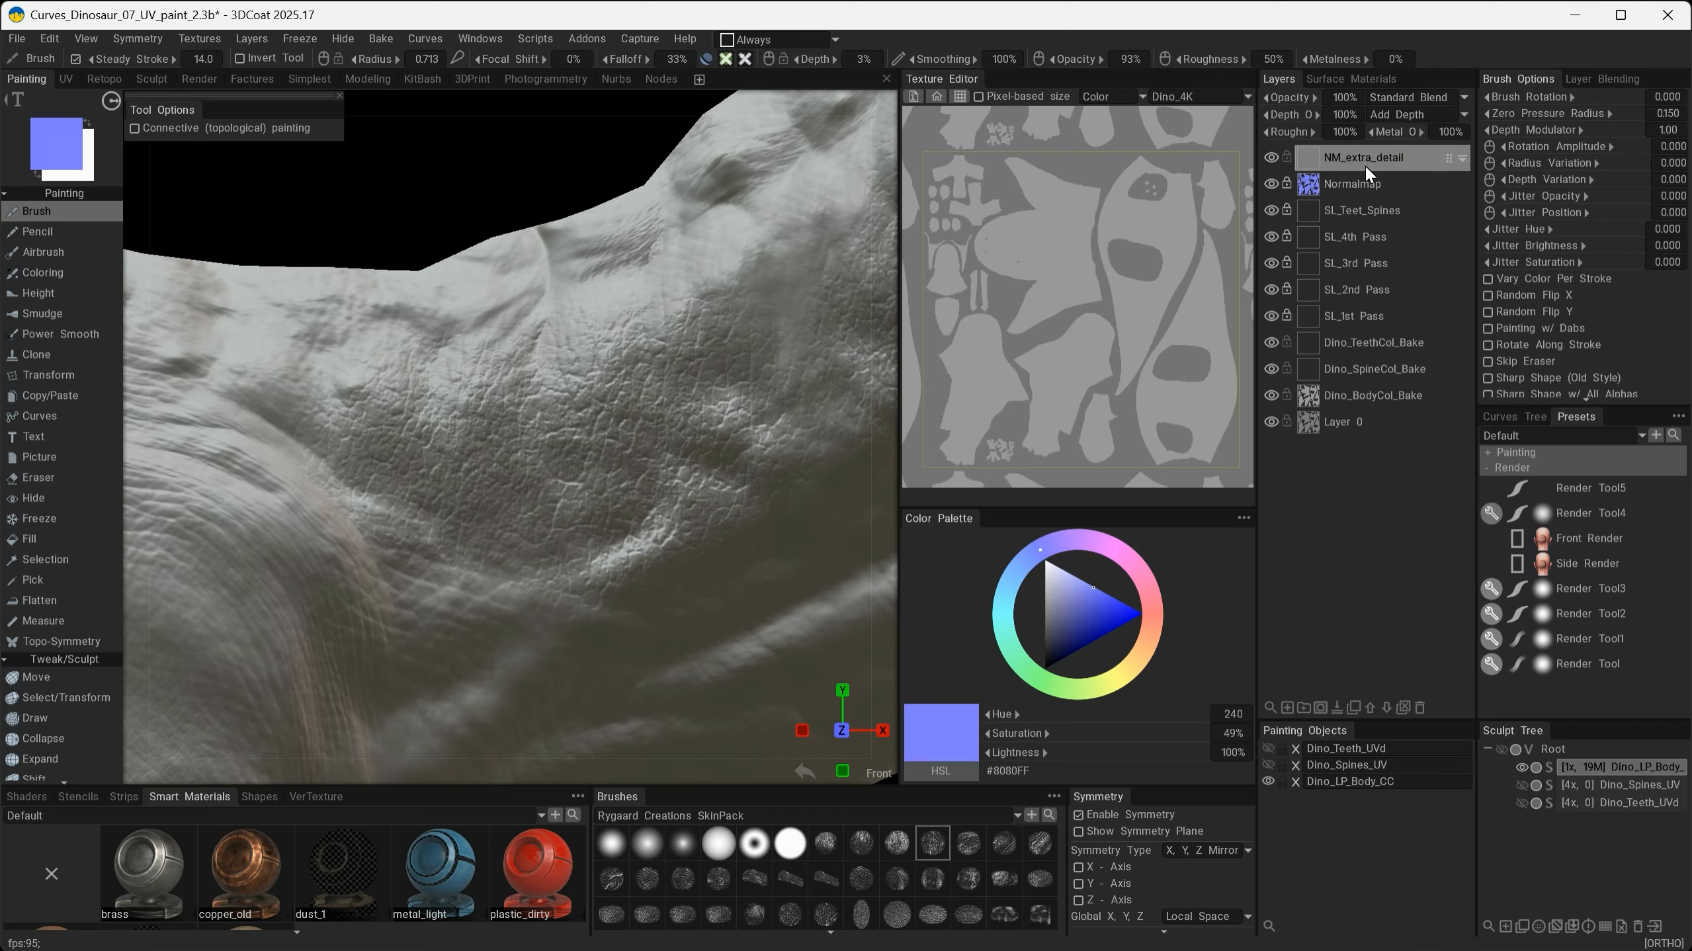
left_click(1345, 117)
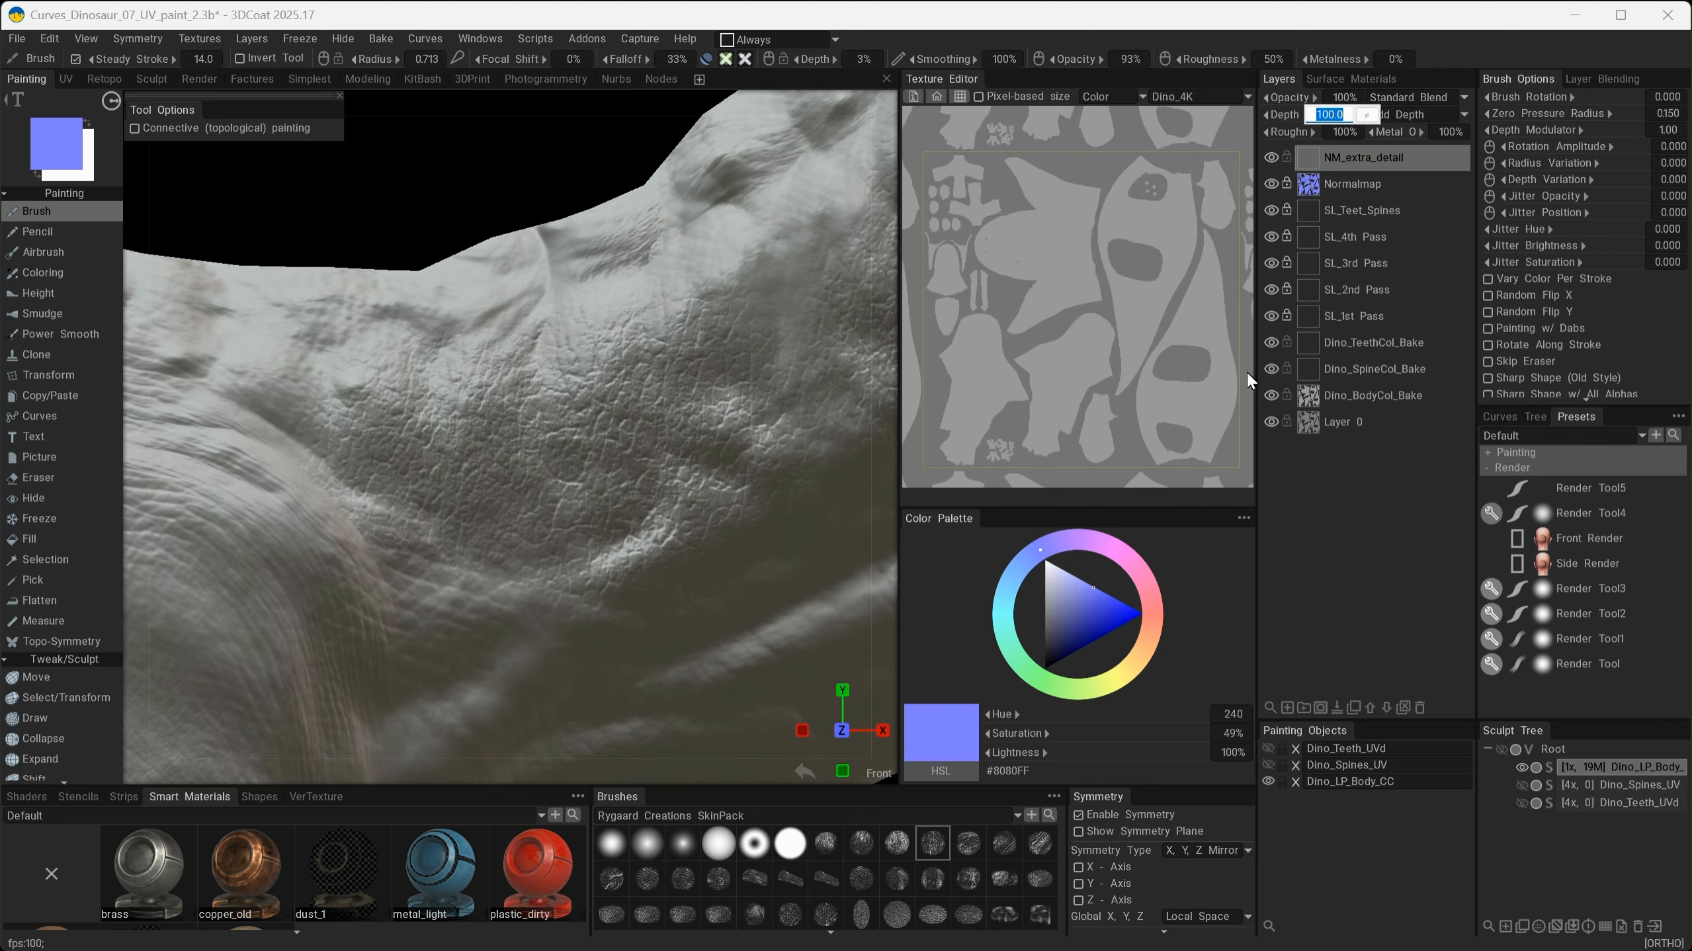
type("50")
key("Return")
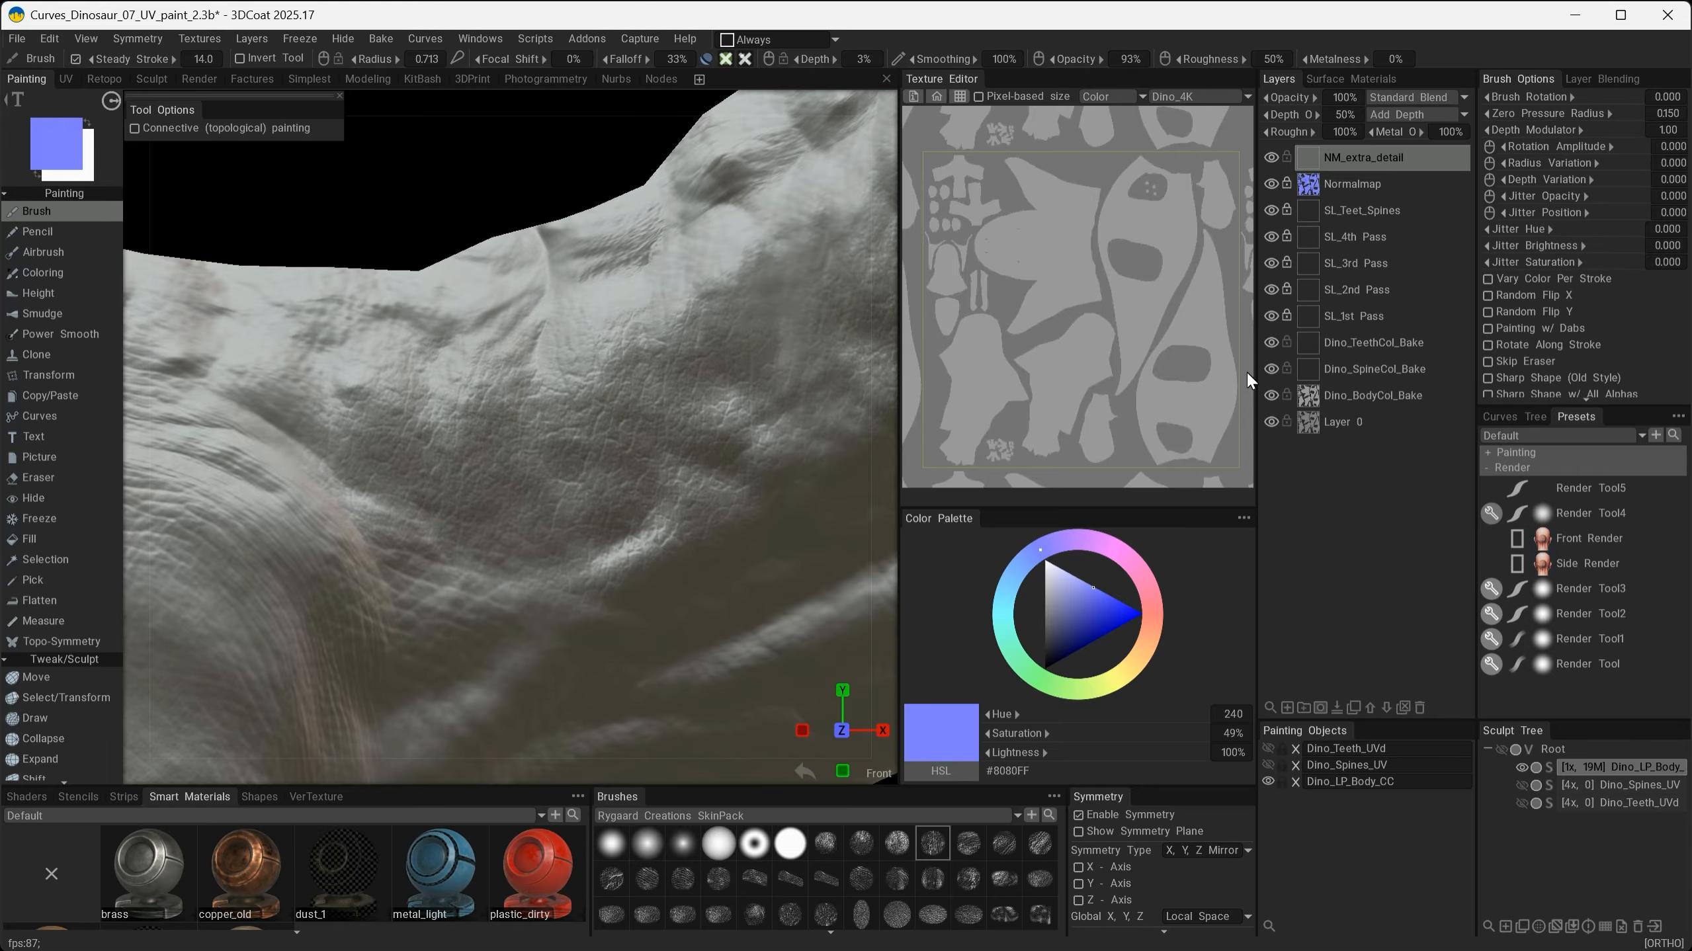
- Show the Dino_Spines_UV and Dino_Teeth_UVs painting objects
left_click_drag(645, 518, 566, 554, "alt")
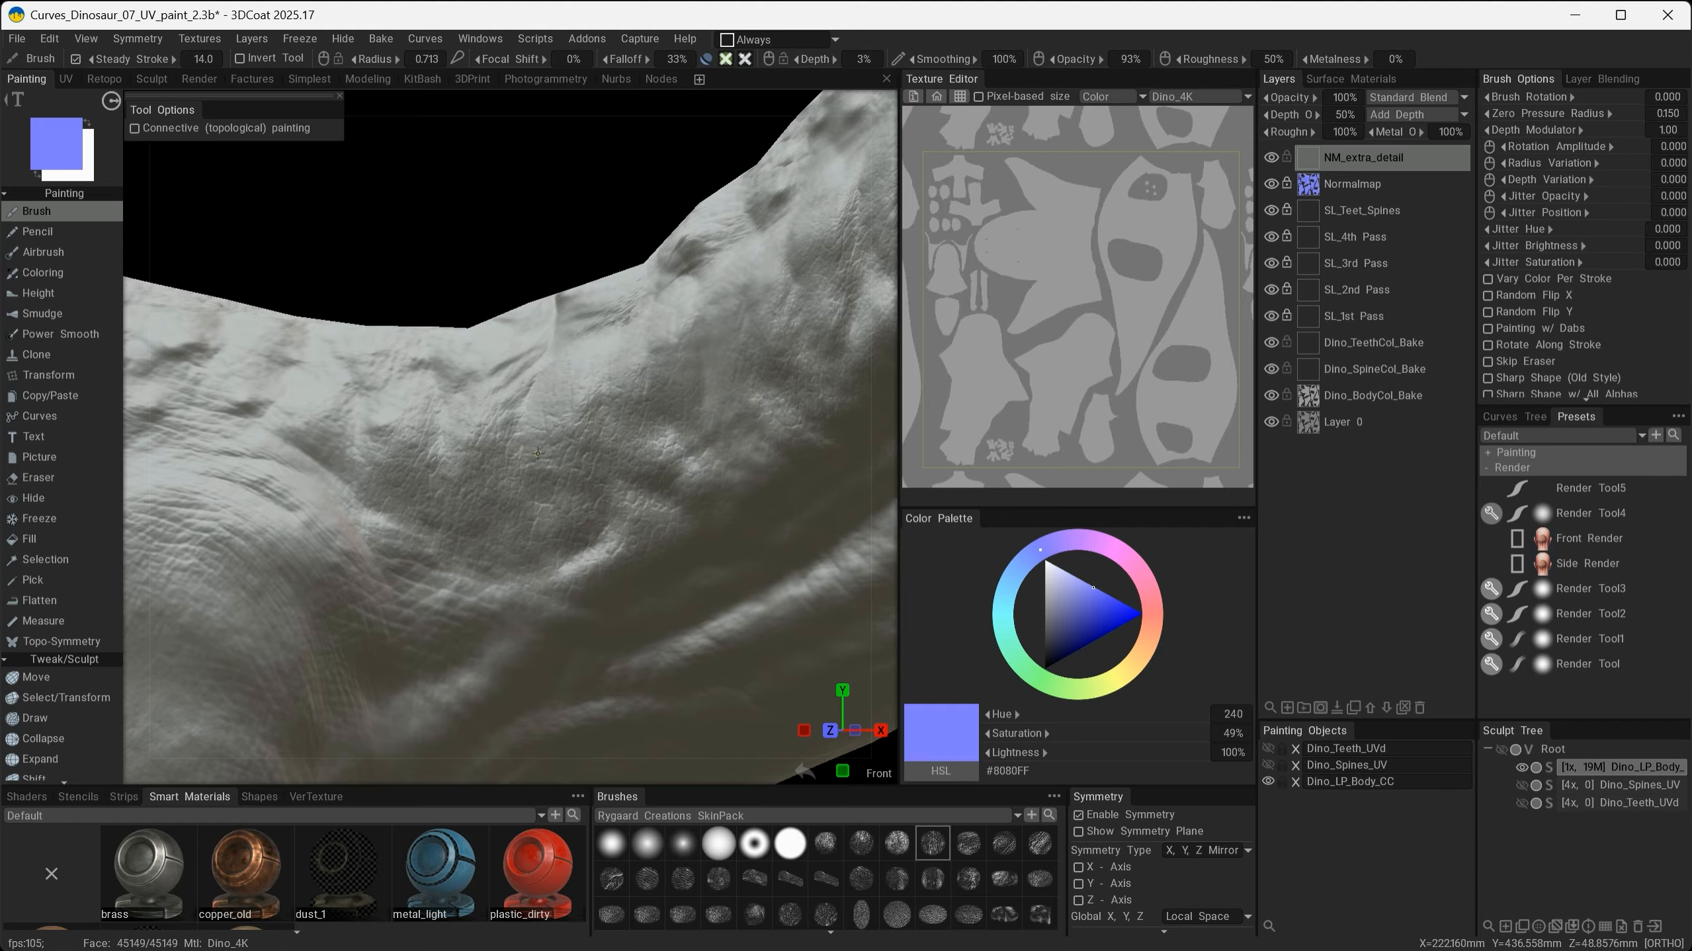
left_click_drag(586, 481, 431, 307, "alt")
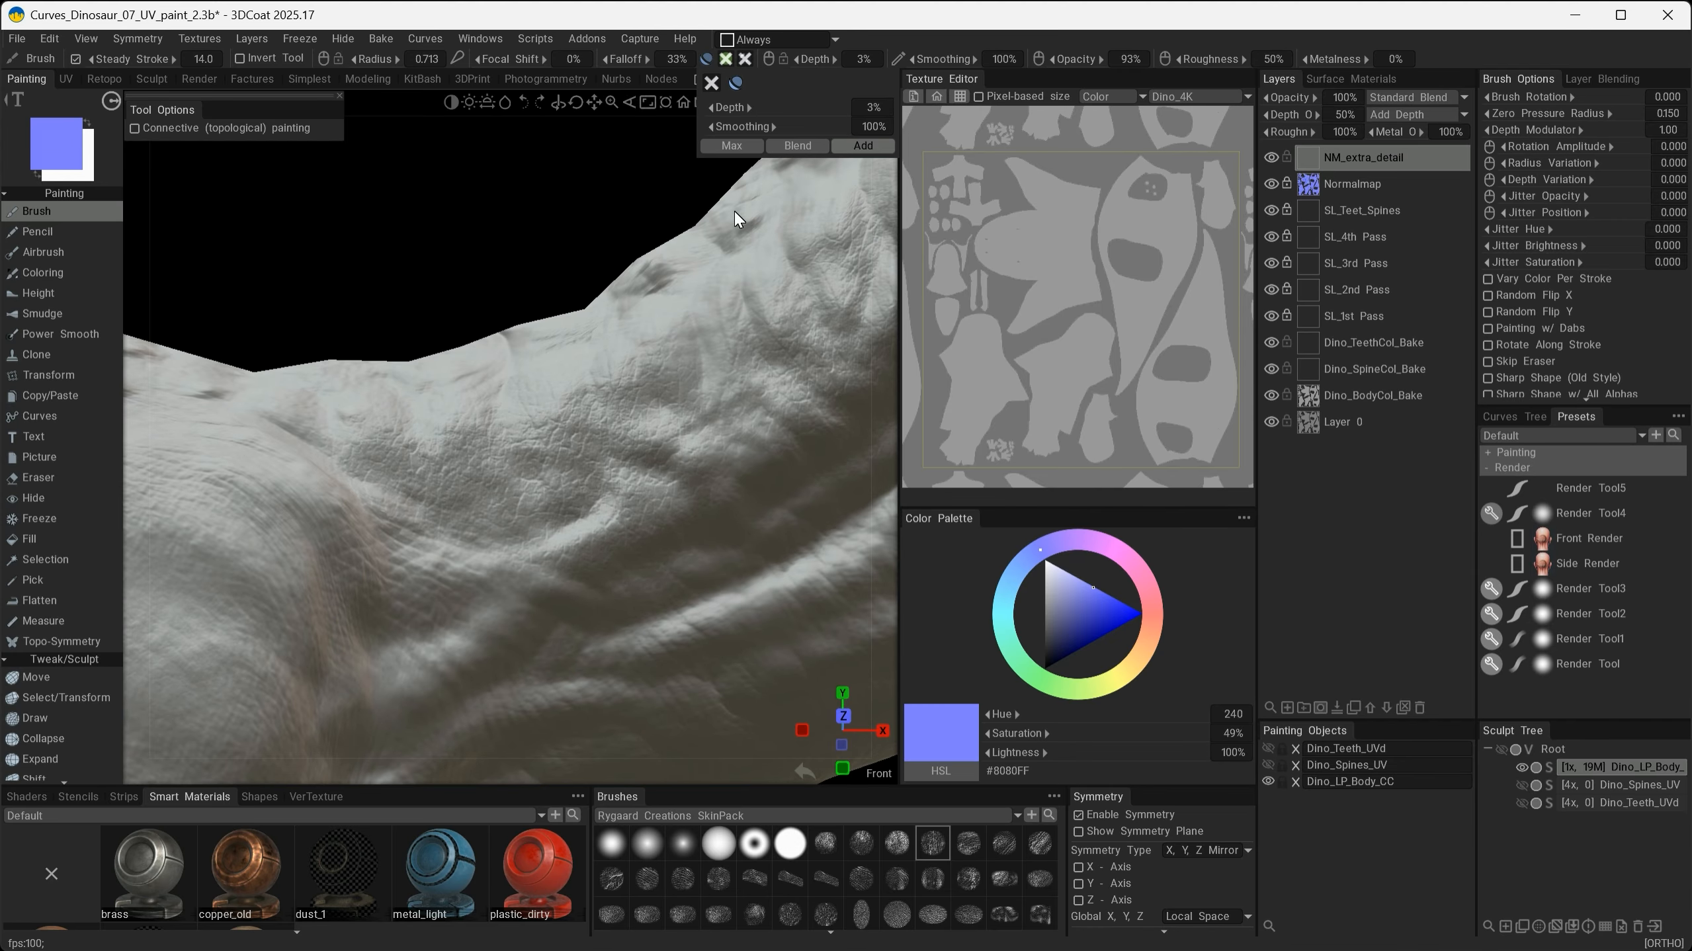
right_click_drag(579, 373, 560, 531, "alt")
left_click_drag(560, 531, 506, 557, "alt")
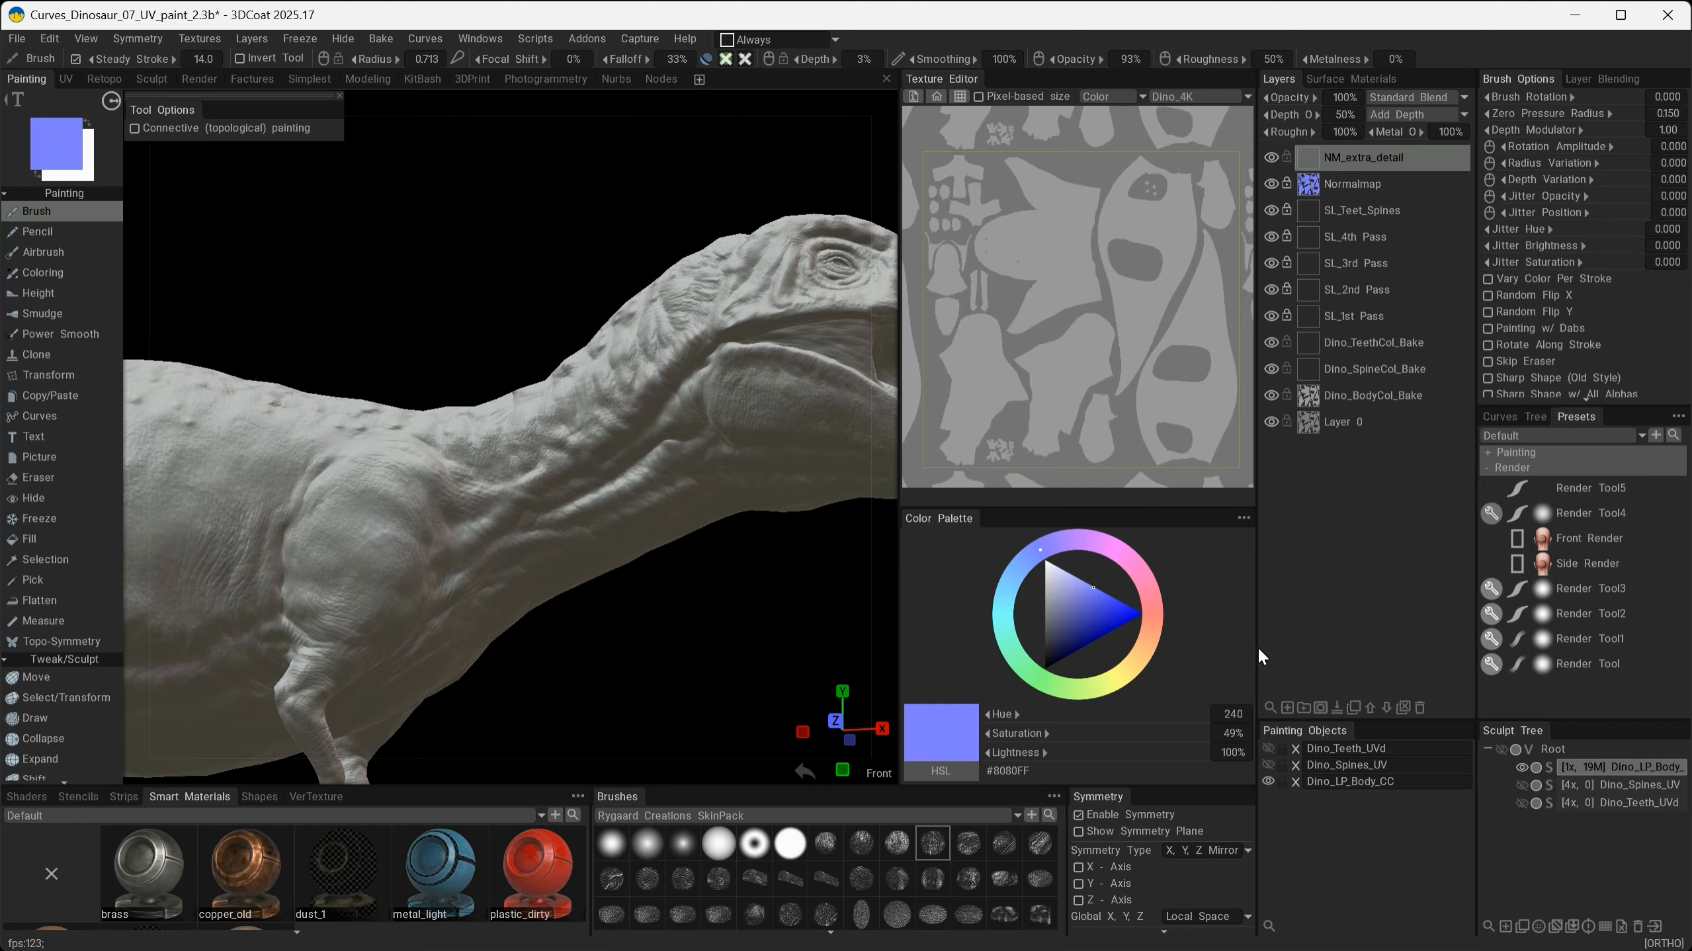
left_click(1268, 765)
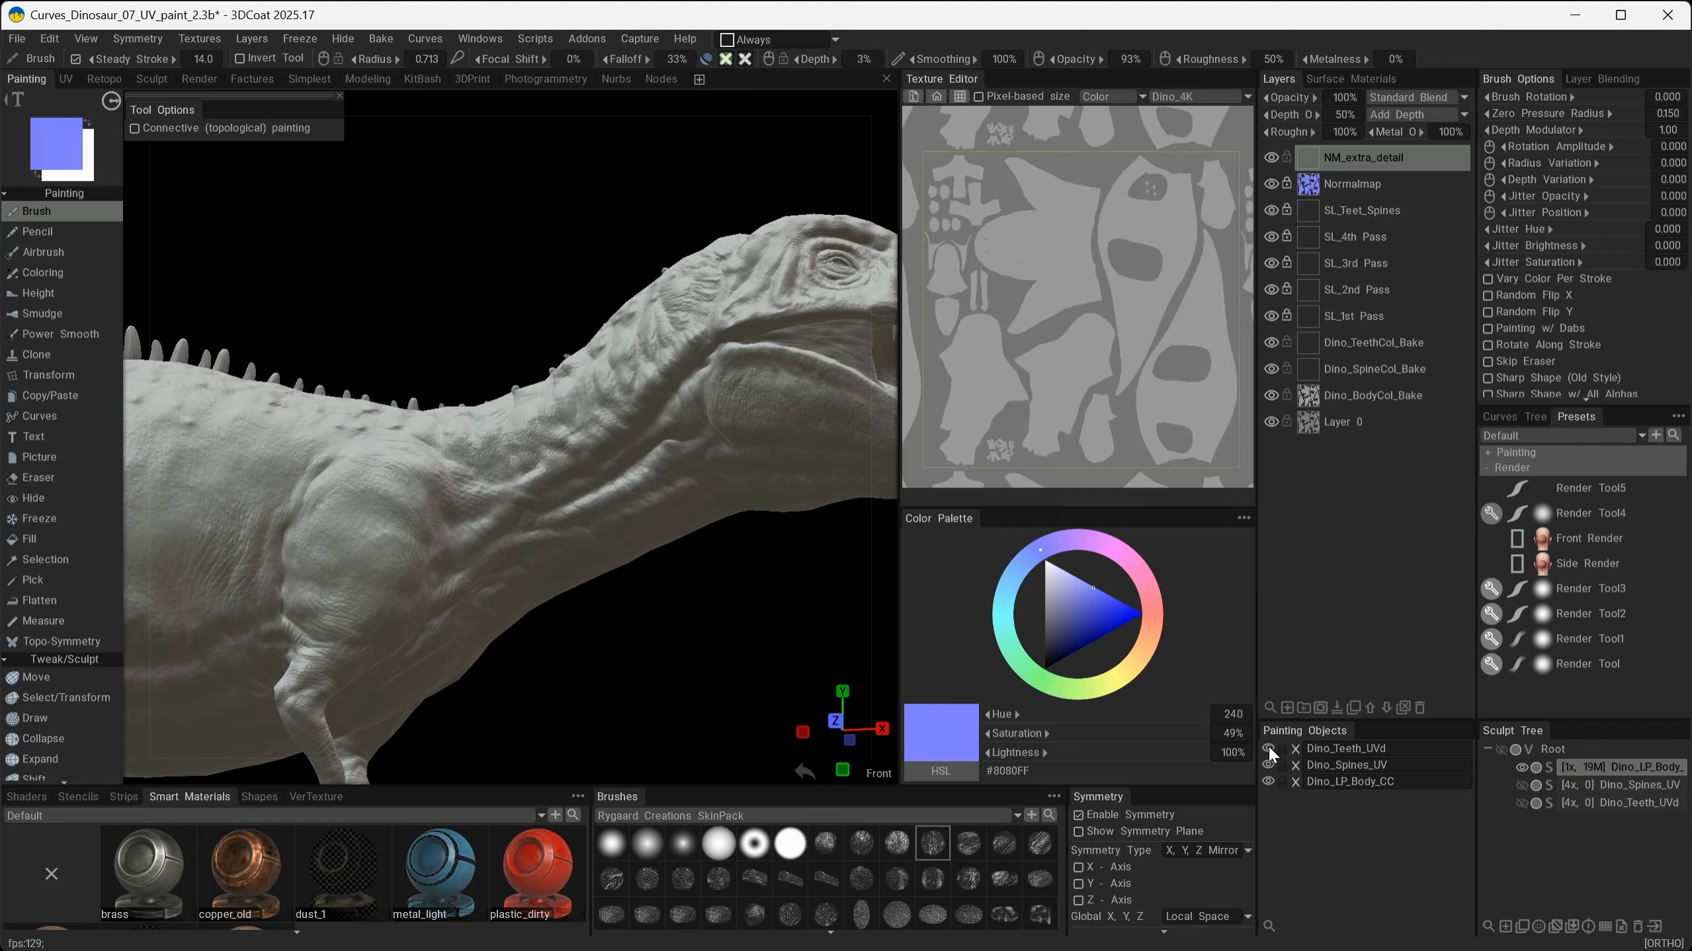
left_click(1267, 748)
left_click_drag(746, 440, 577, 489, "alt")
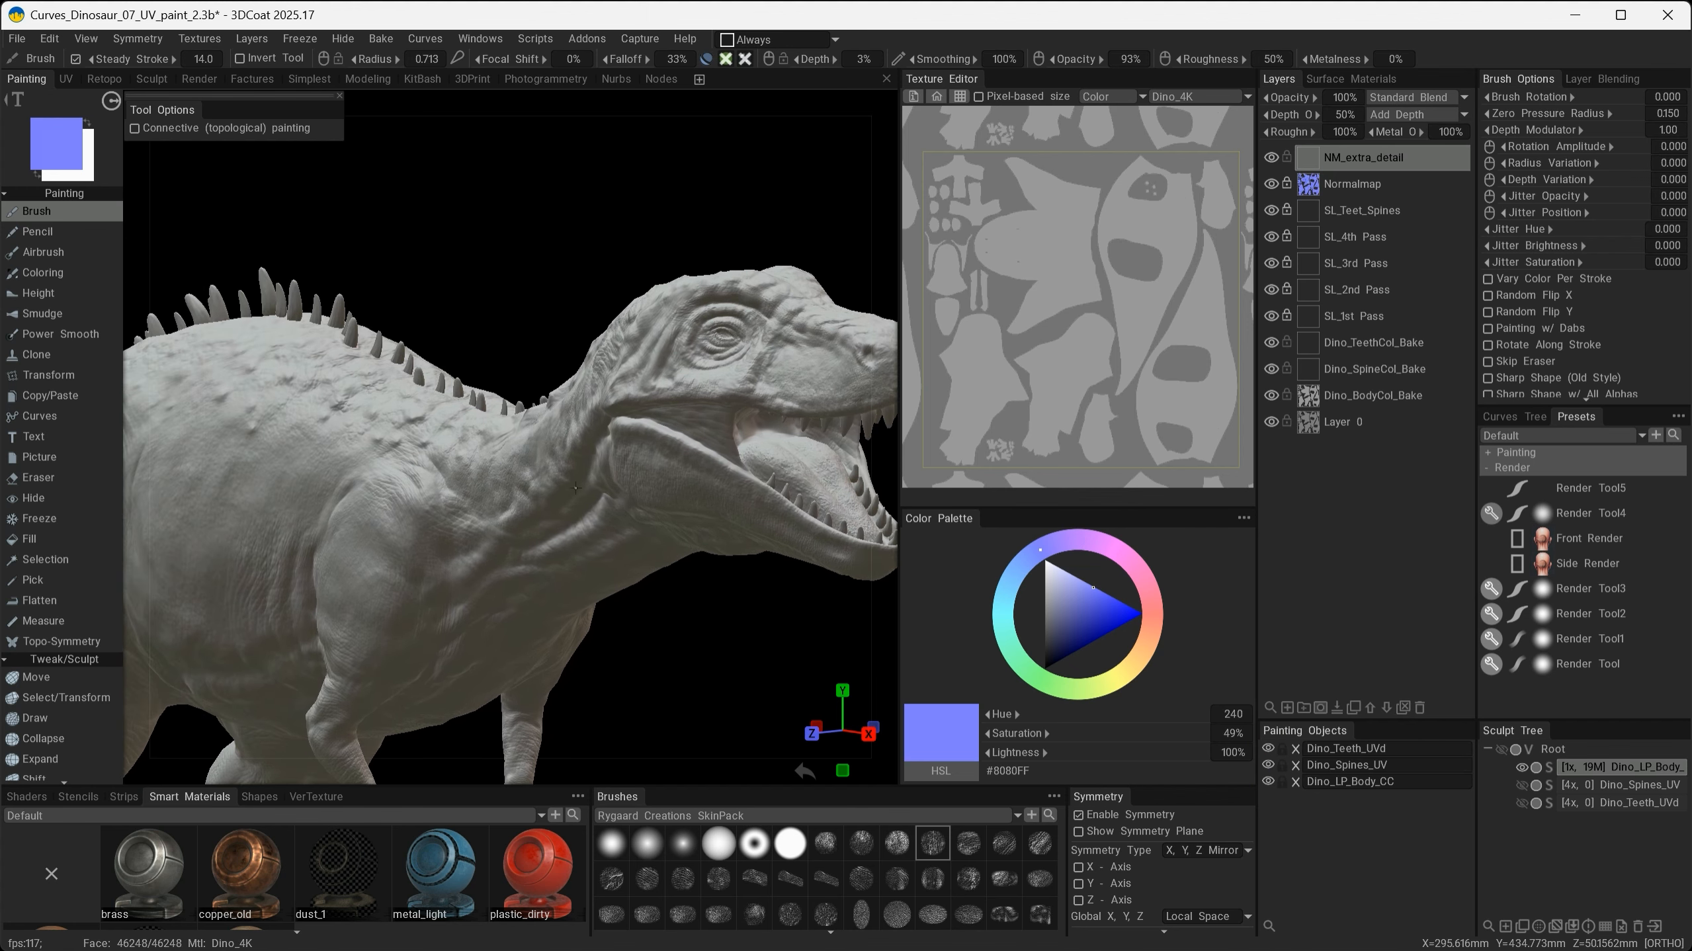
- Calculate ambient occlusion for the dinosaur into a new layer
left_click_drag(674, 590, 747, 571, "alt")
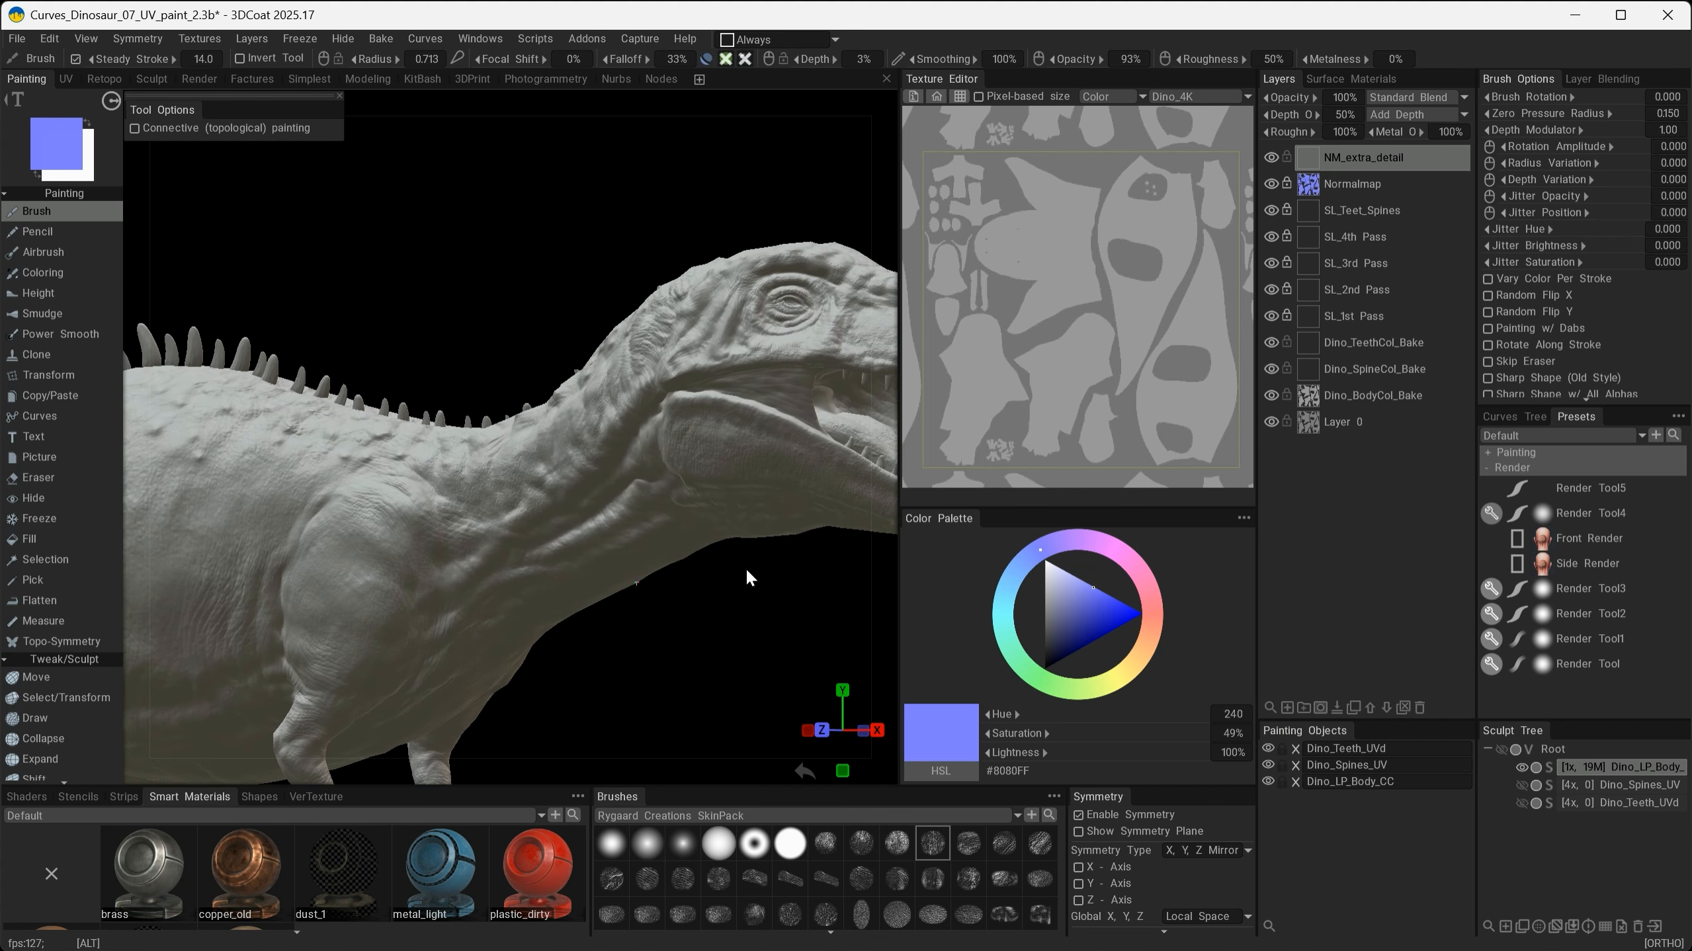
scroll(706, 611, "down", 3)
scroll(721, 567, "up", 6)
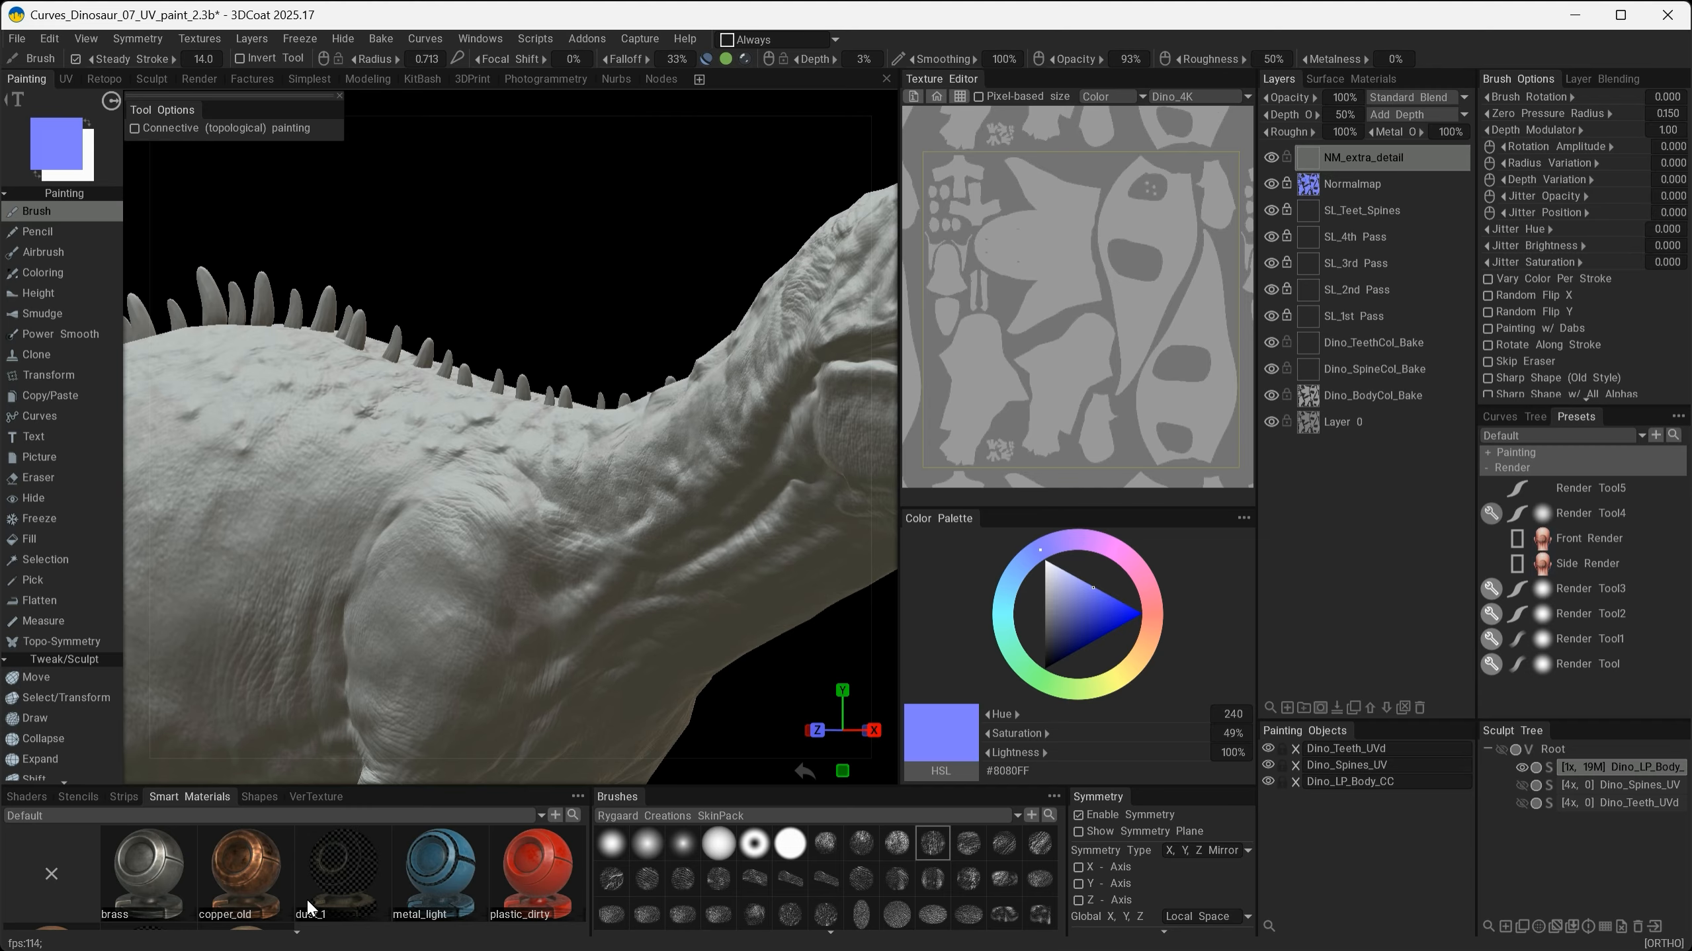
mouse_move(438, 905)
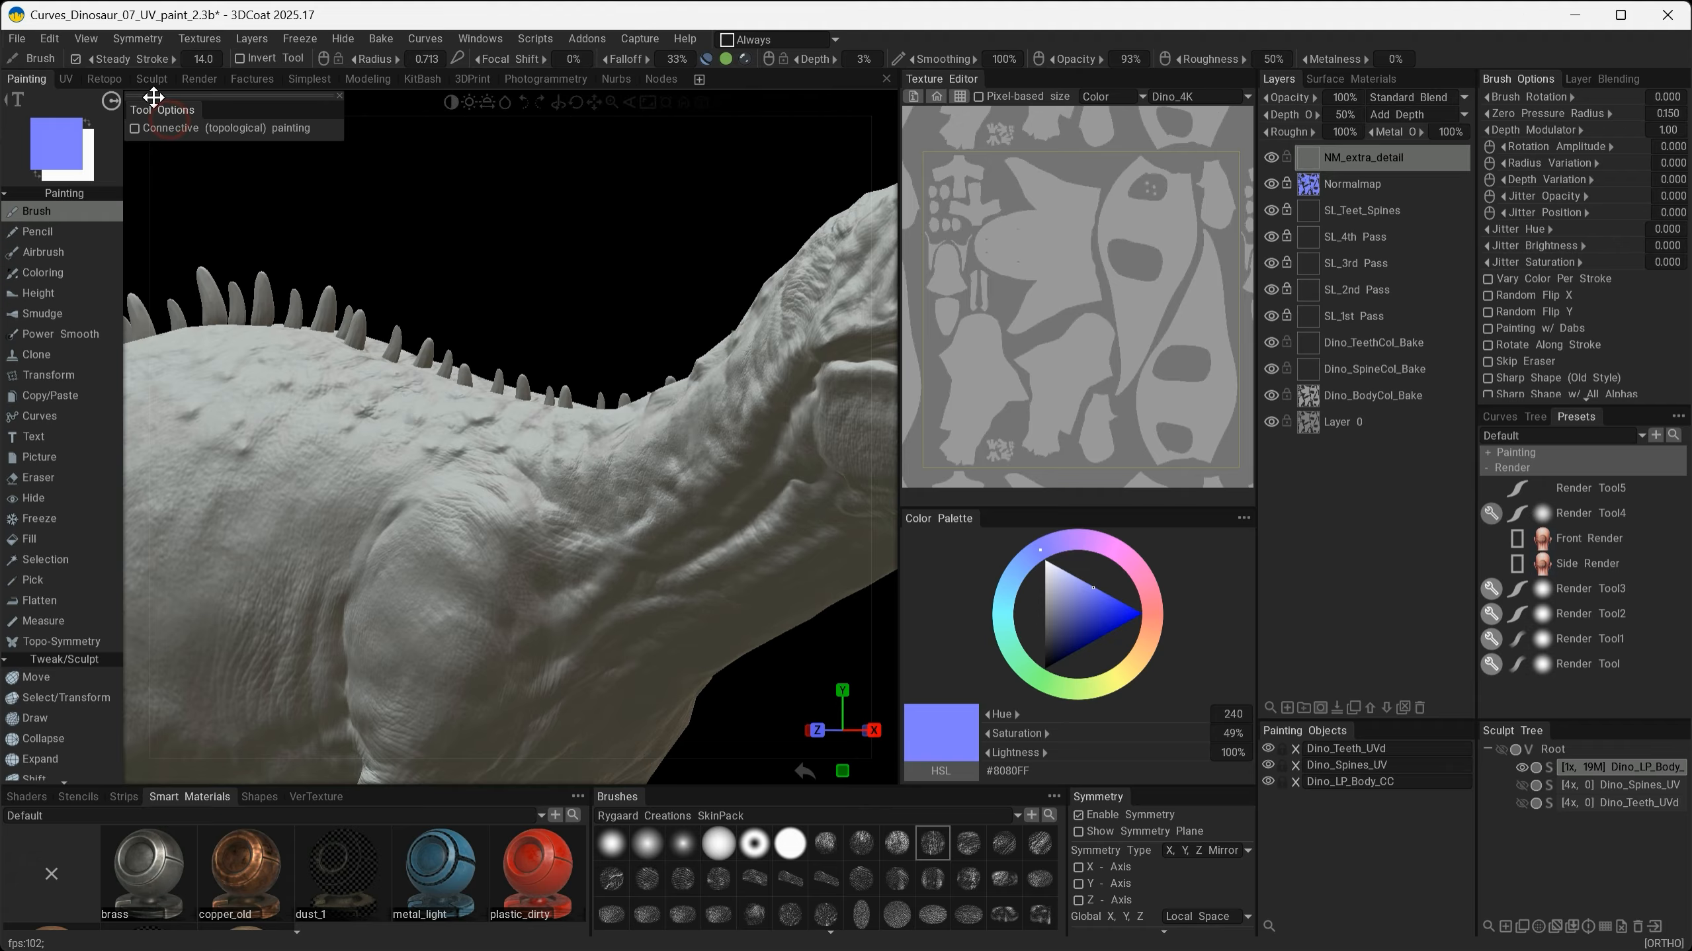
left_click(50, 36)
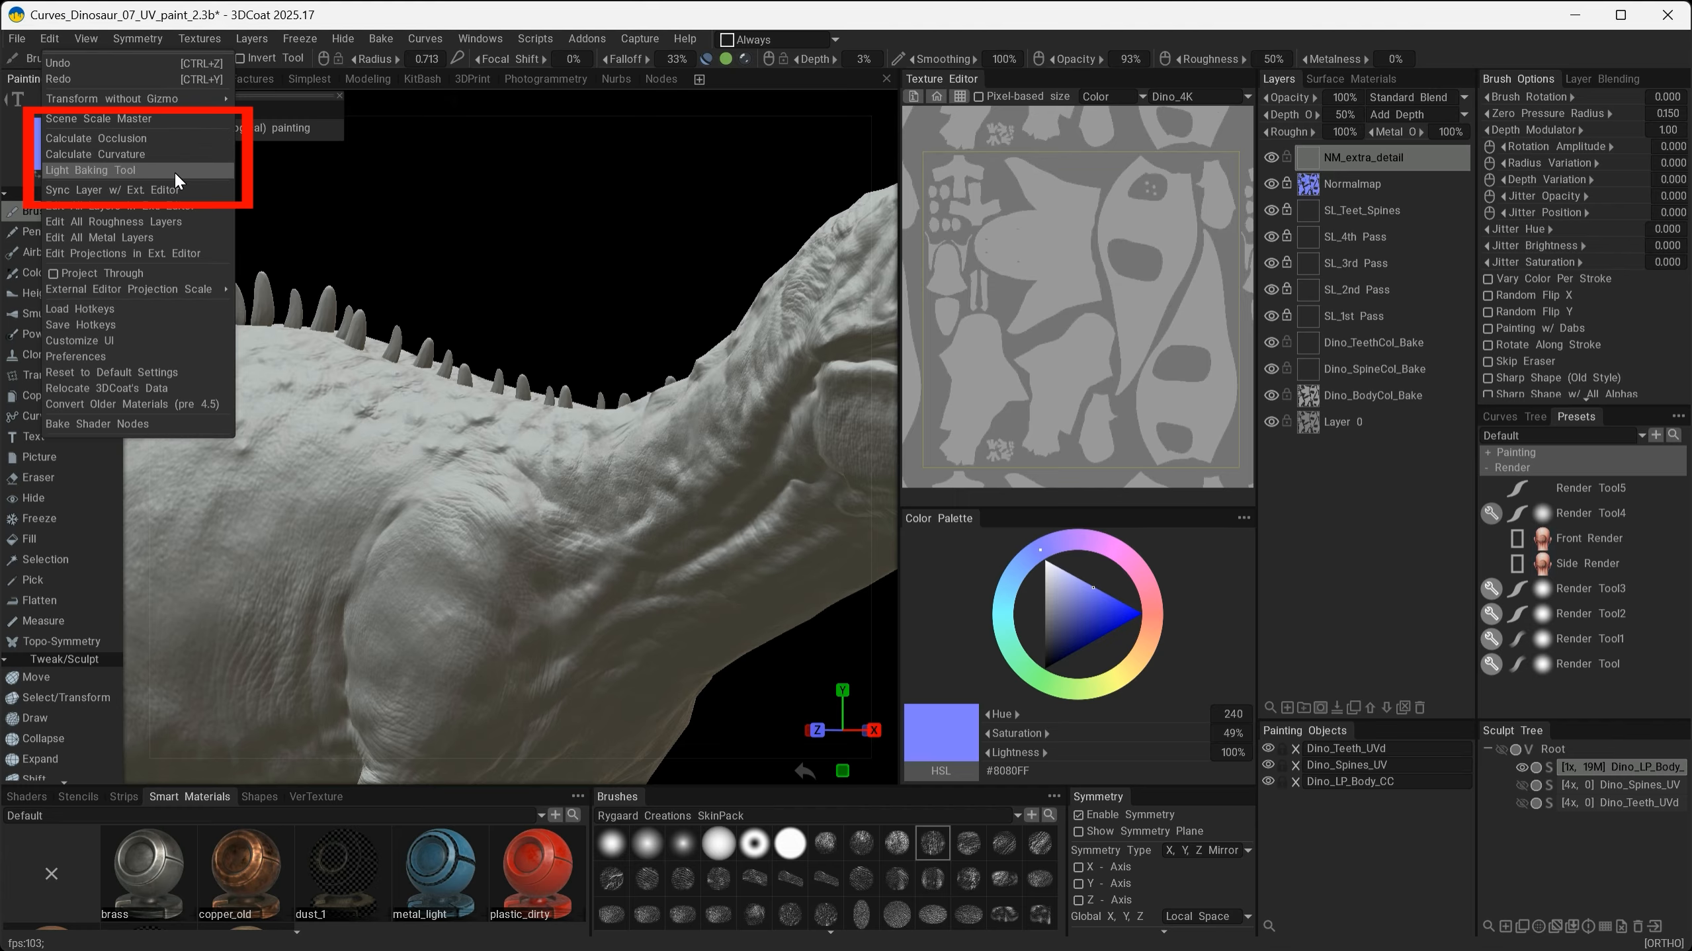
left_click(94, 138)
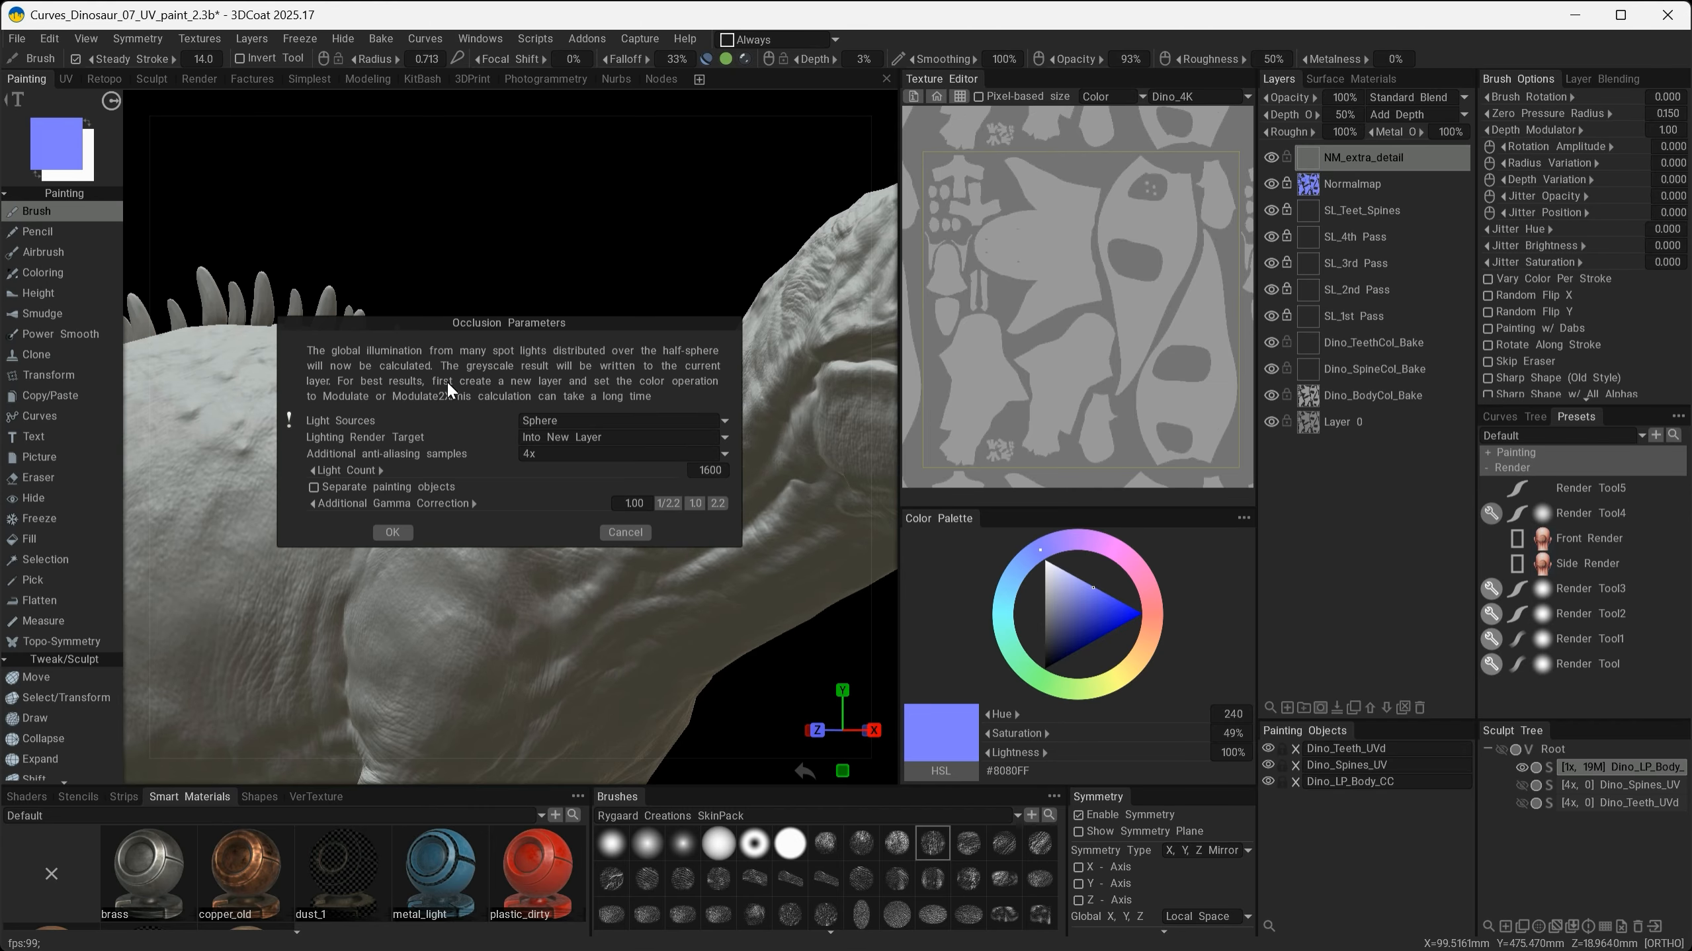
left_click(393, 532)
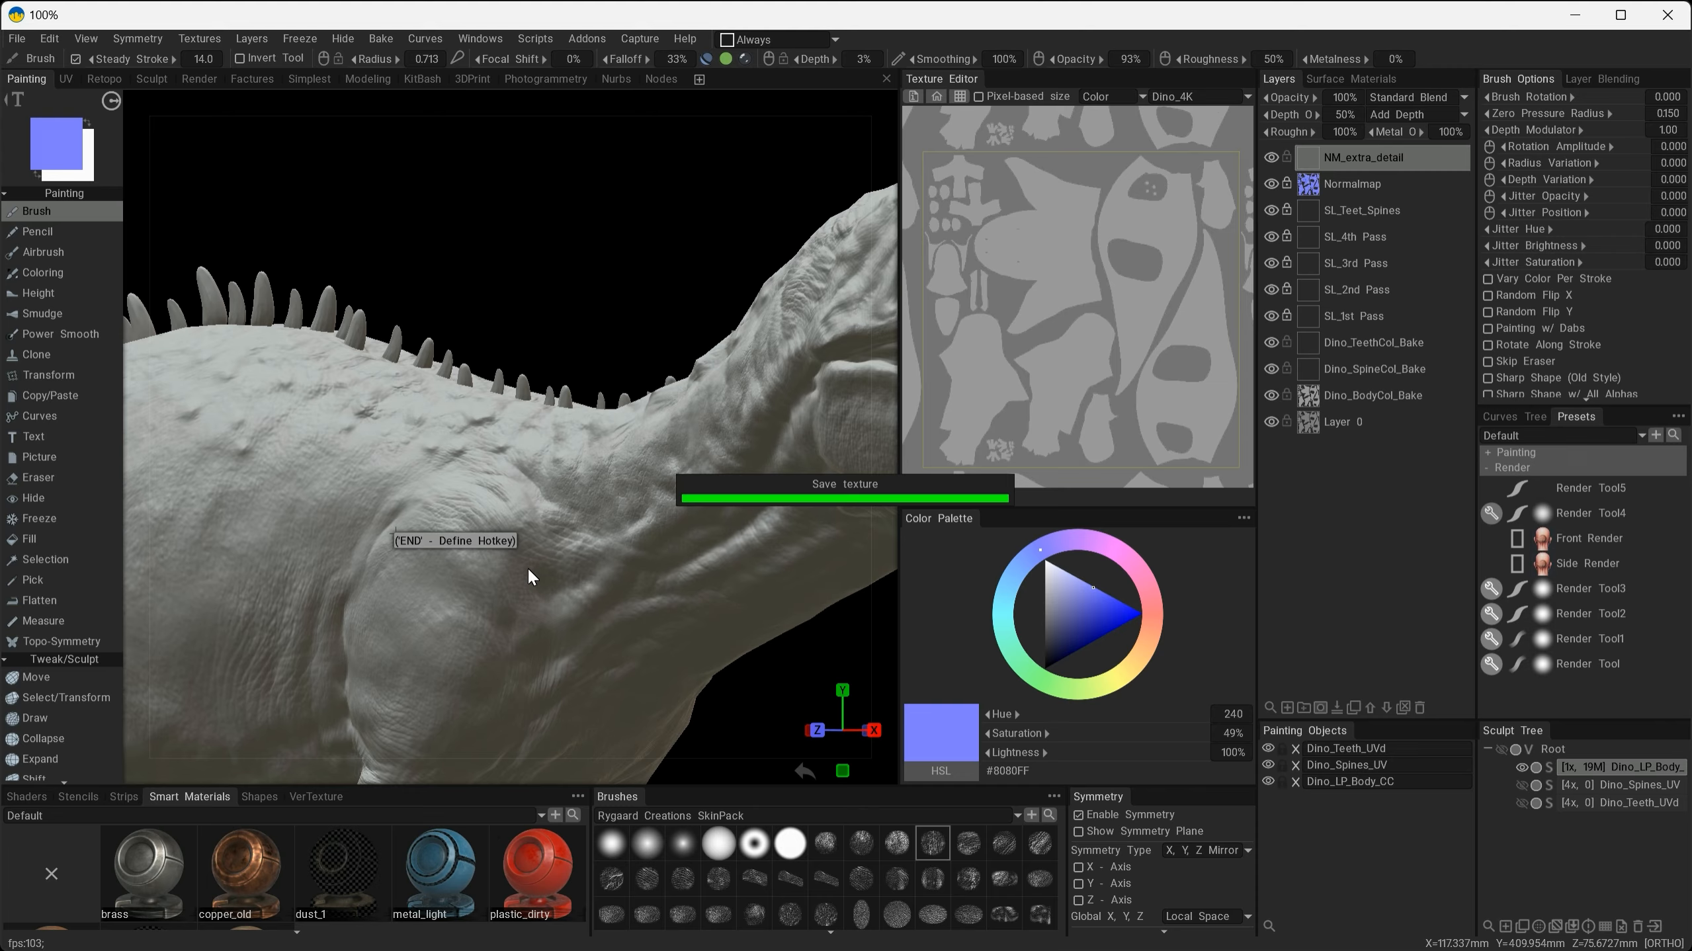
- Examine the ambient occlusion around the head and mouth, switching its layer's visibility off and on to compare
left_click(1362, 162)
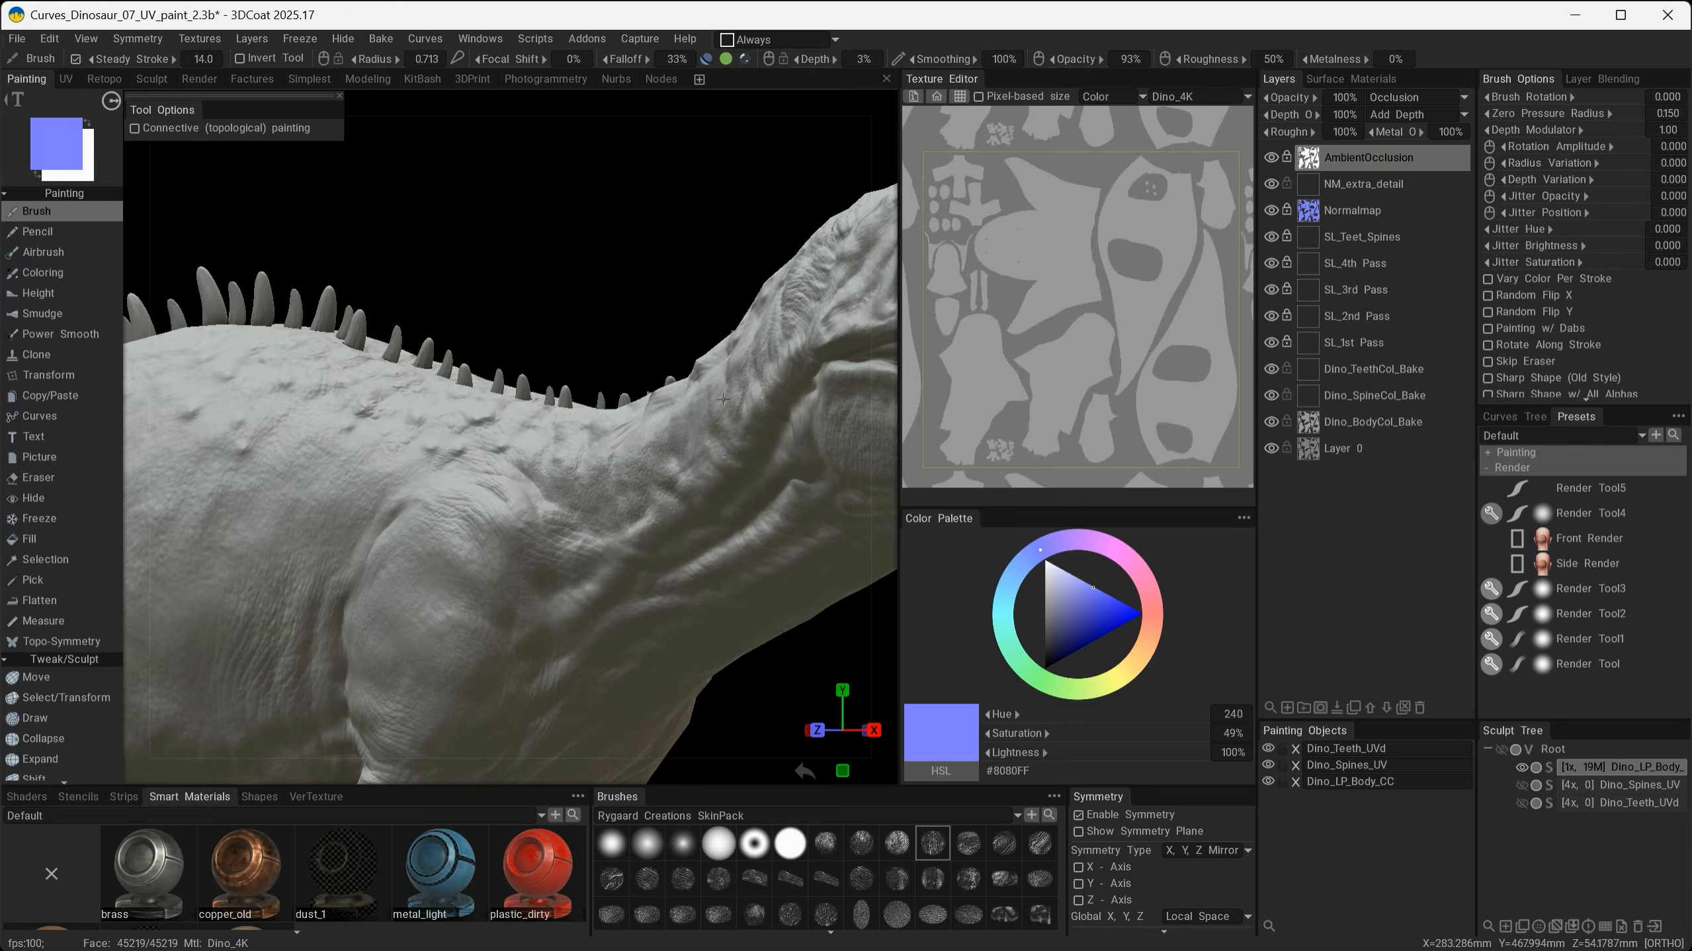
right_click_drag(730, 413, 639, 440, "alt")
left_click_drag(639, 440, 601, 487, "alt")
right_click_drag(601, 487, 723, 630, "alt")
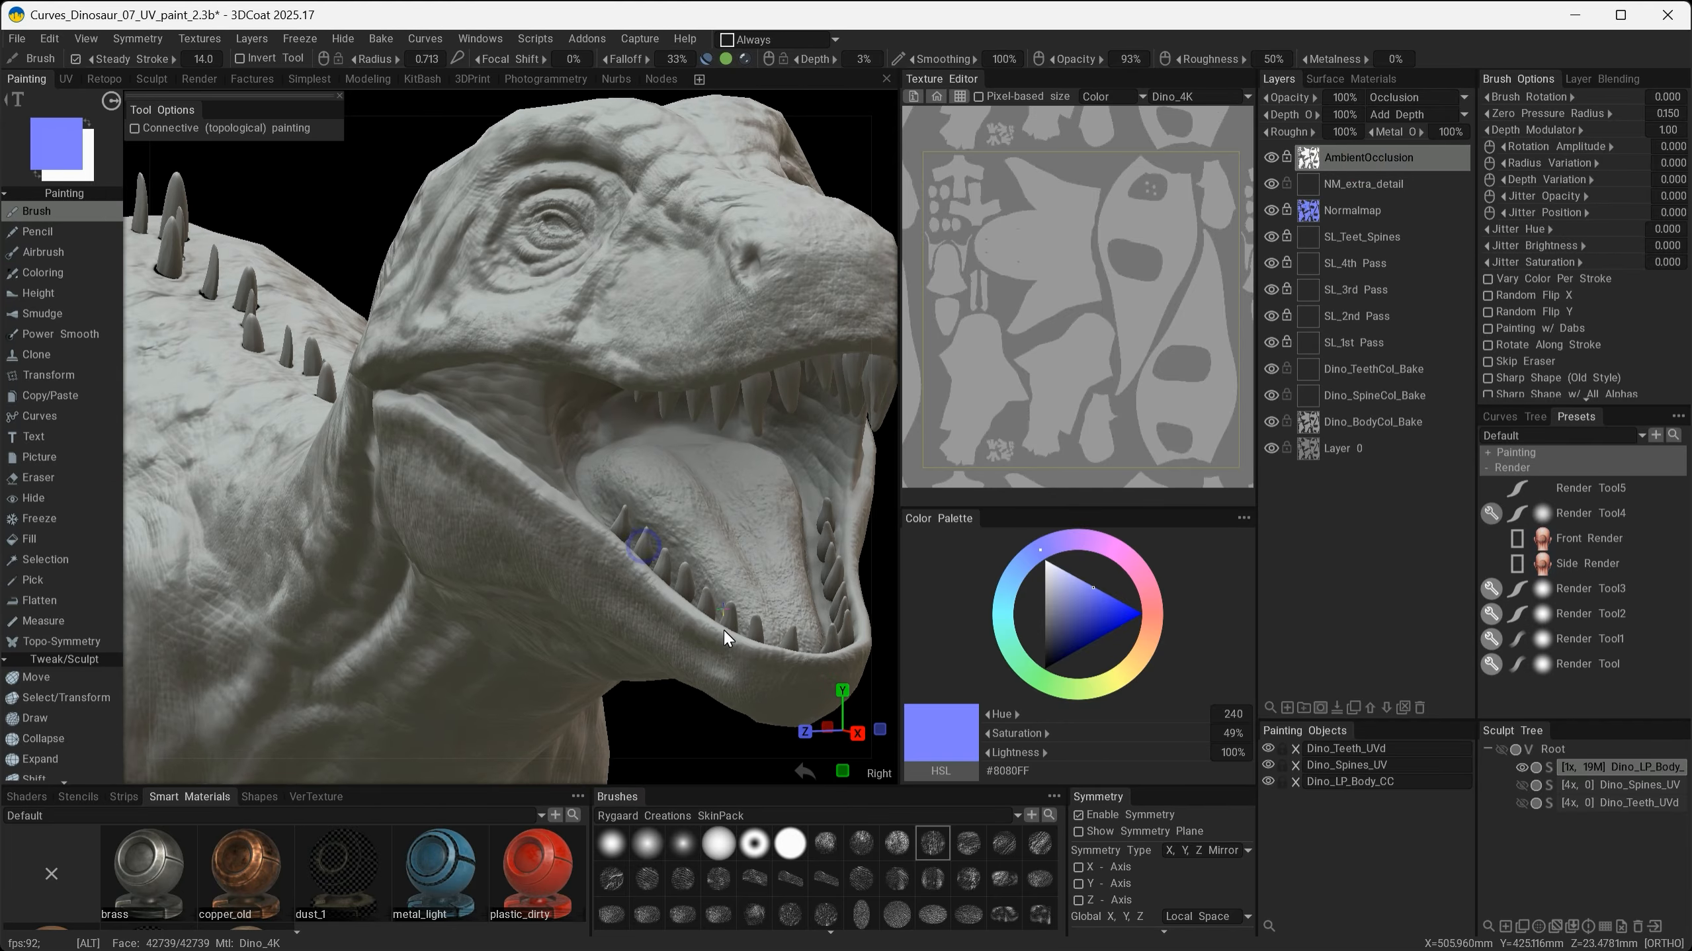
middle_click_drag(723, 630, 515, 486, "alt")
right_click_drag(570, 547, 678, 616, "alt")
left_click_drag(677, 615, 681, 565, "alt")
right_click_drag(680, 565, 703, 580, "alt")
left_click_drag(703, 580, 628, 482, "alt")
middle_click_drag(628, 482, 560, 435, "alt")
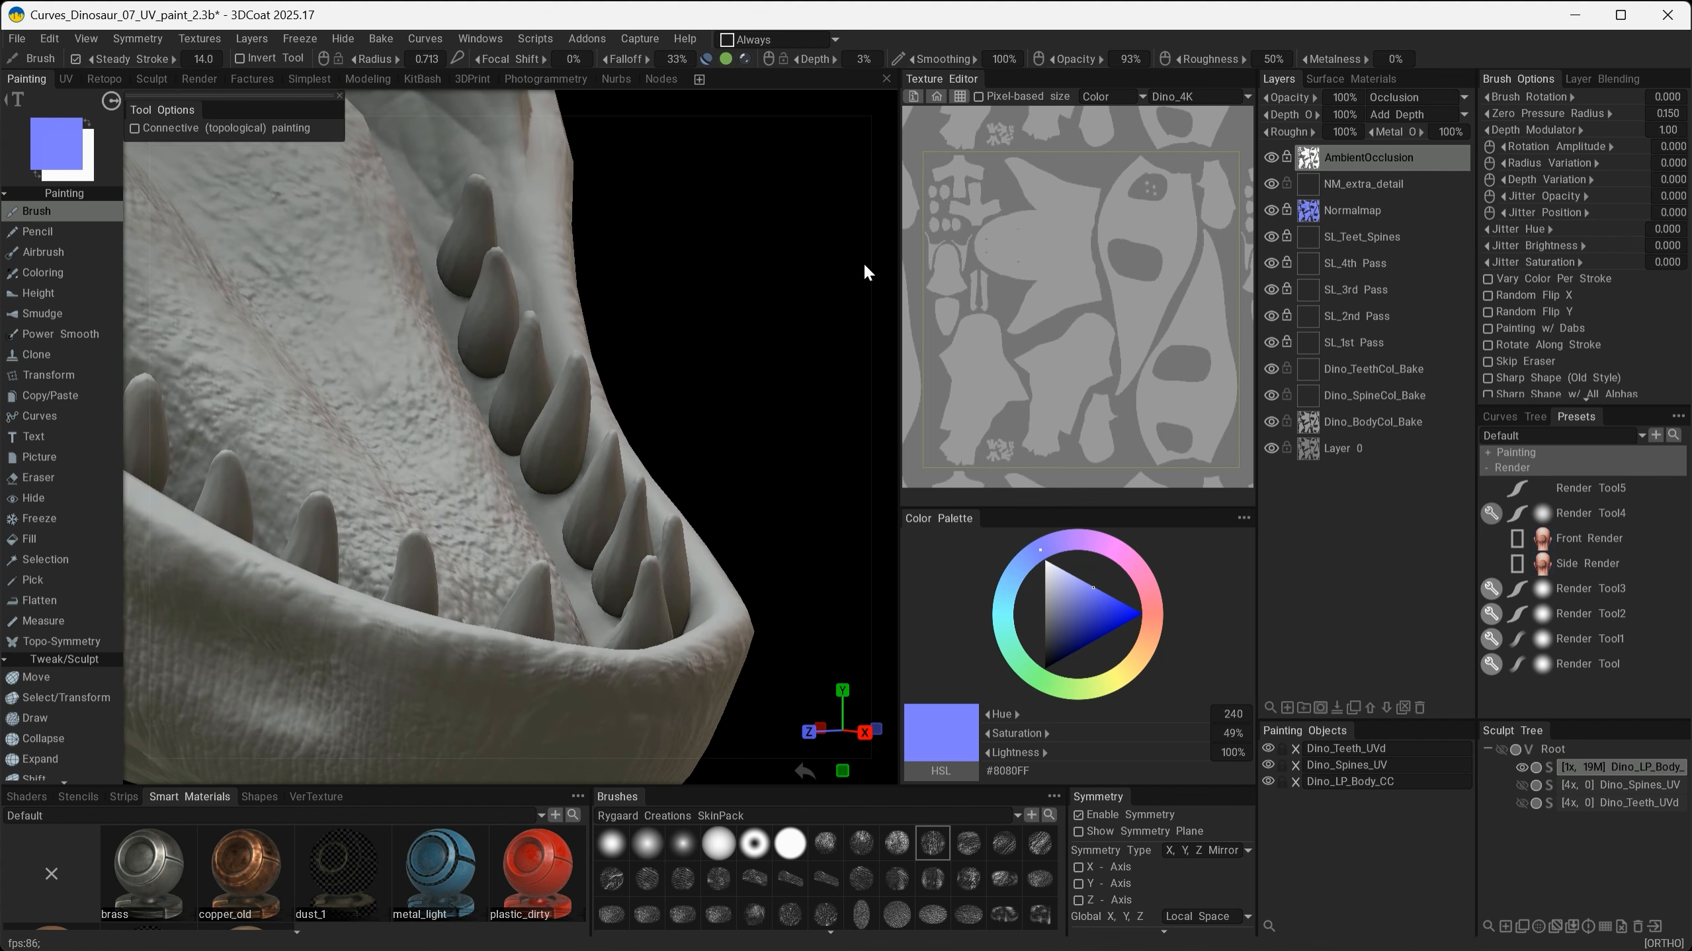
left_click(1271, 158)
left_click(1271, 157)
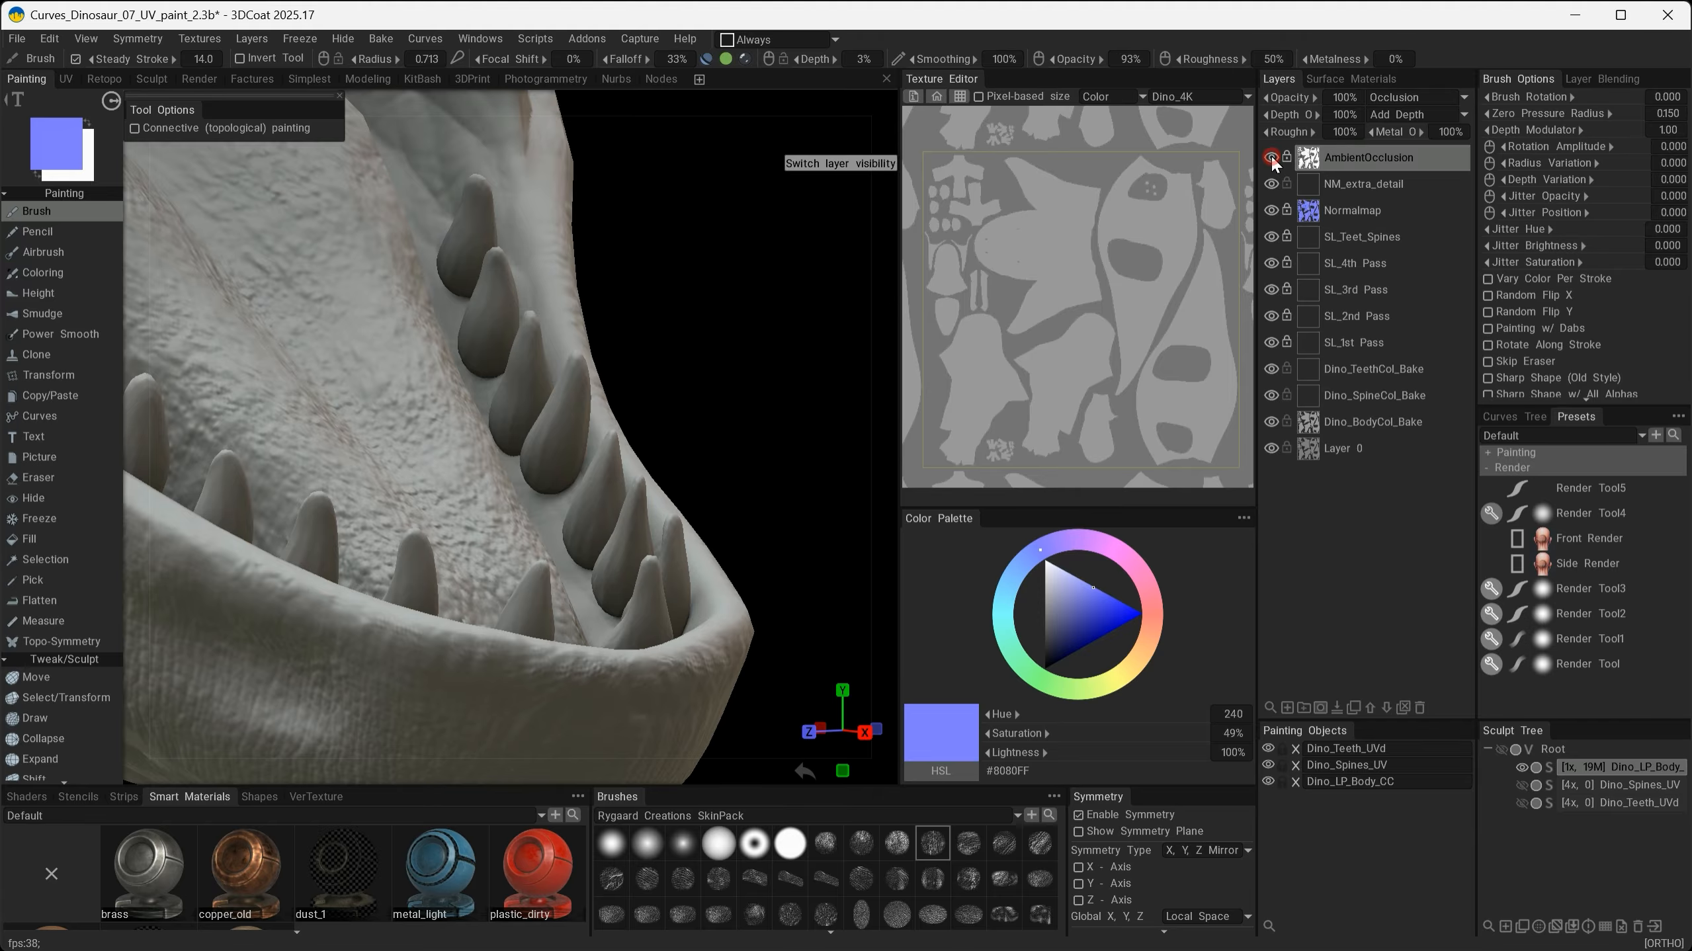
left_click(1272, 157)
left_click(1271, 157)
- Orbit around the mouth, spines, neck and eye to examine the ambient occlusion shading
right_click_drag(726, 492, 666, 453, "alt")
left_click_drag(666, 453, 566, 460, "alt")
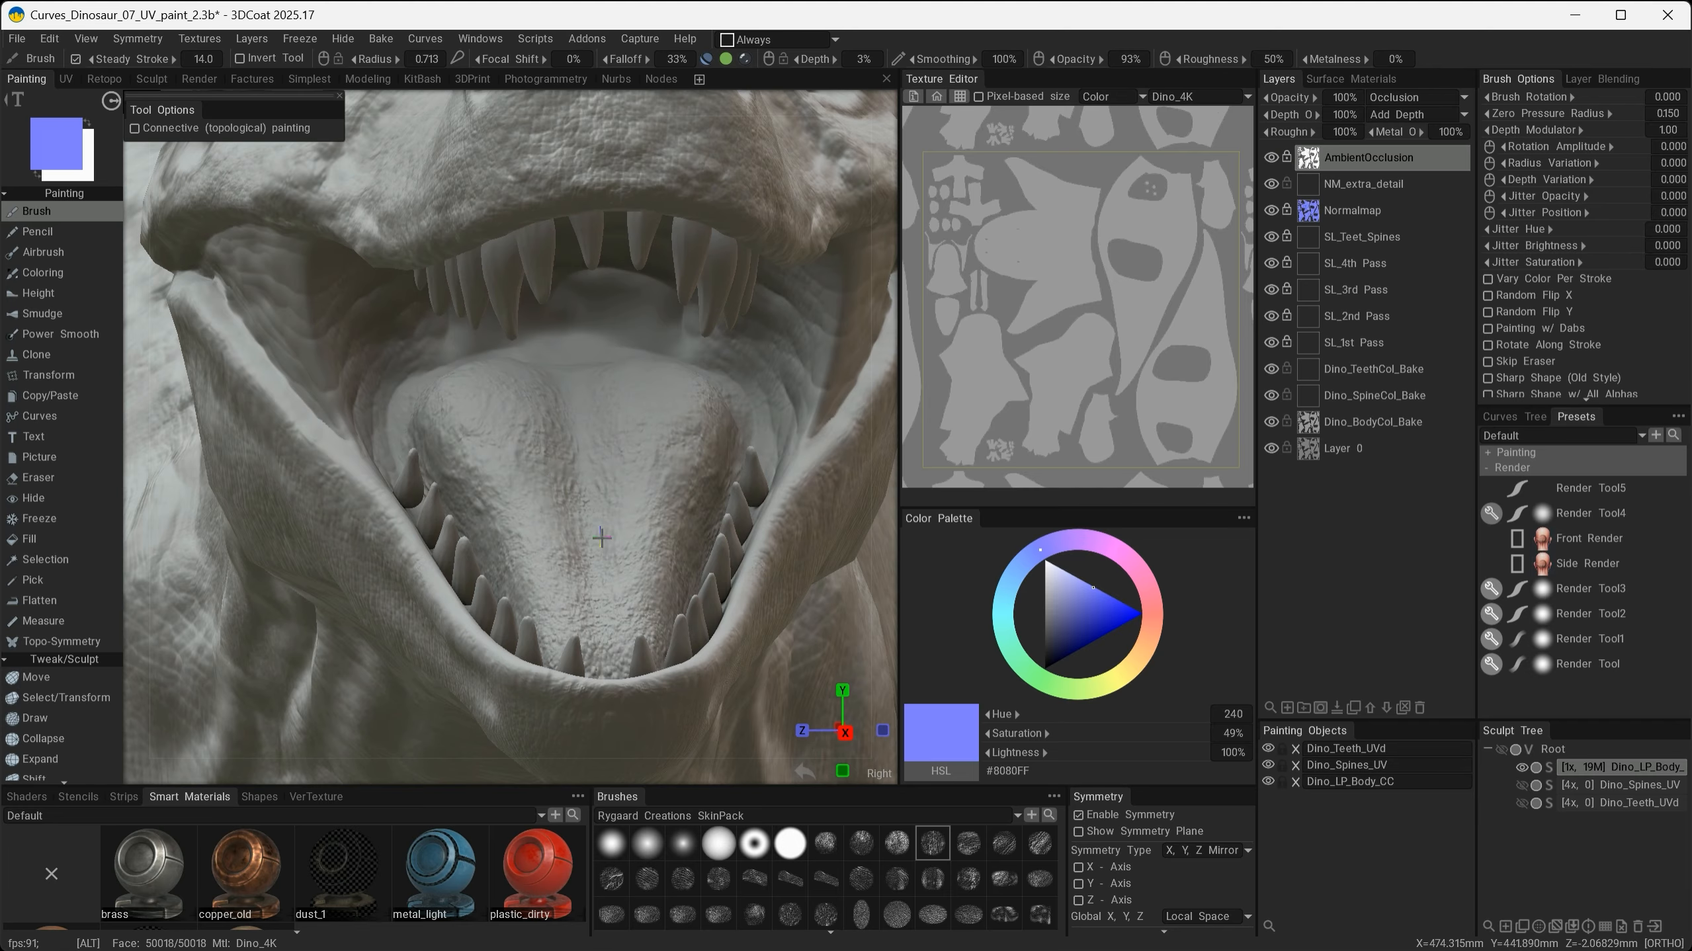
left_click_drag(613, 553, 511, 529, "alt")
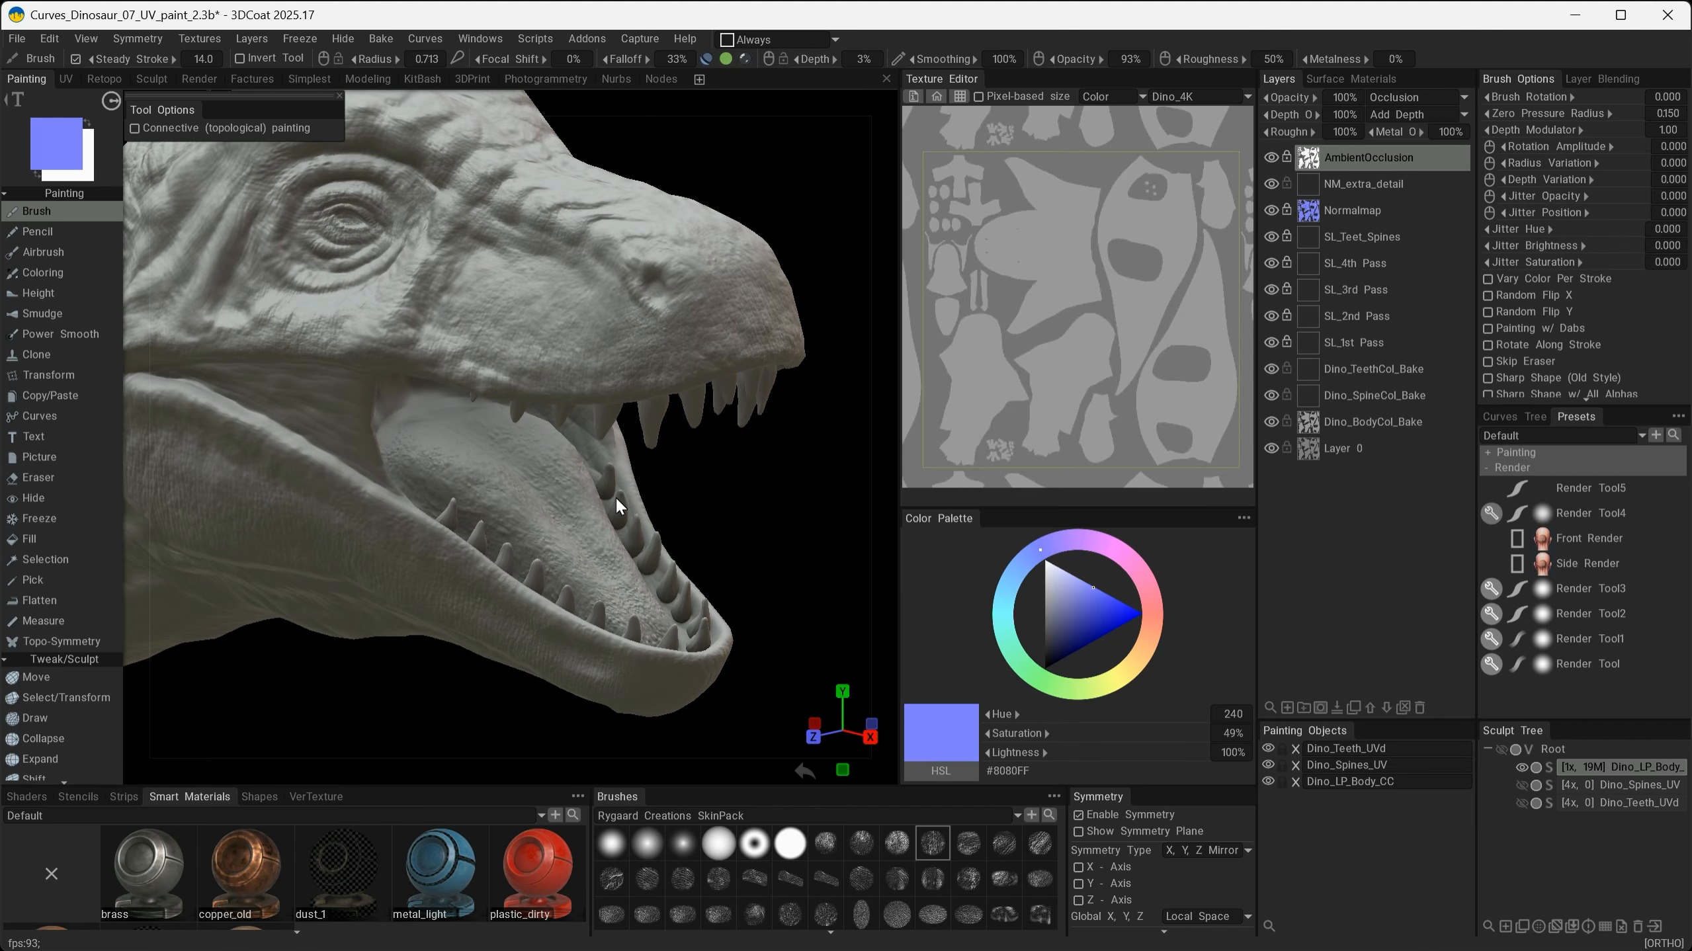
left_click_drag(657, 589, 631, 590, "alt")
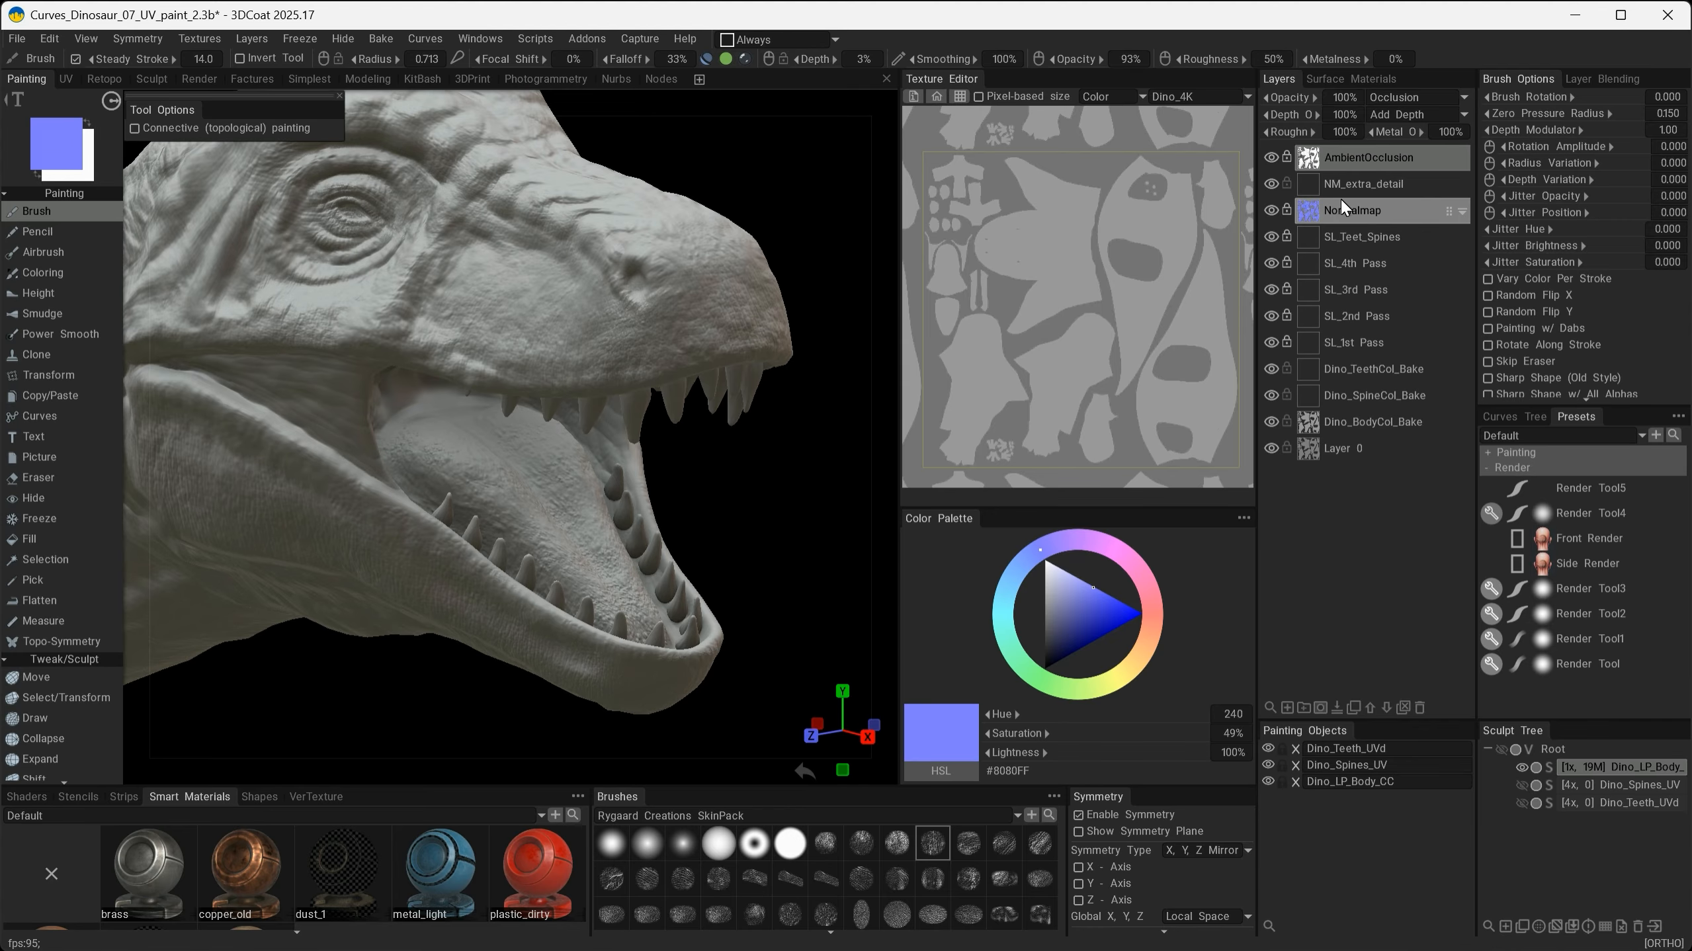
right_click_drag(654, 475, 534, 484, "alt")
middle_click_drag(533, 484, 668, 461, "alt")
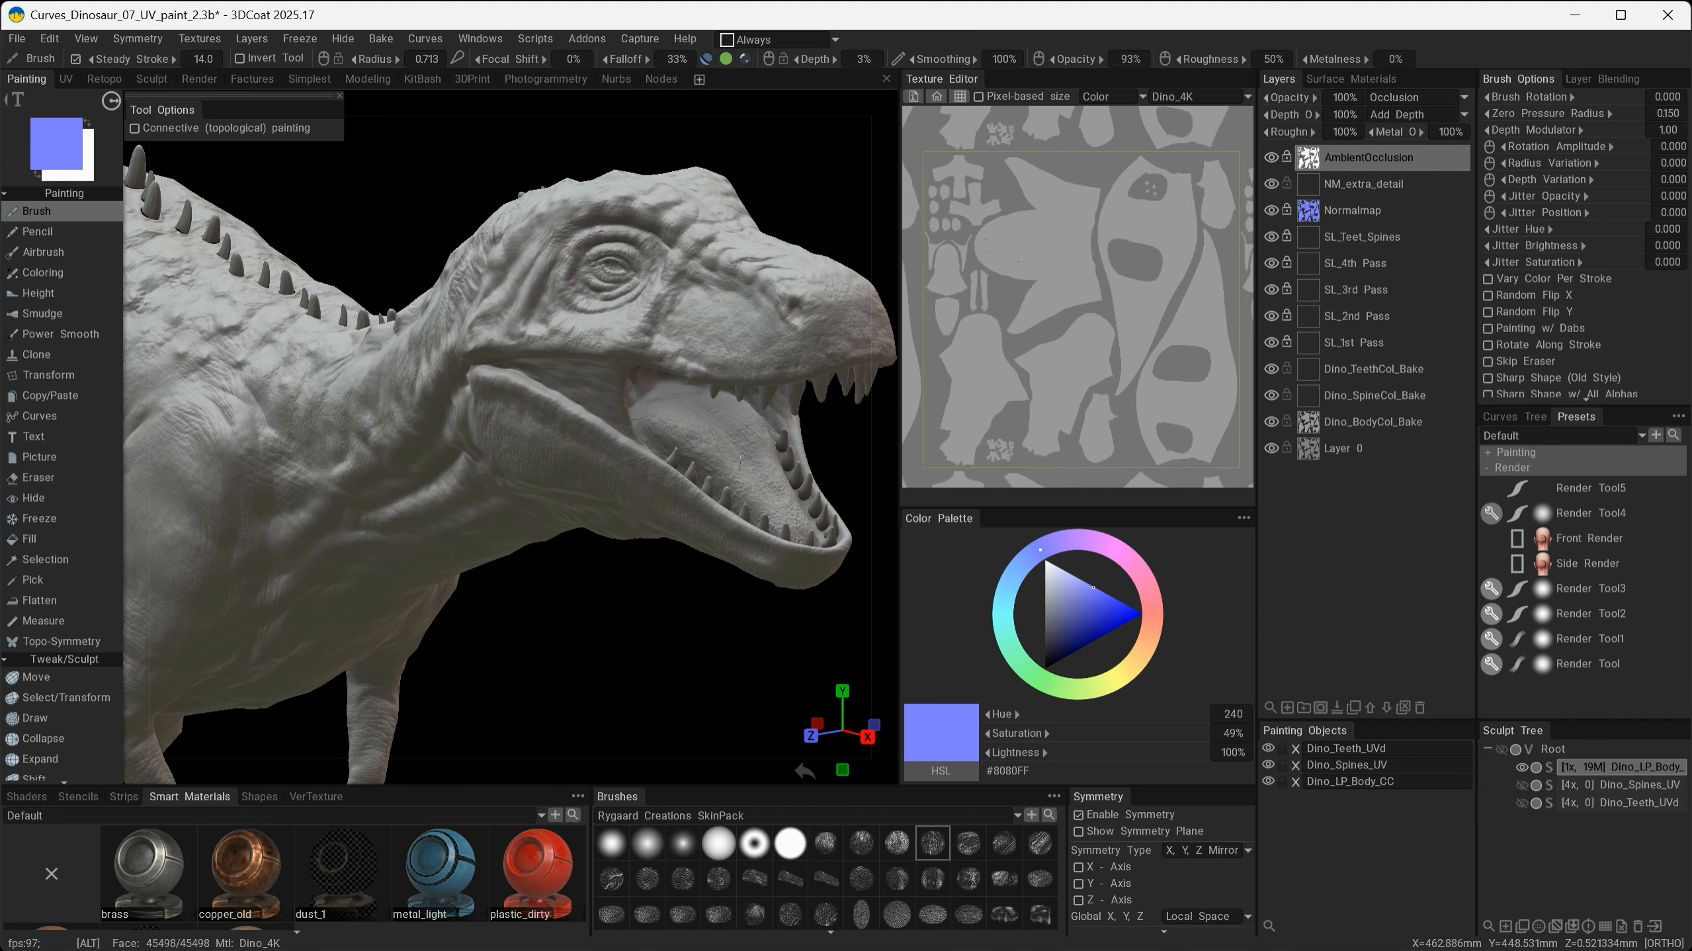
left_click_drag(668, 461, 751, 407, "alt")
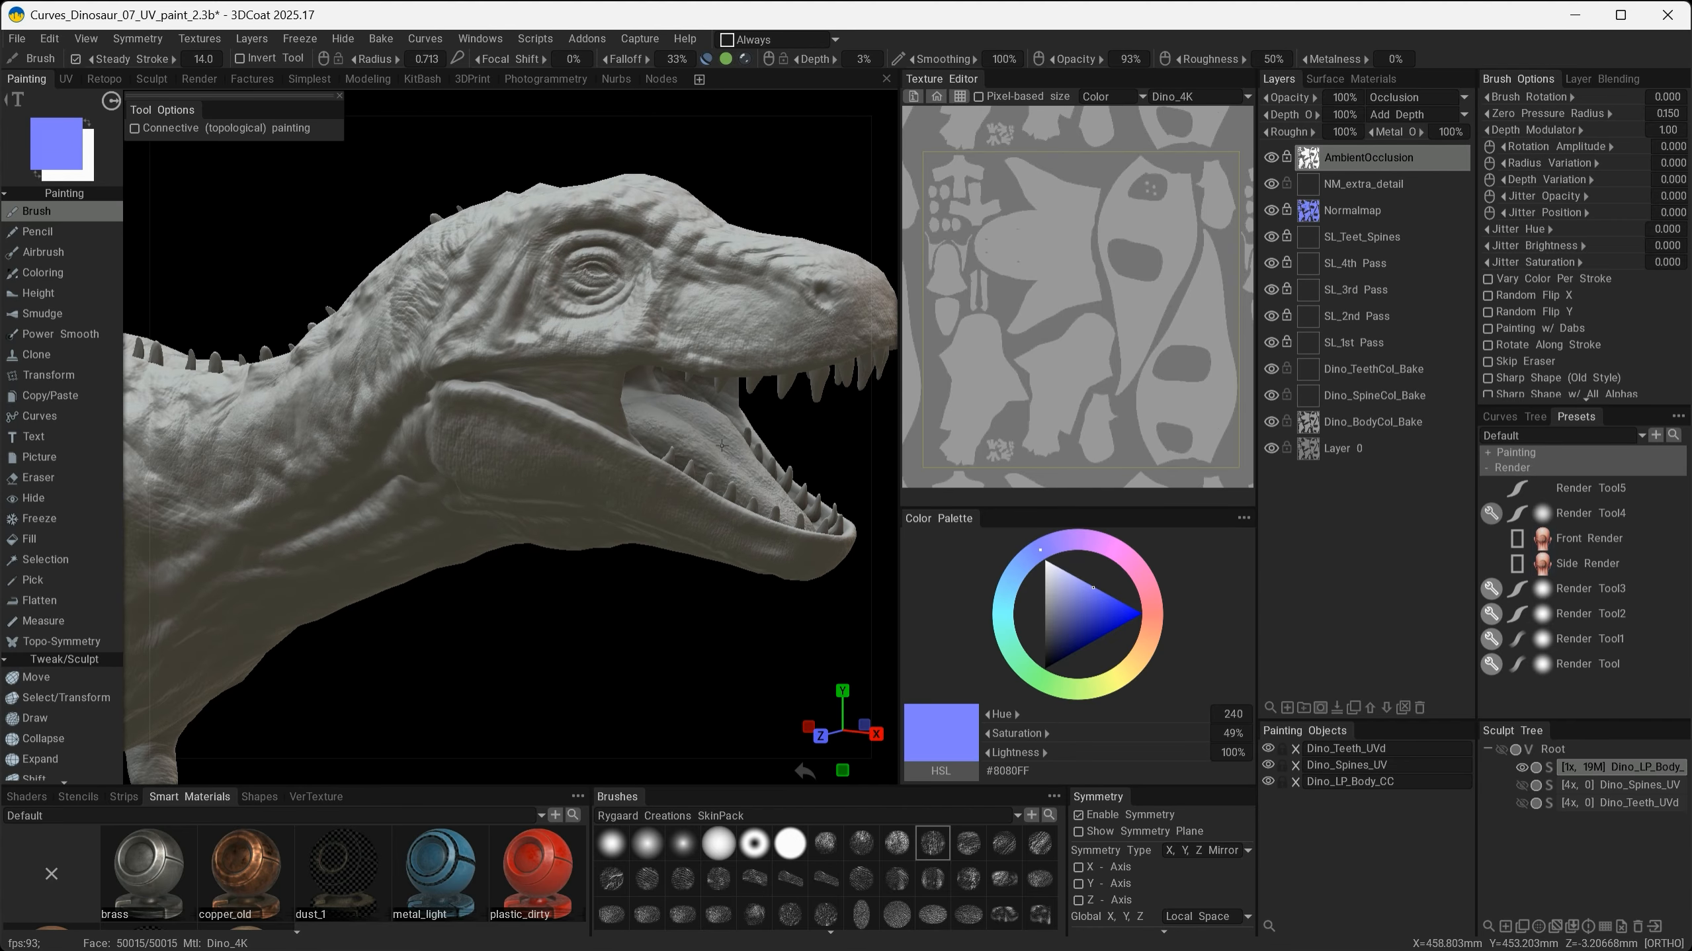
left_click_drag(674, 457, 540, 467, "alt")
middle_click_drag(476, 491, 802, 652, "alt")
left_click_drag(425, 560, 460, 640, "alt")
right_click_drag(412, 566, 571, 587, "alt")
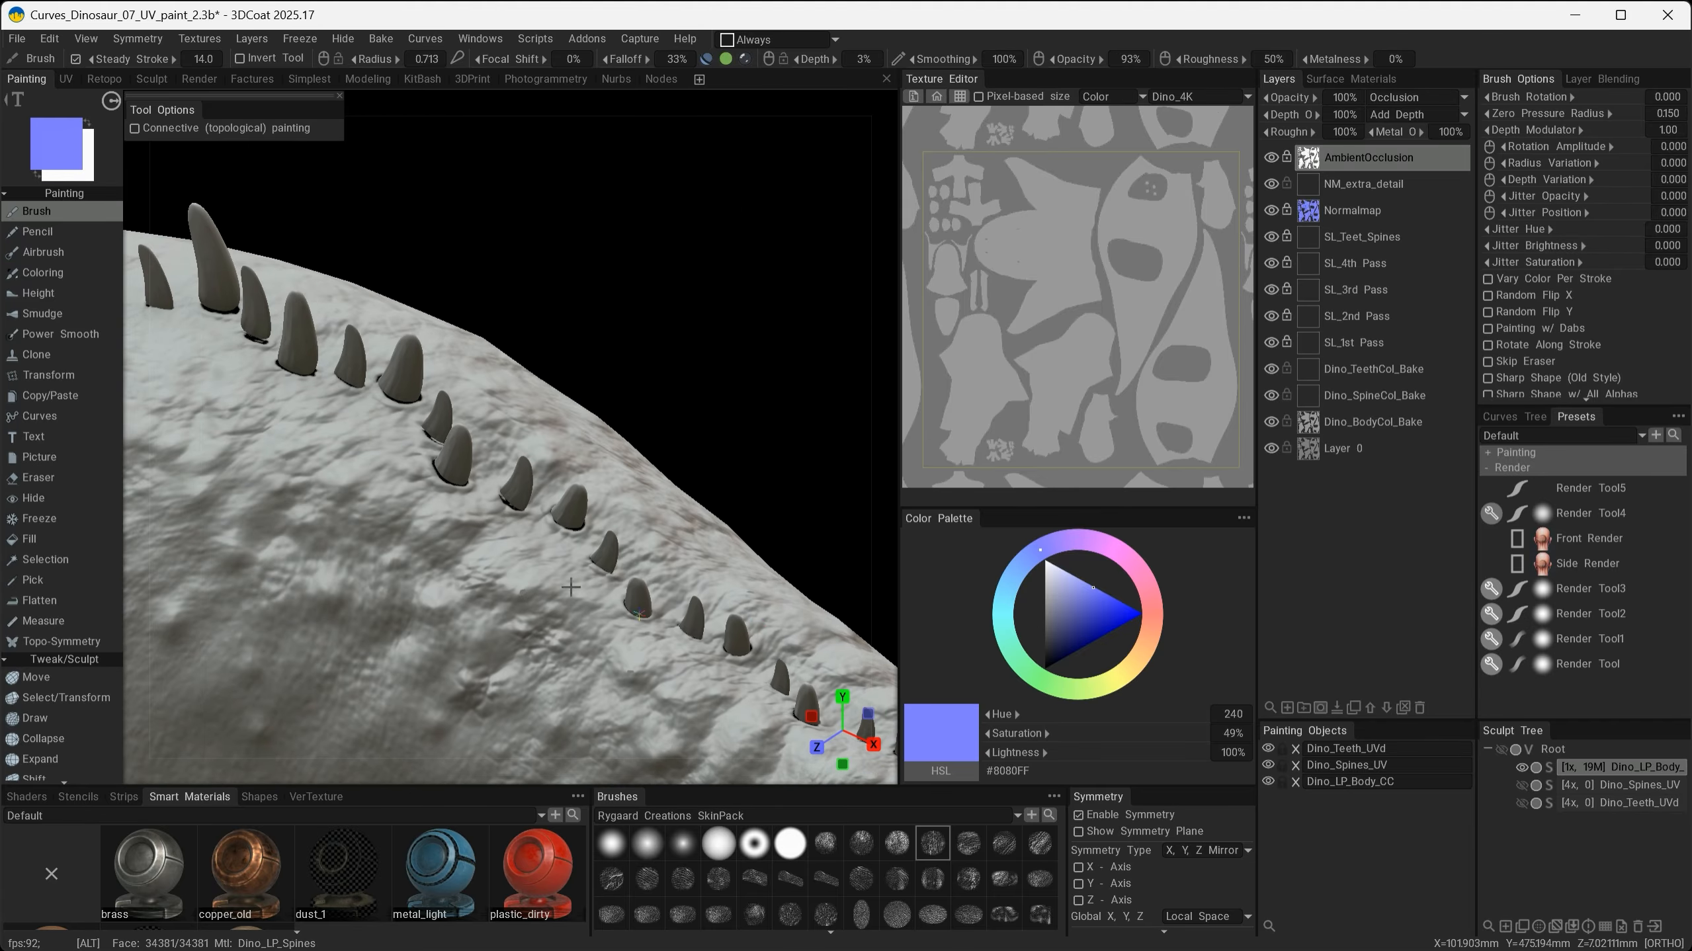
left_click_drag(446, 502, 468, 521, "alt")
right_click_drag(468, 520, 667, 650, "alt")
left_click_drag(666, 650, 499, 633, "alt")
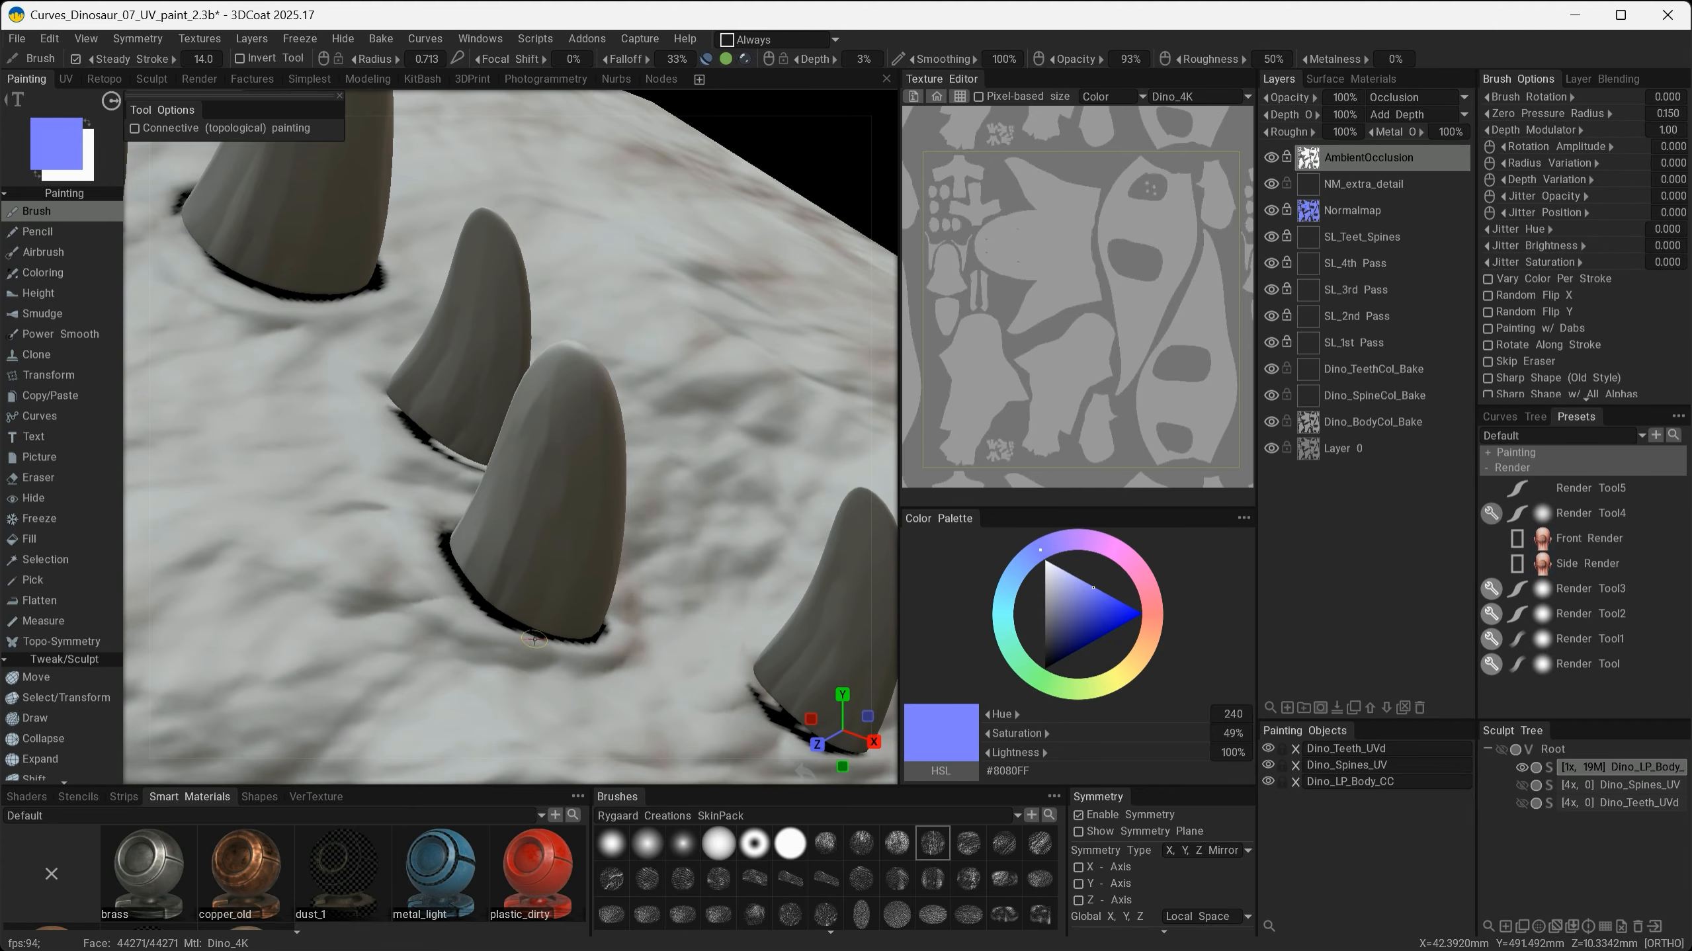
left_click_drag(534, 640, 615, 471, "alt")
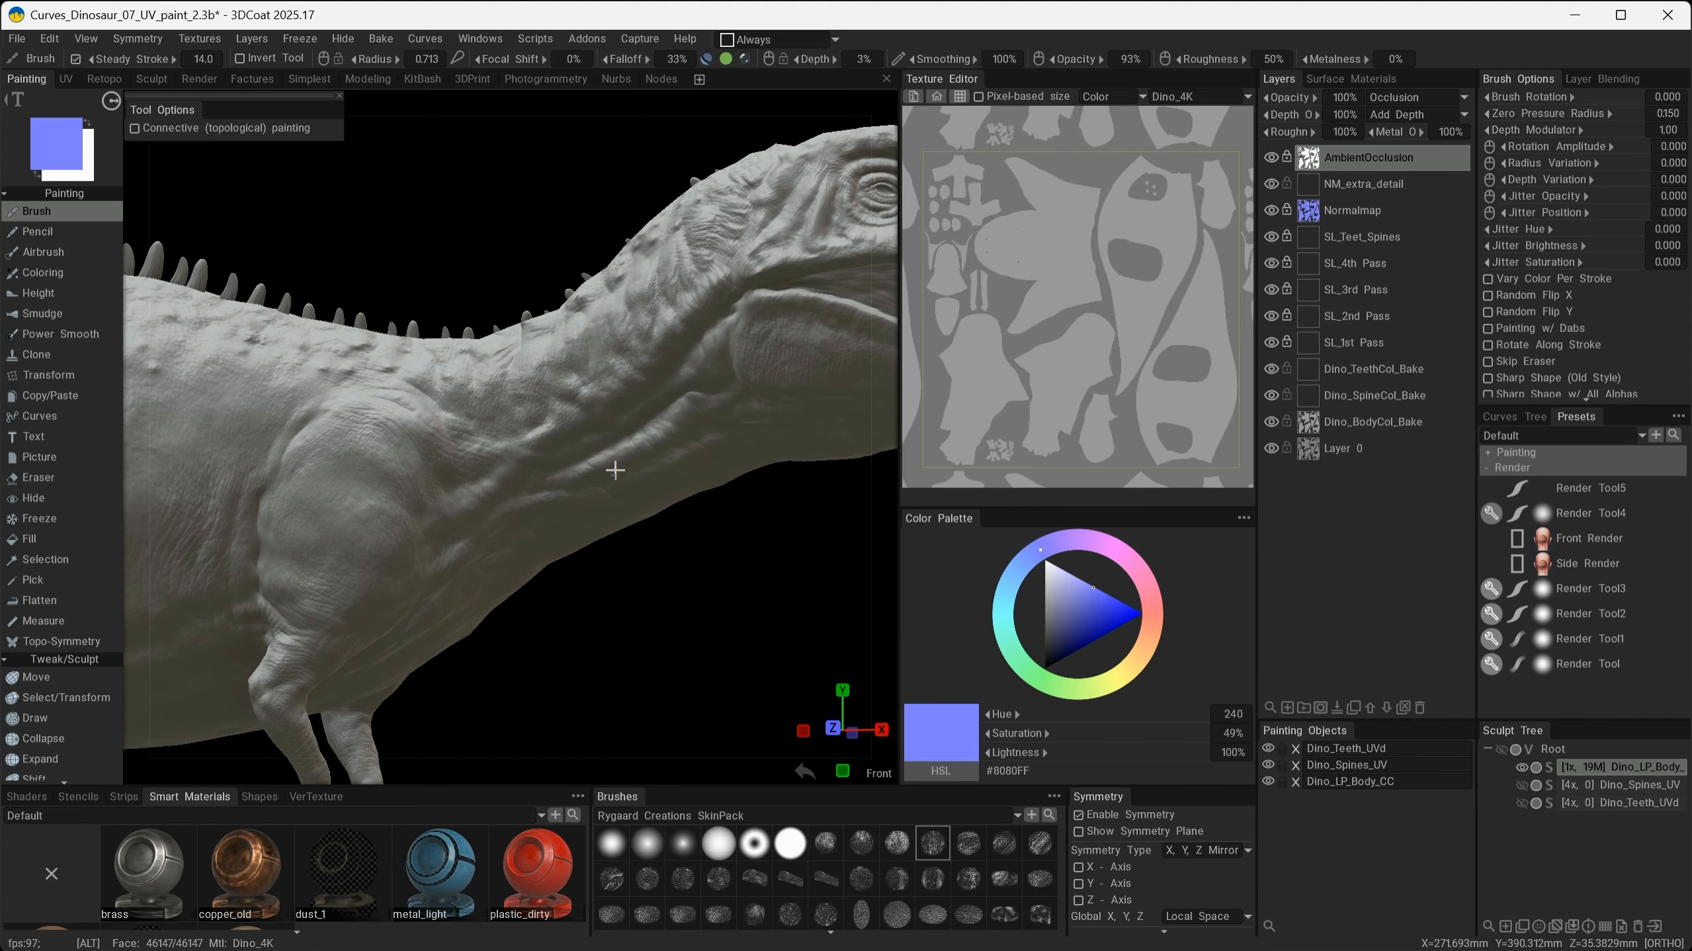
middle_click_drag(604, 416, 467, 539, "alt")
right_click_drag(543, 555, 600, 510, "alt")
right_click_drag(648, 424, 744, 548, "alt")
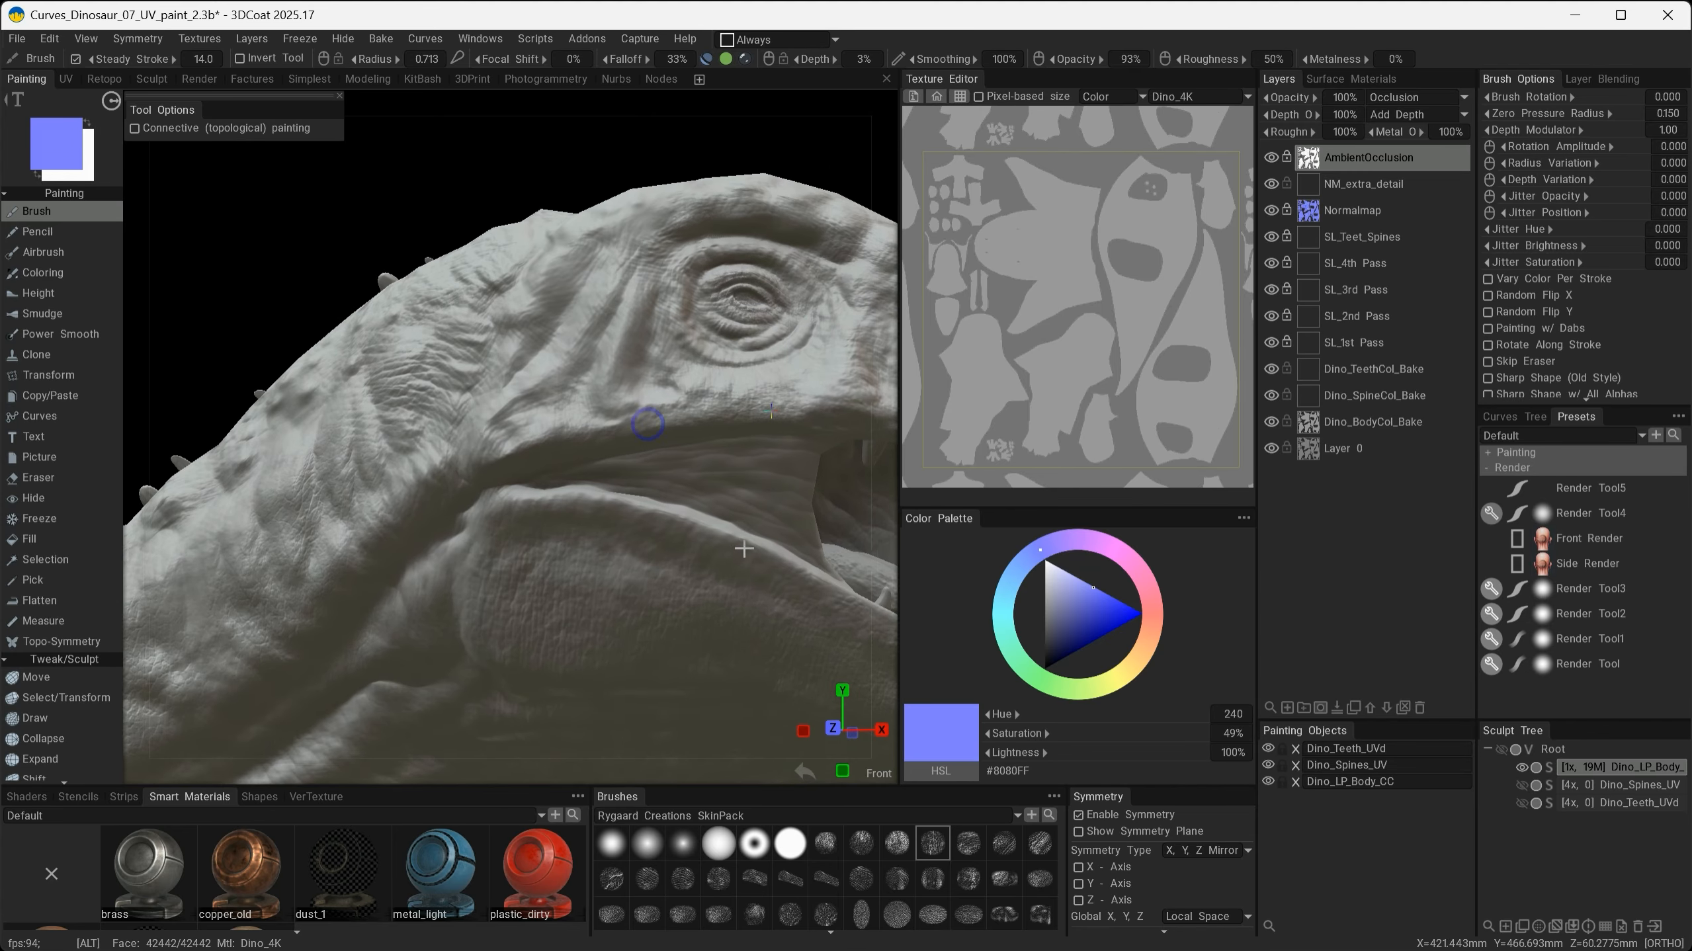
middle_click_drag(744, 548, 525, 626, "alt")
right_click_drag(525, 627, 691, 575, "alt")
left_click_drag(733, 562, 622, 566, "alt")
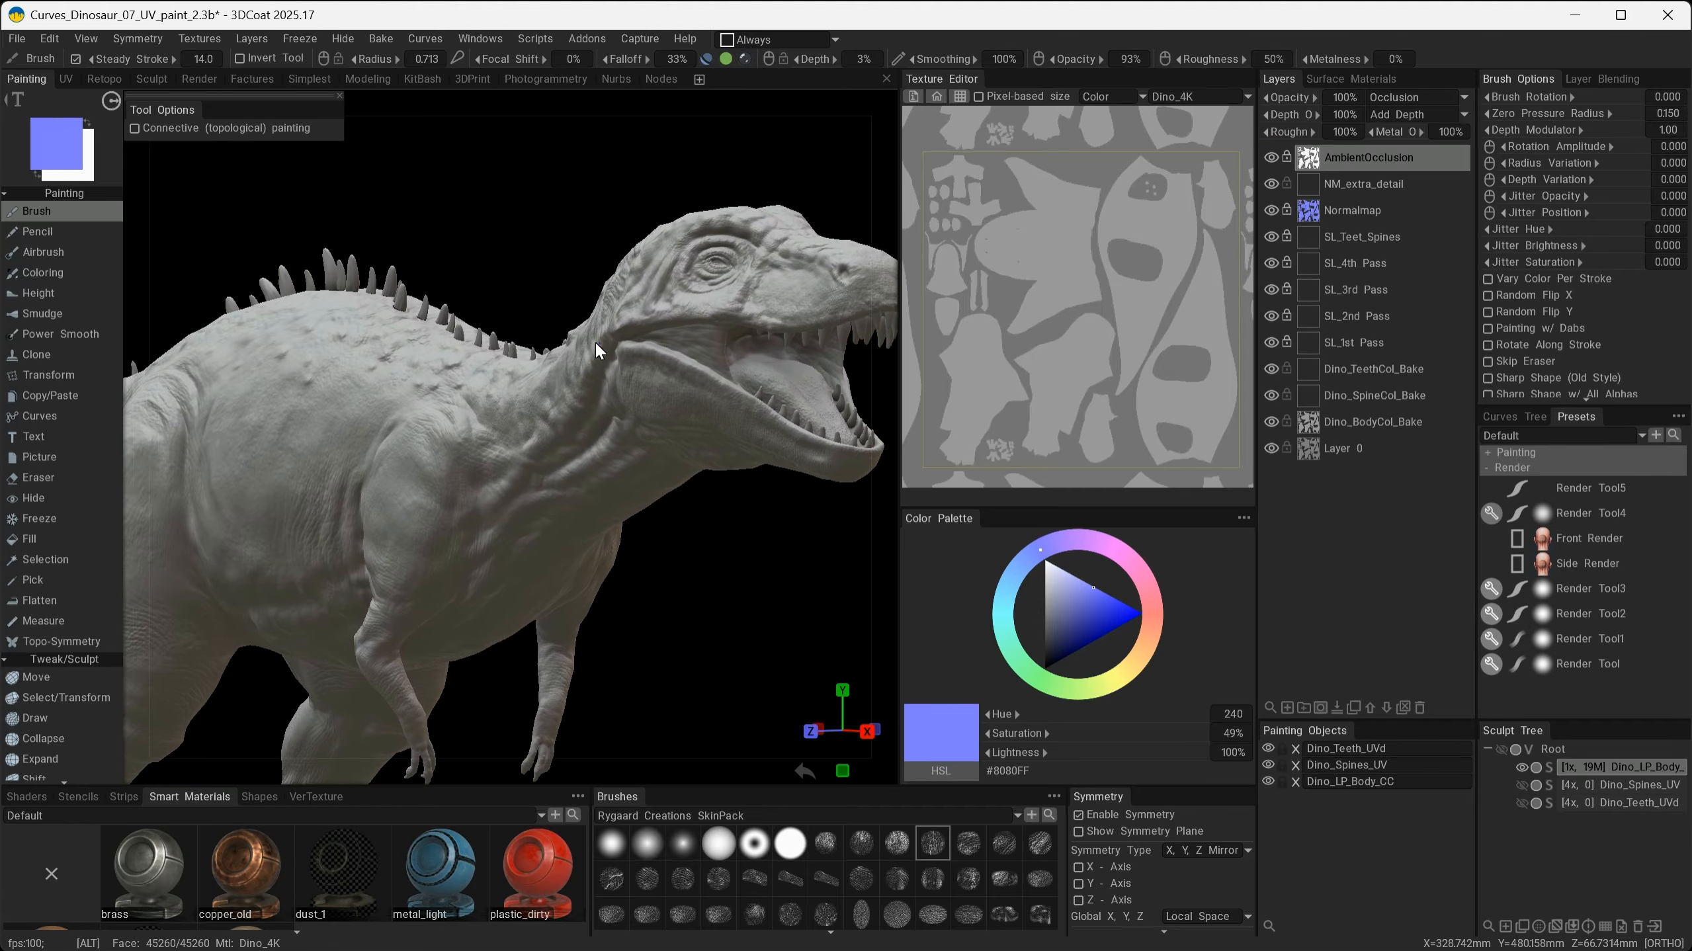
right_click_drag(594, 343, 573, 469, "alt")
left_click_drag(574, 469, 586, 469, "alt")
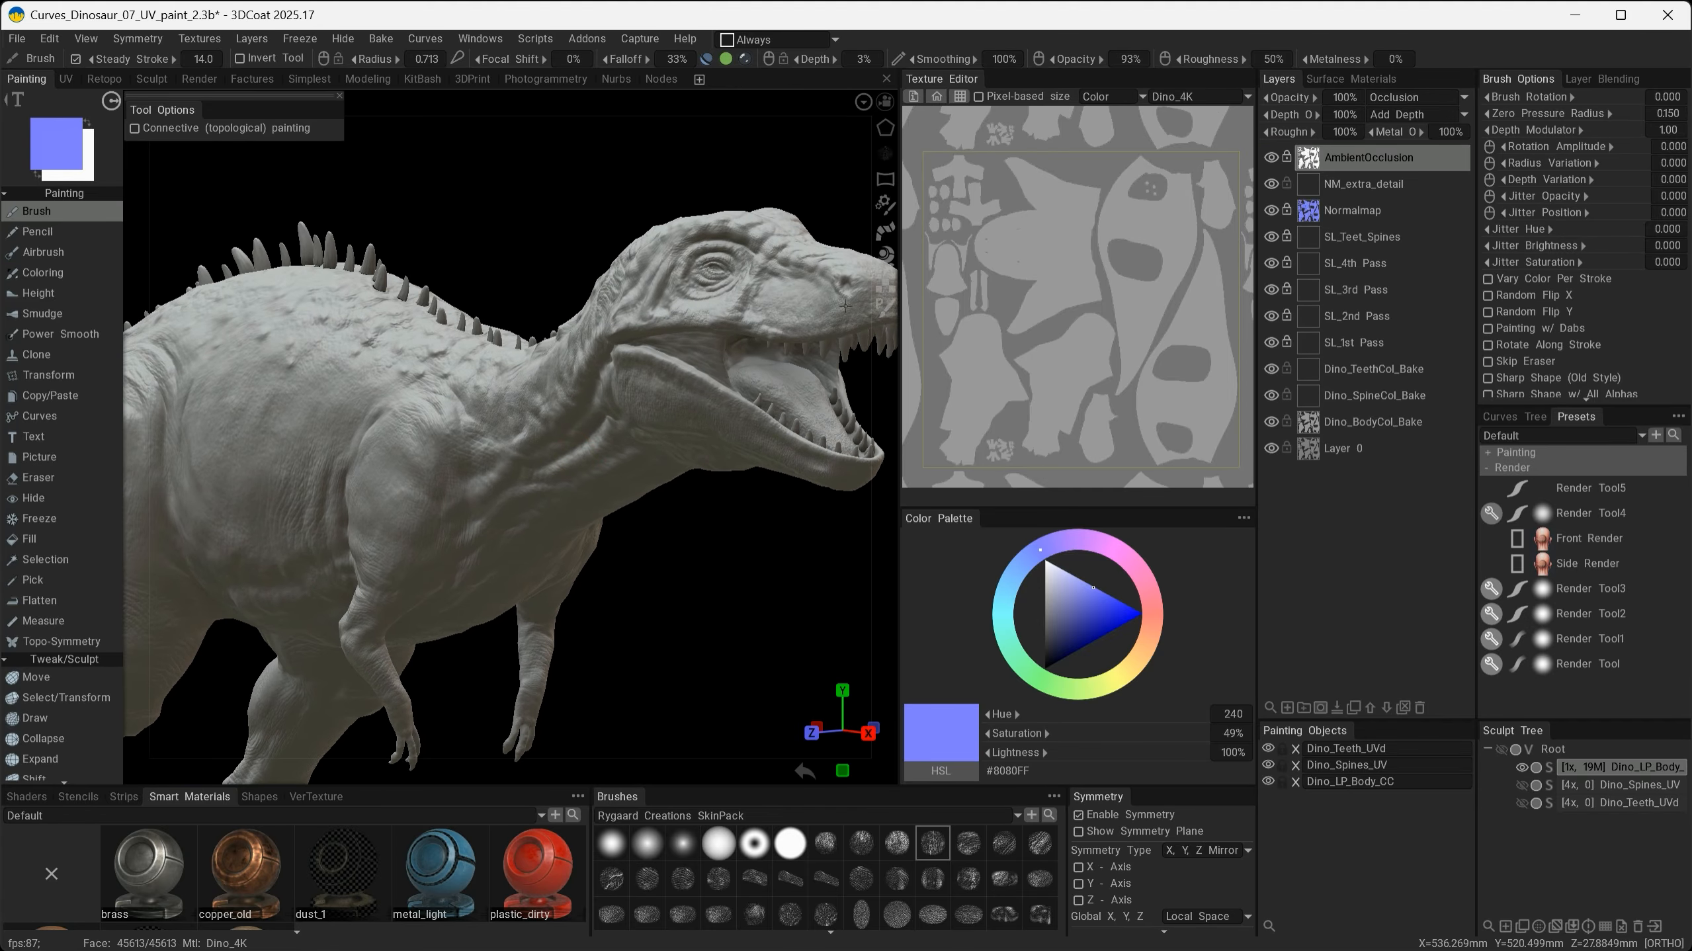
- Calculate a curvature map into a new layer with the map type set to Local Curvature
left_click(47, 37)
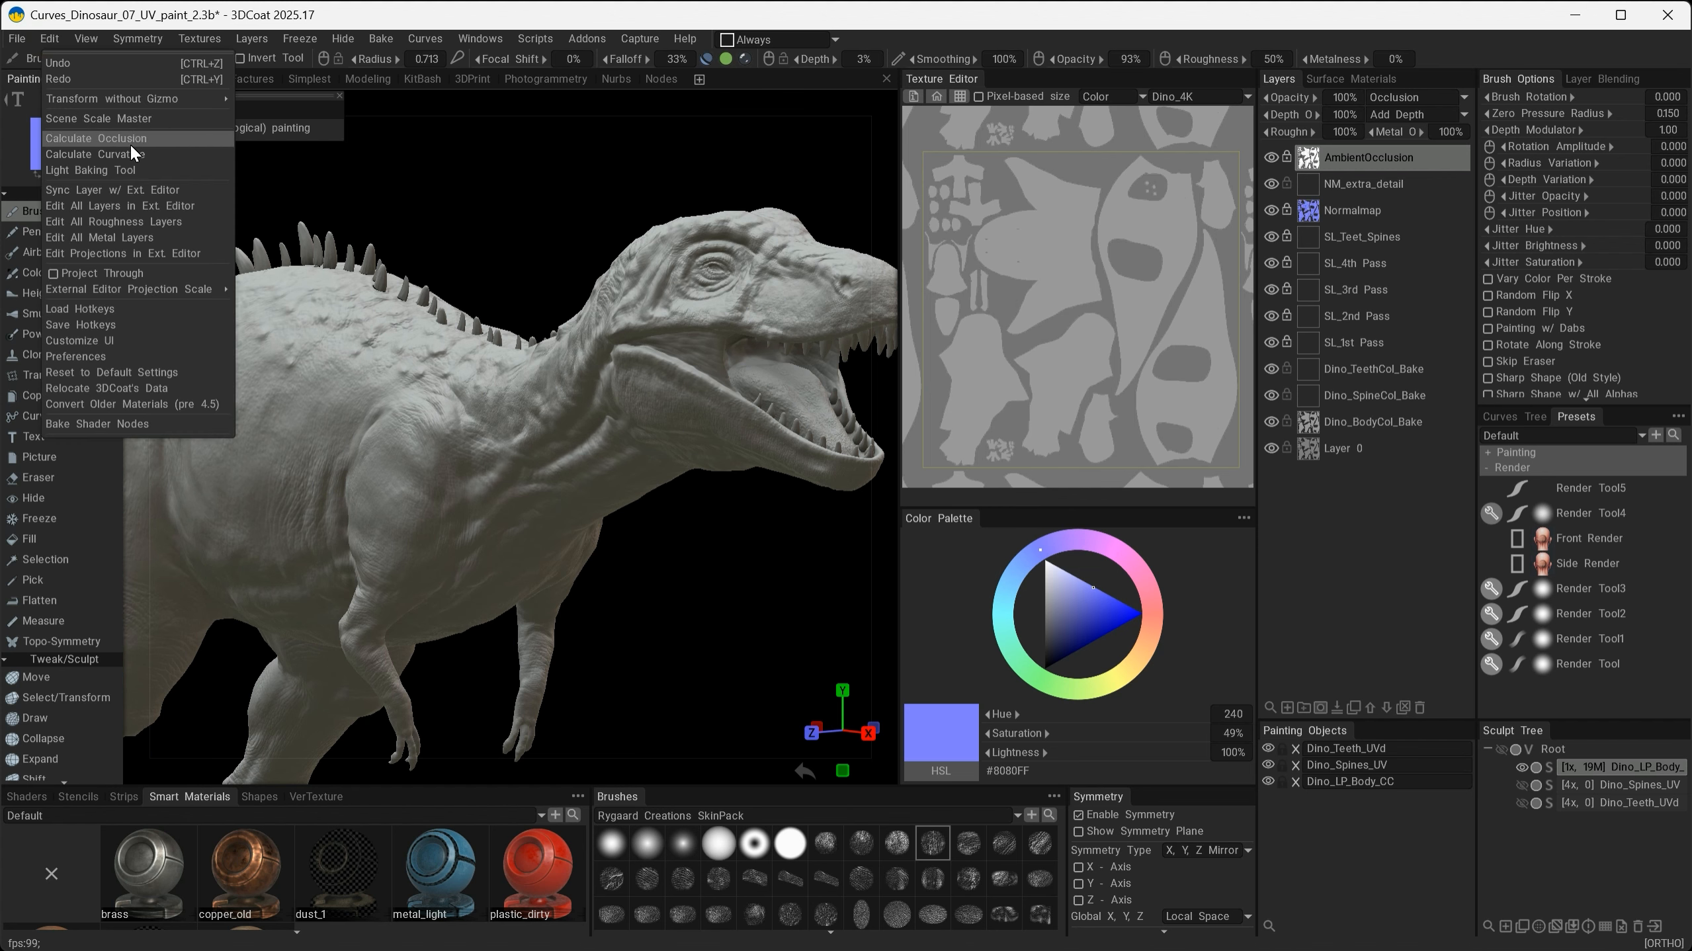
left_click(105, 156)
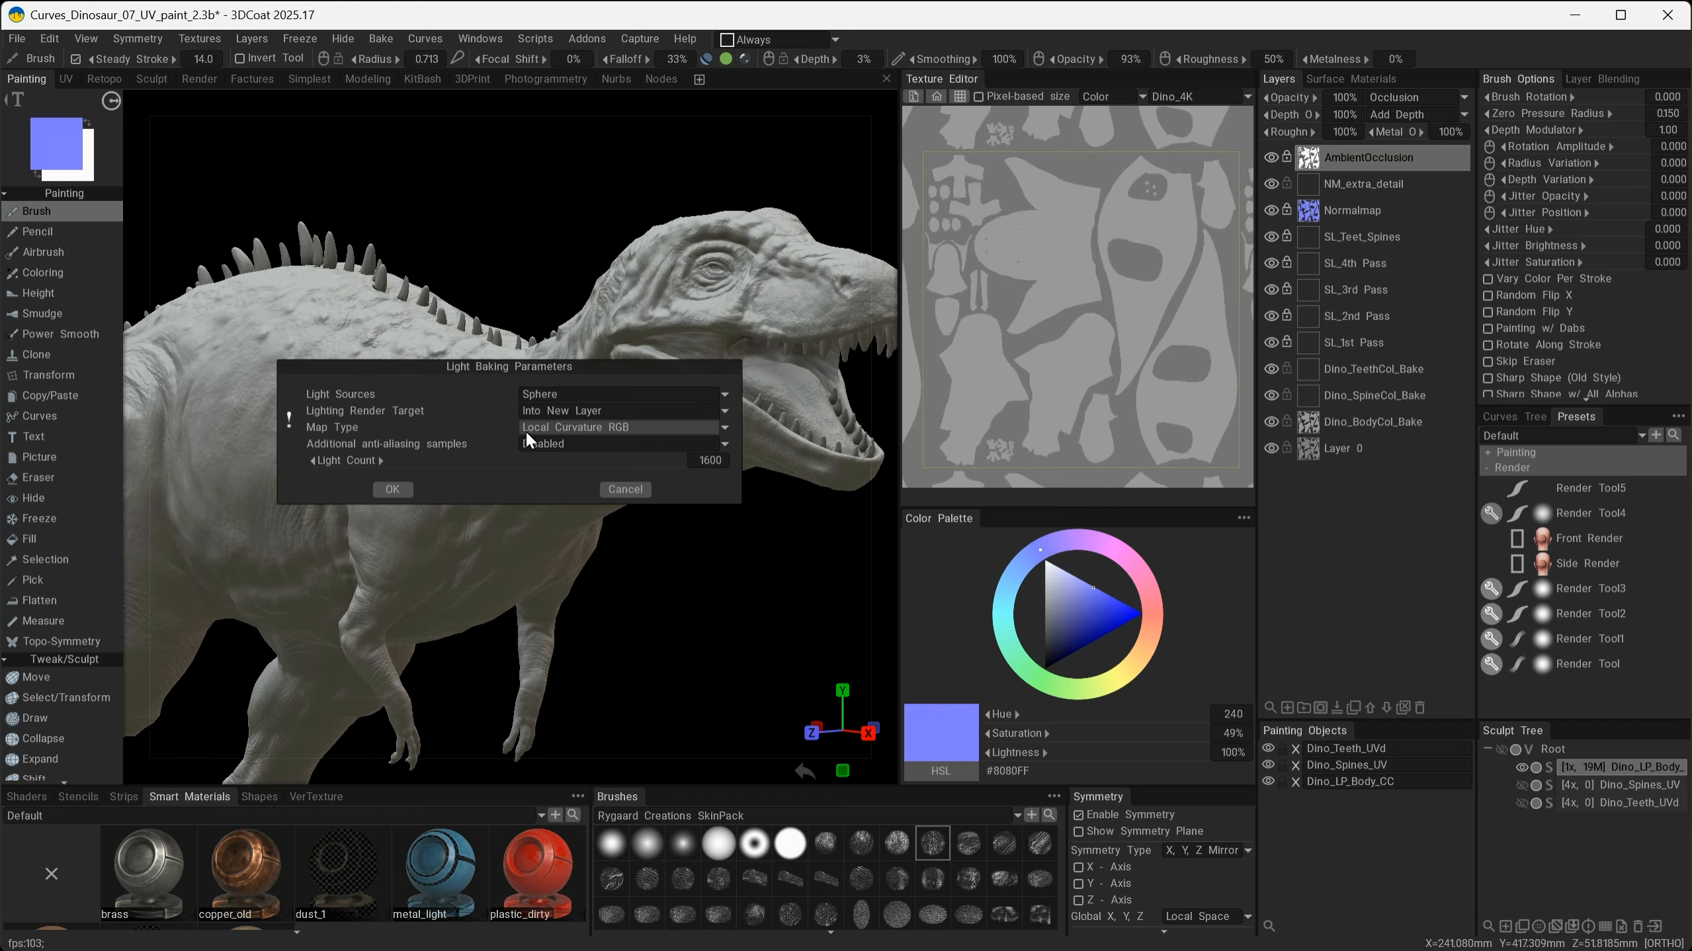
left_click(571, 431)
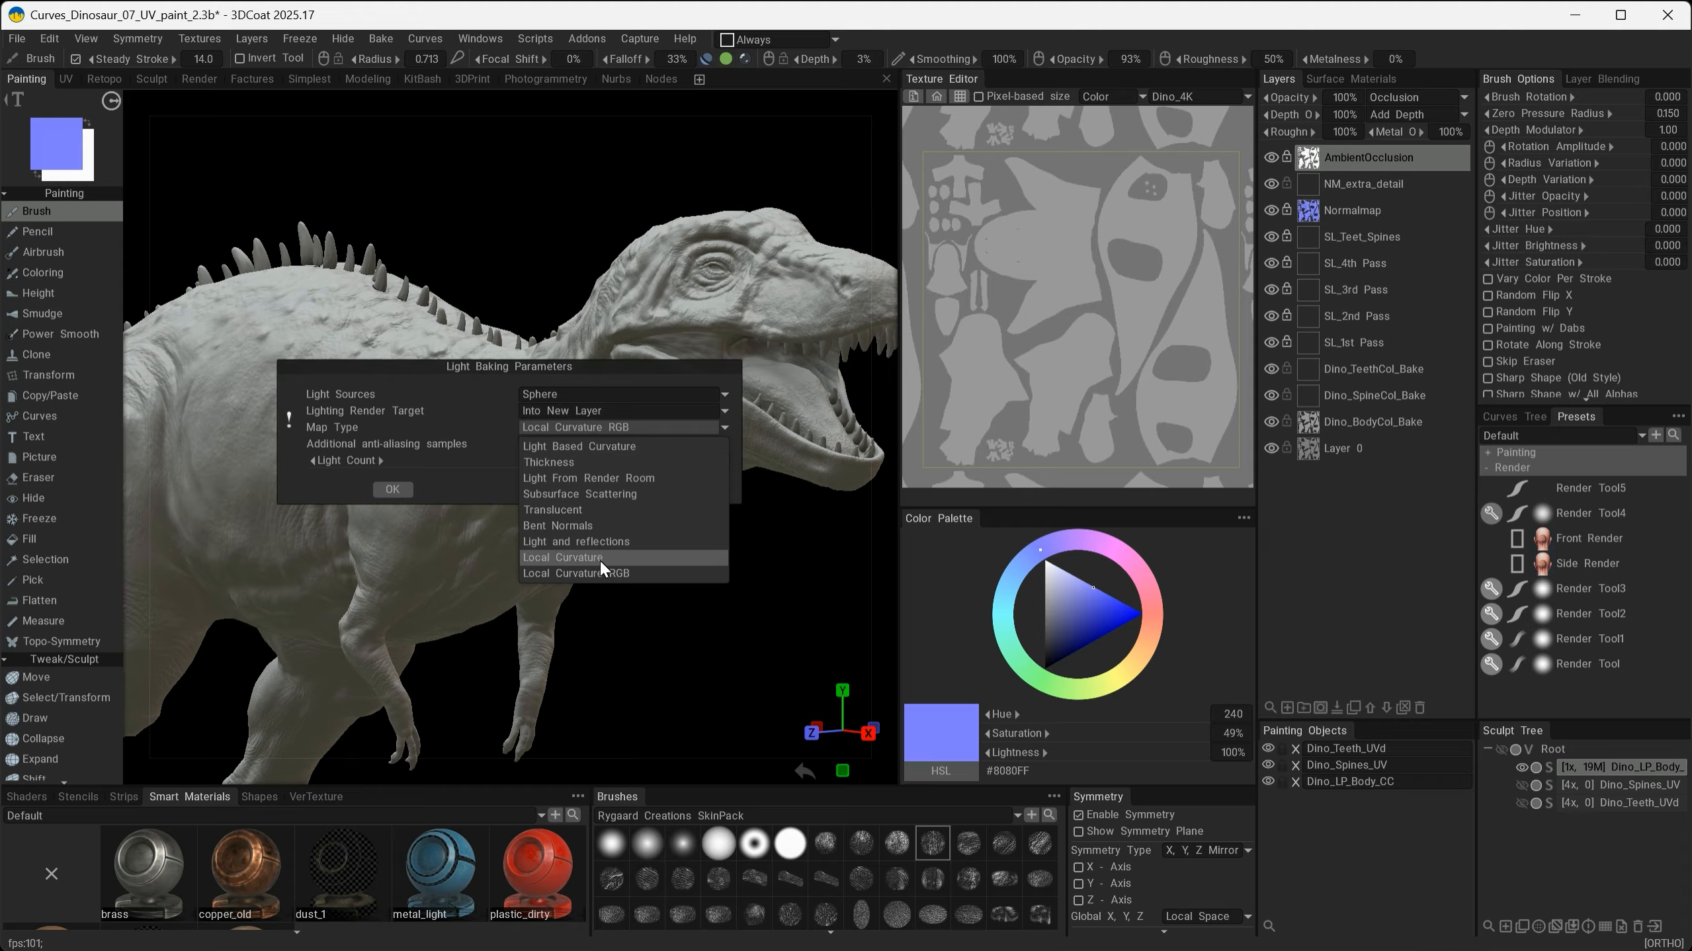
left_click(567, 558)
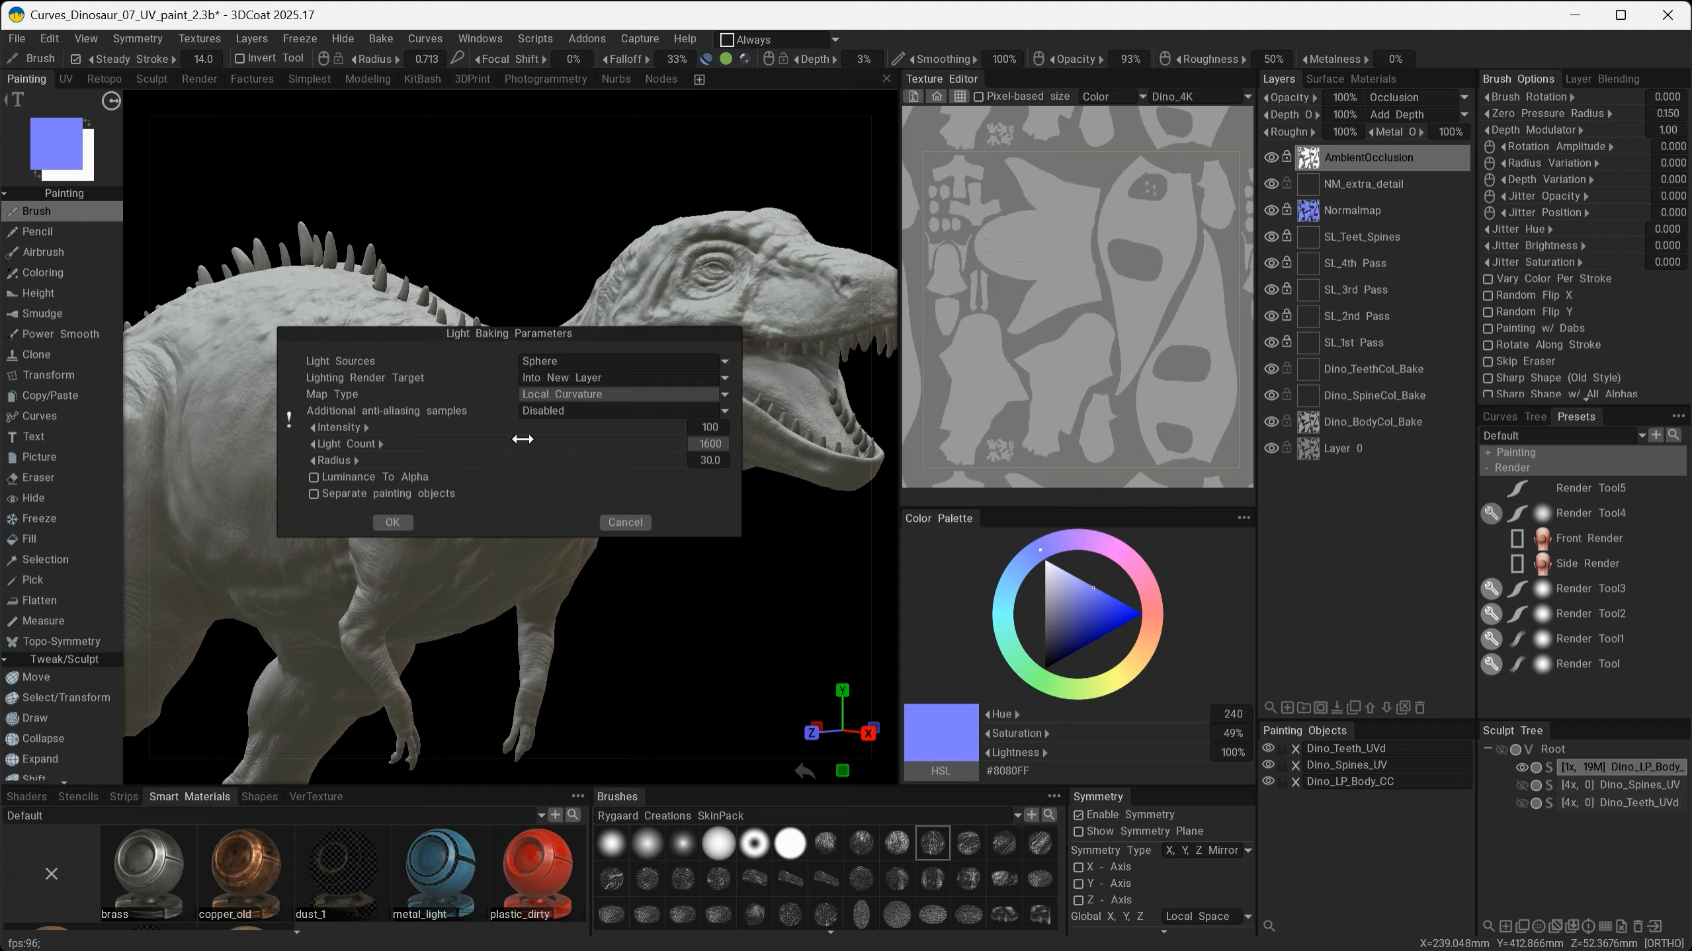
left_click(392, 522)
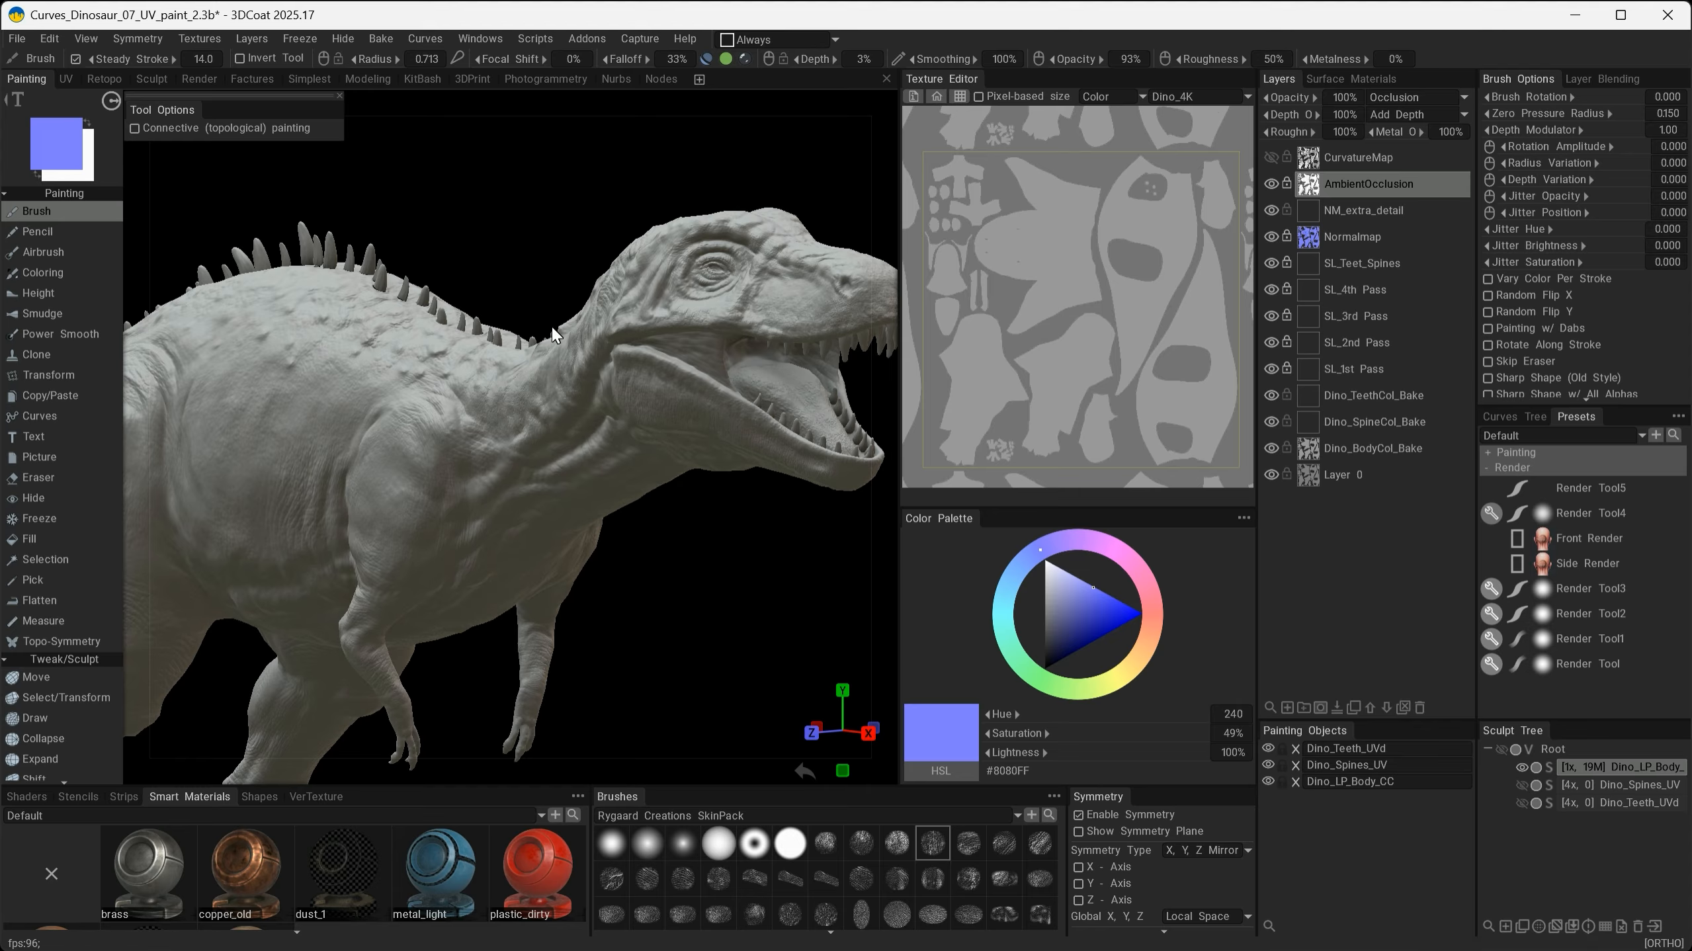
- Show the CurvatureMap layer and examine the curvature shading across the neck and shoulder
left_click_drag(675, 430, 546, 408, "alt")
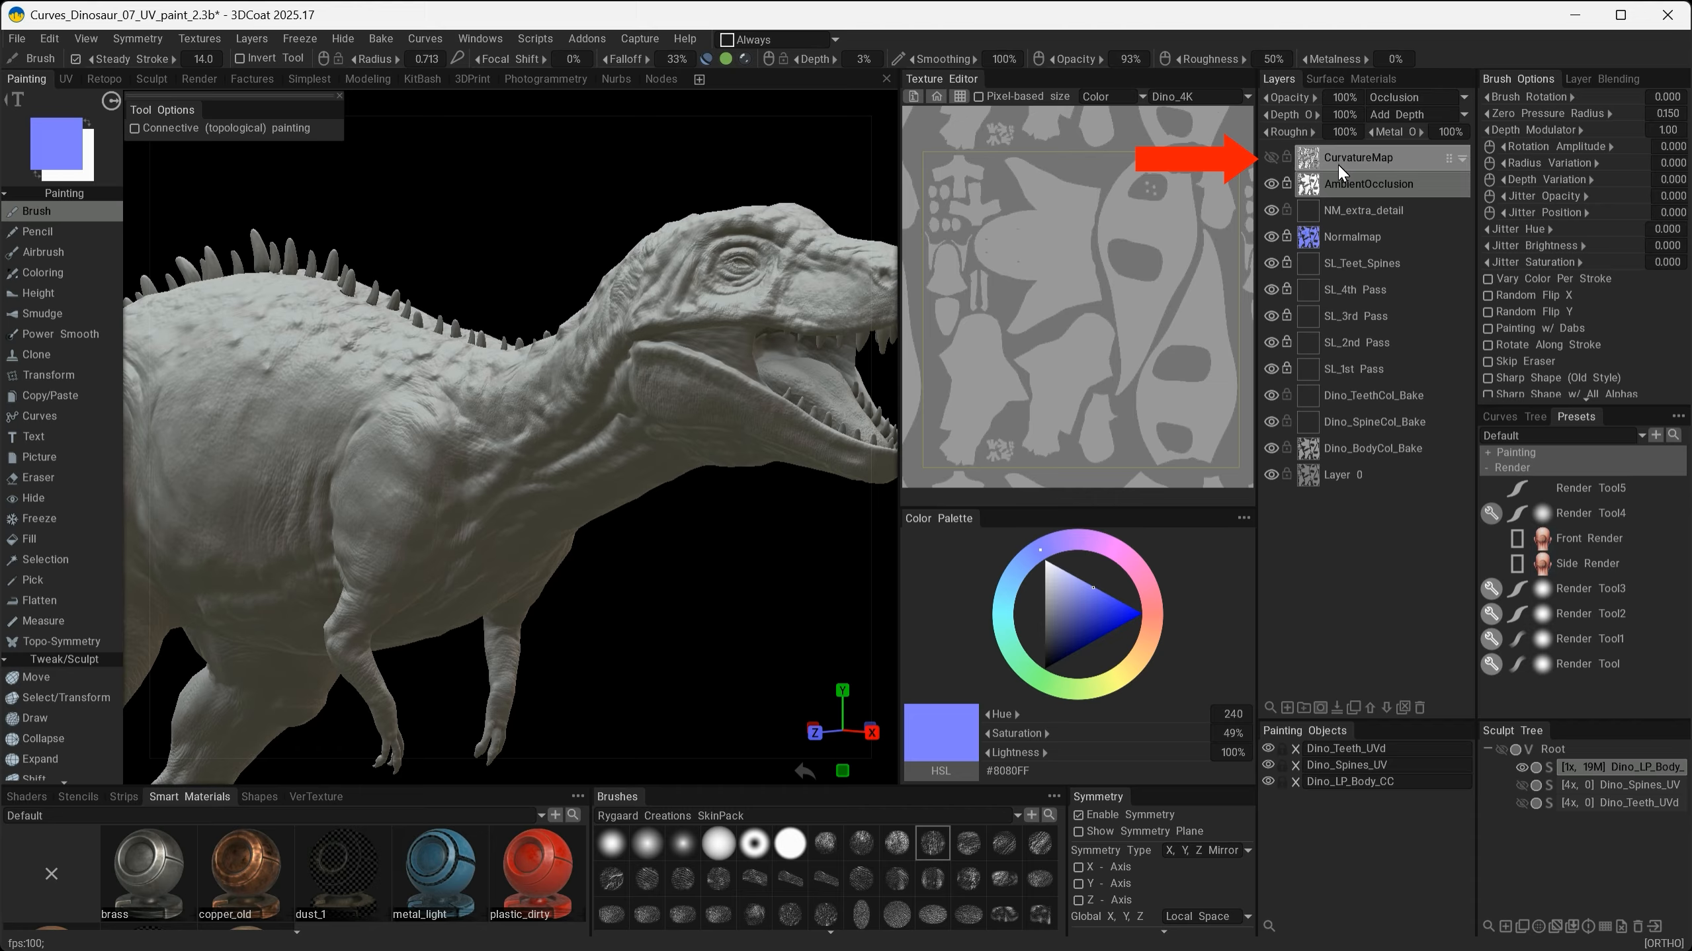
left_click(1271, 158)
mouse_move(526, 537)
left_mouse_down("alt")
mouse_move(634, 555)
mouse_move(557, 547)
left_mouse_up("alt")
right_click_drag(651, 574, 658, 512, "alt")
mouse_move(658, 512)
left_mouse_down("alt")
mouse_move(700, 541)
mouse_move(666, 518)
left_mouse_up("alt")
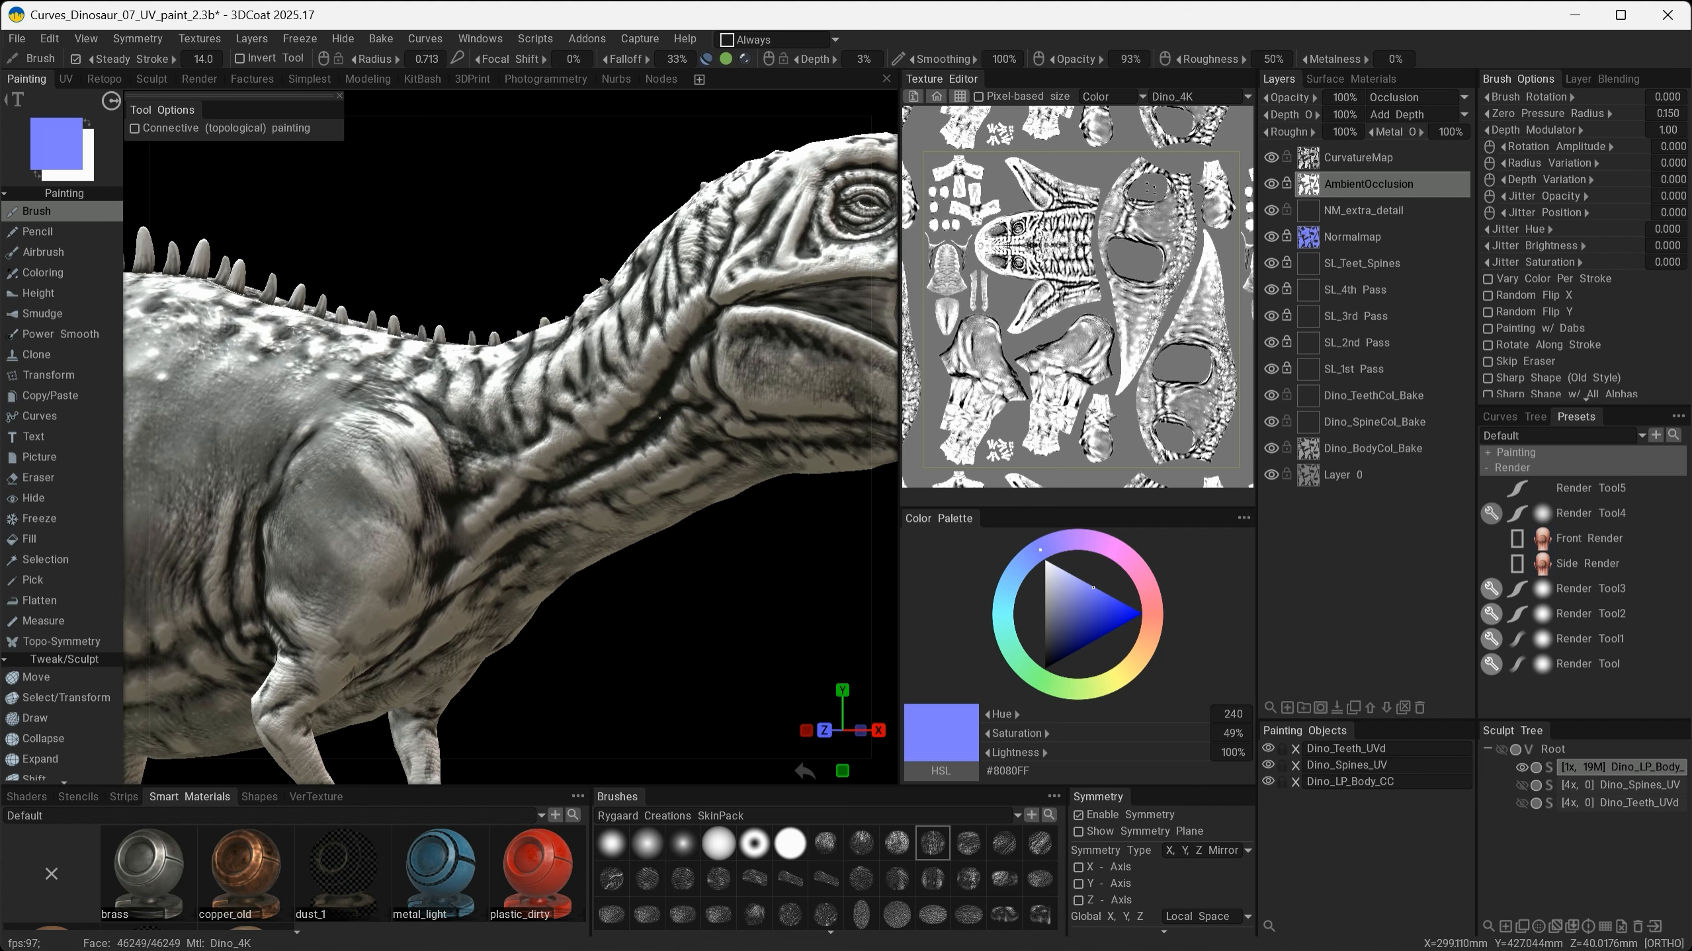
mouse_move(603, 430)
left_mouse_down("alt")
mouse_move(578, 466)
mouse_move(497, 475)
mouse_move(524, 401)
left_mouse_up("alt")
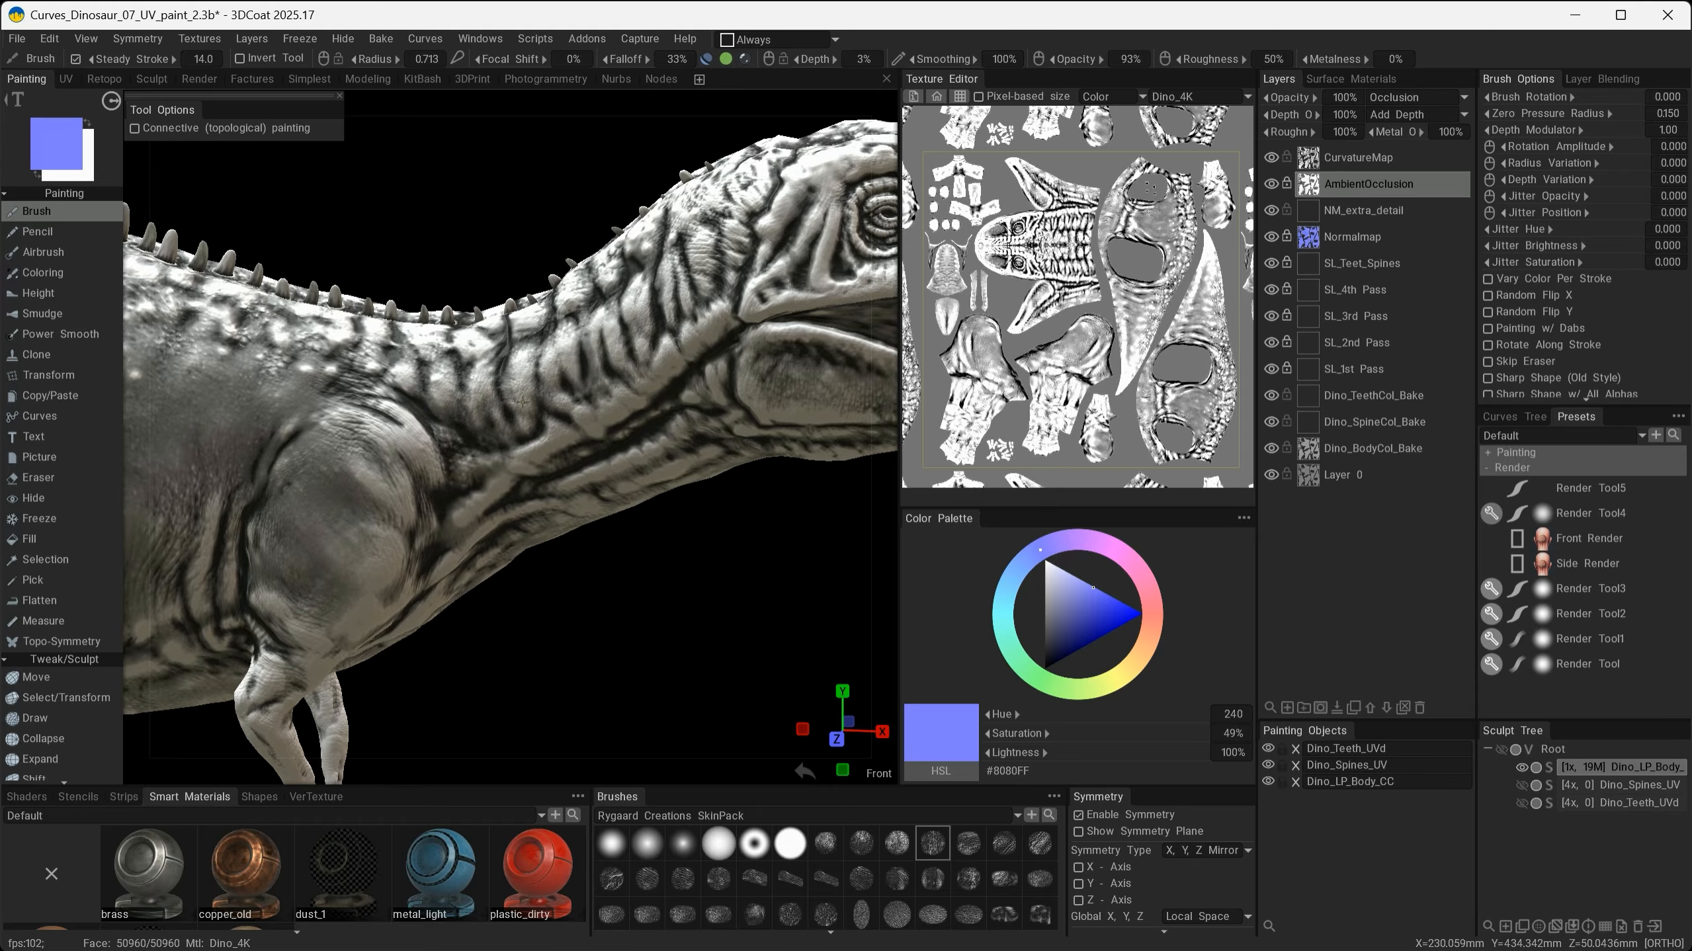
left_click_drag(523, 402, 772, 479, "alt")
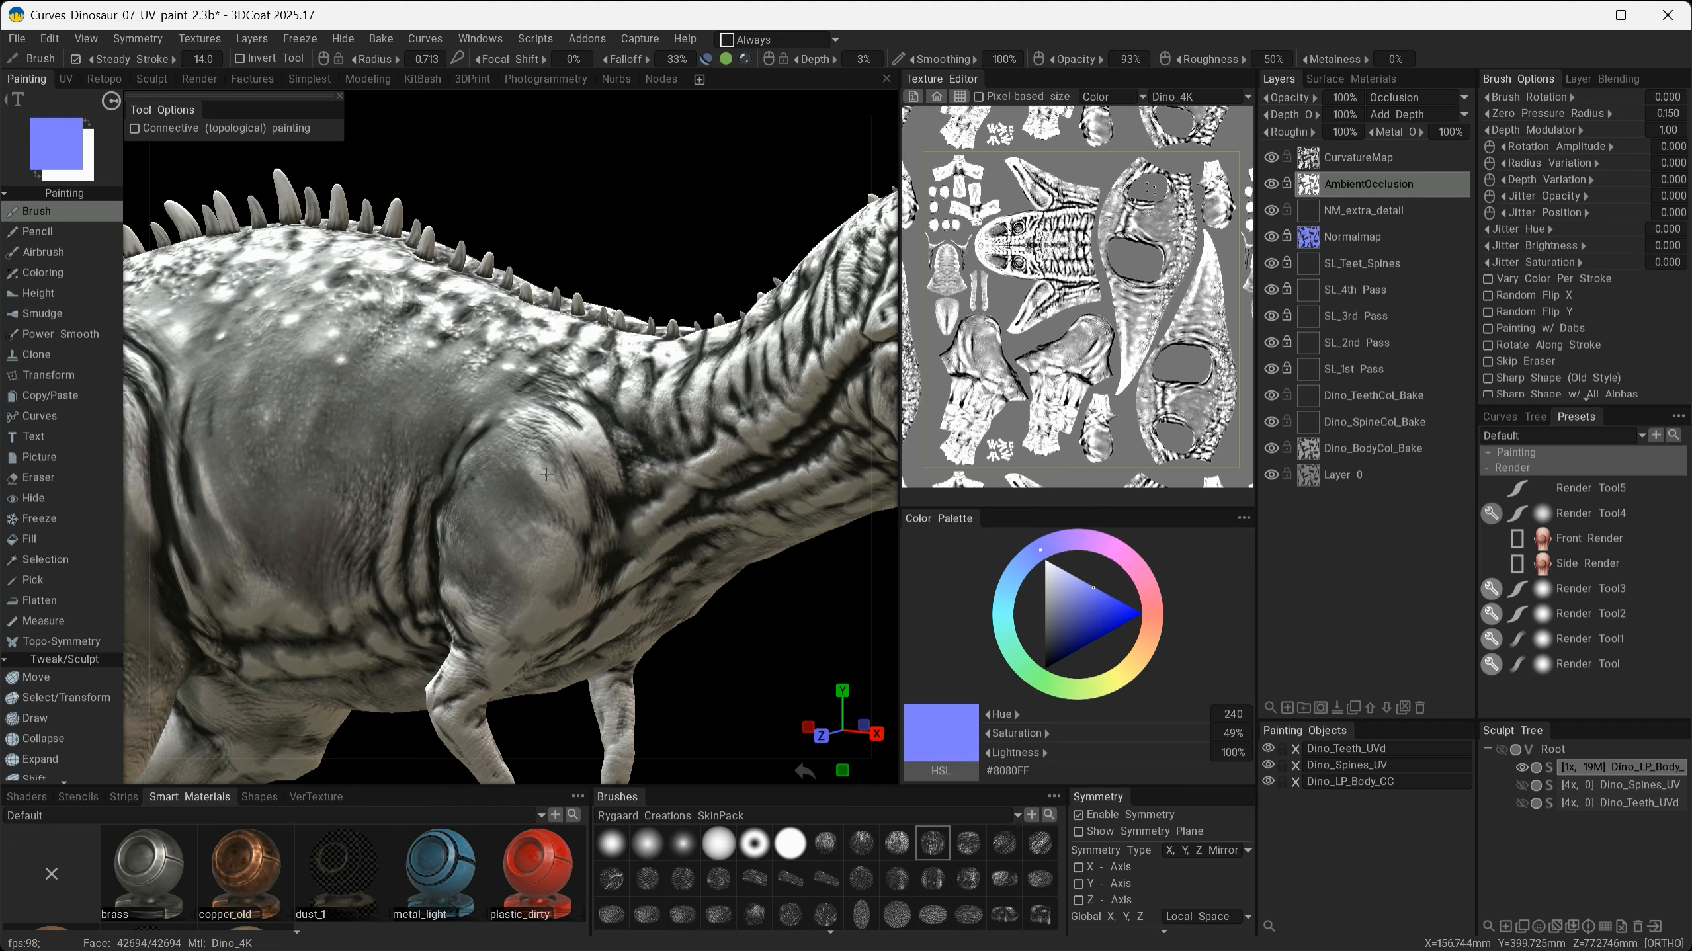
left_click_drag(562, 517, 280, 699, "alt")
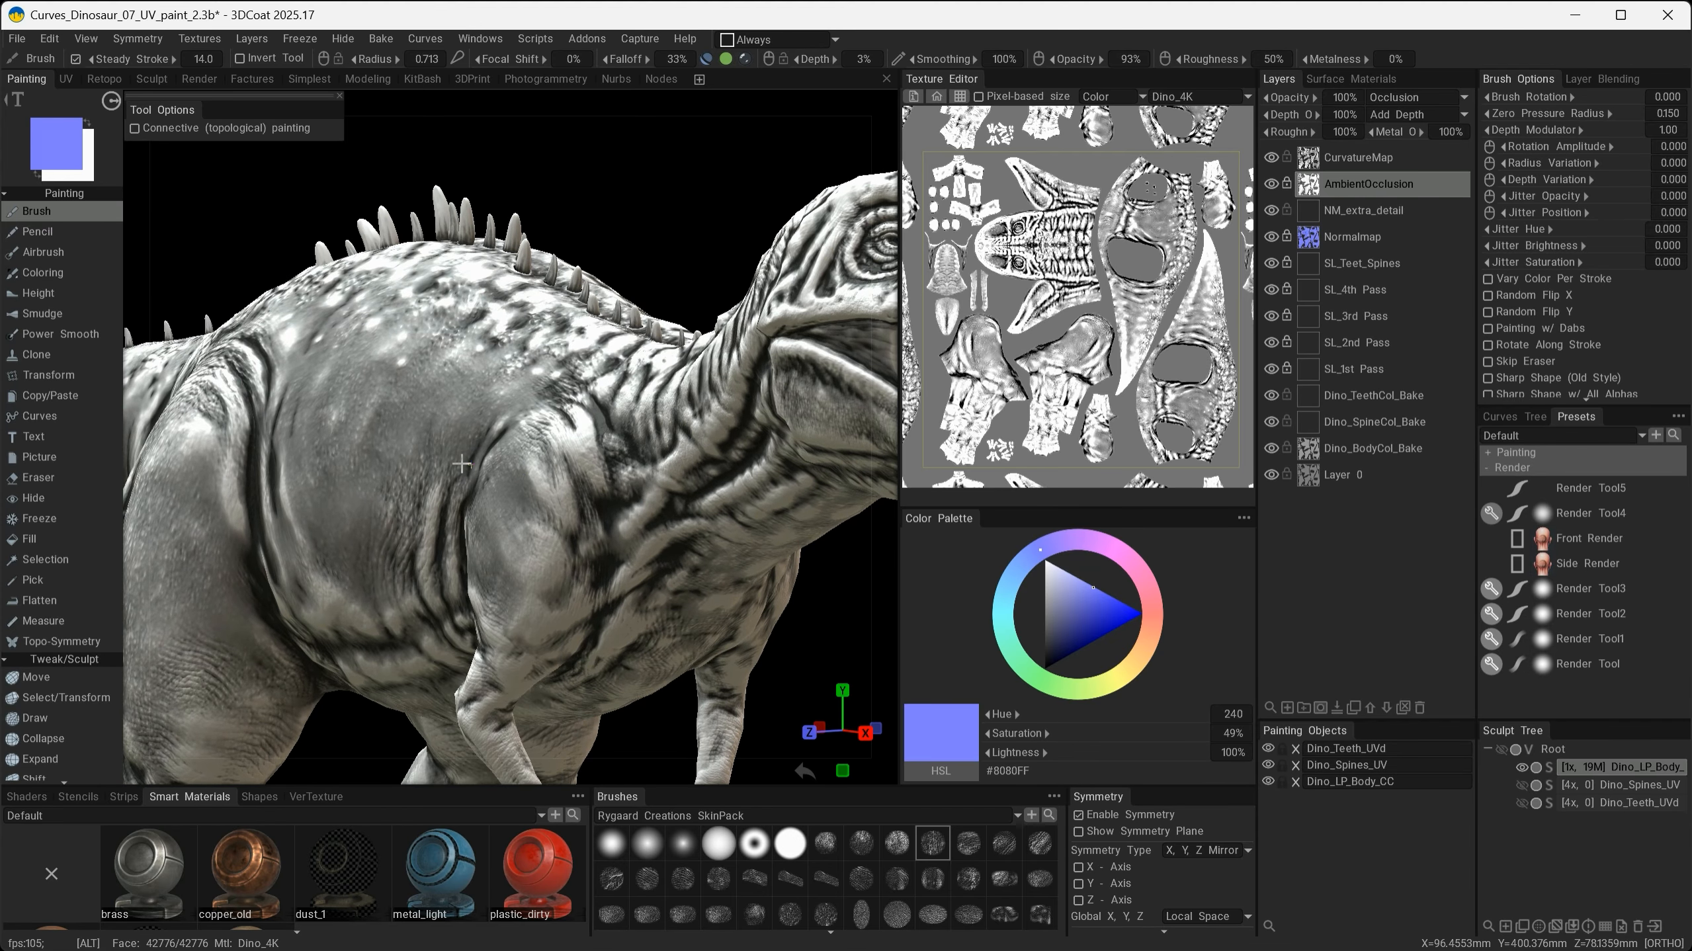
left_click_drag(450, 455, 639, 420, "alt")
- Hide the AmbientOcclusion layer and set the CurvatureMap layer's opacity to 36%
left_click(1359, 157)
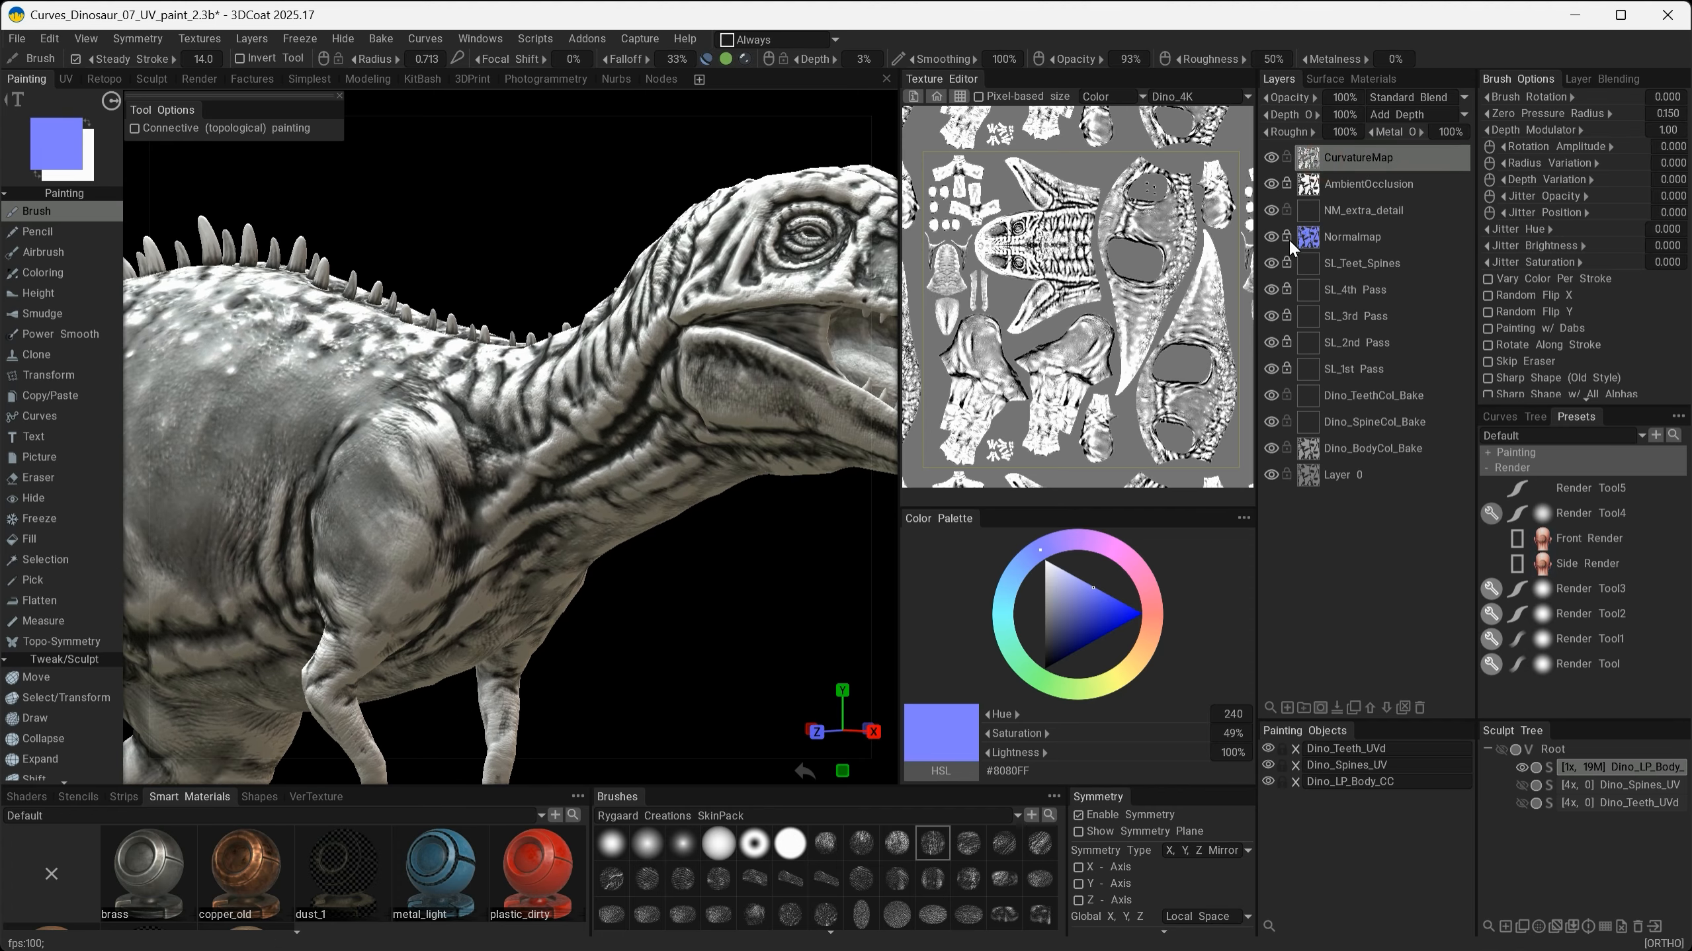
left_click(1271, 184)
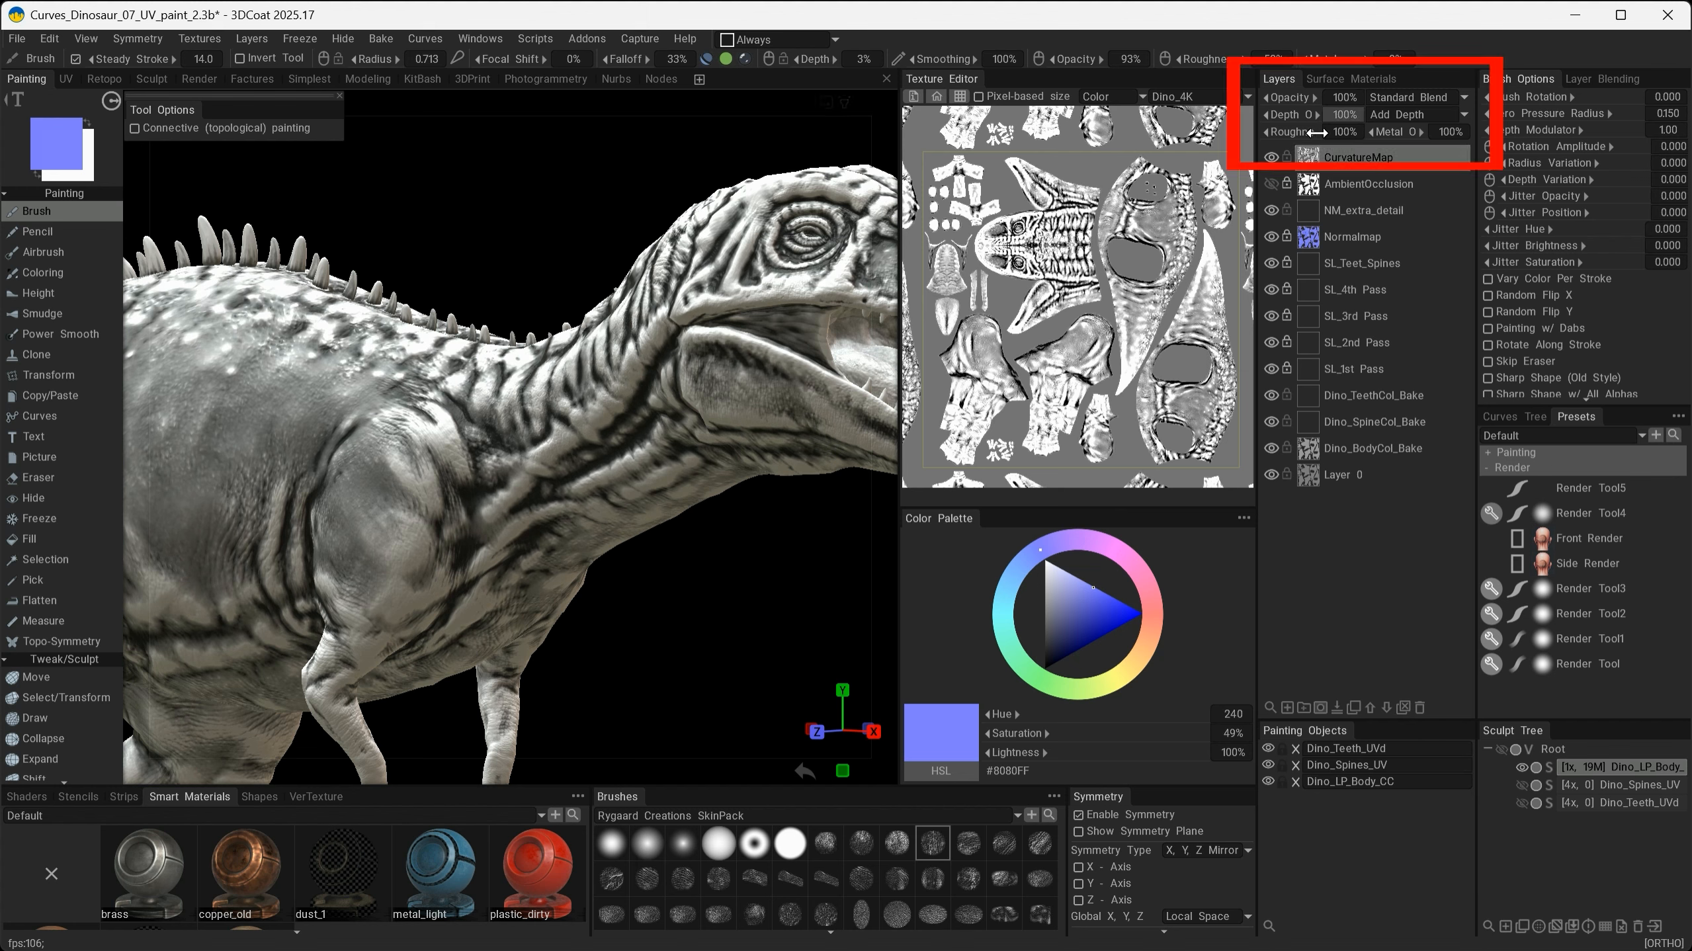
left_click_drag(1293, 98, 1210, 99)
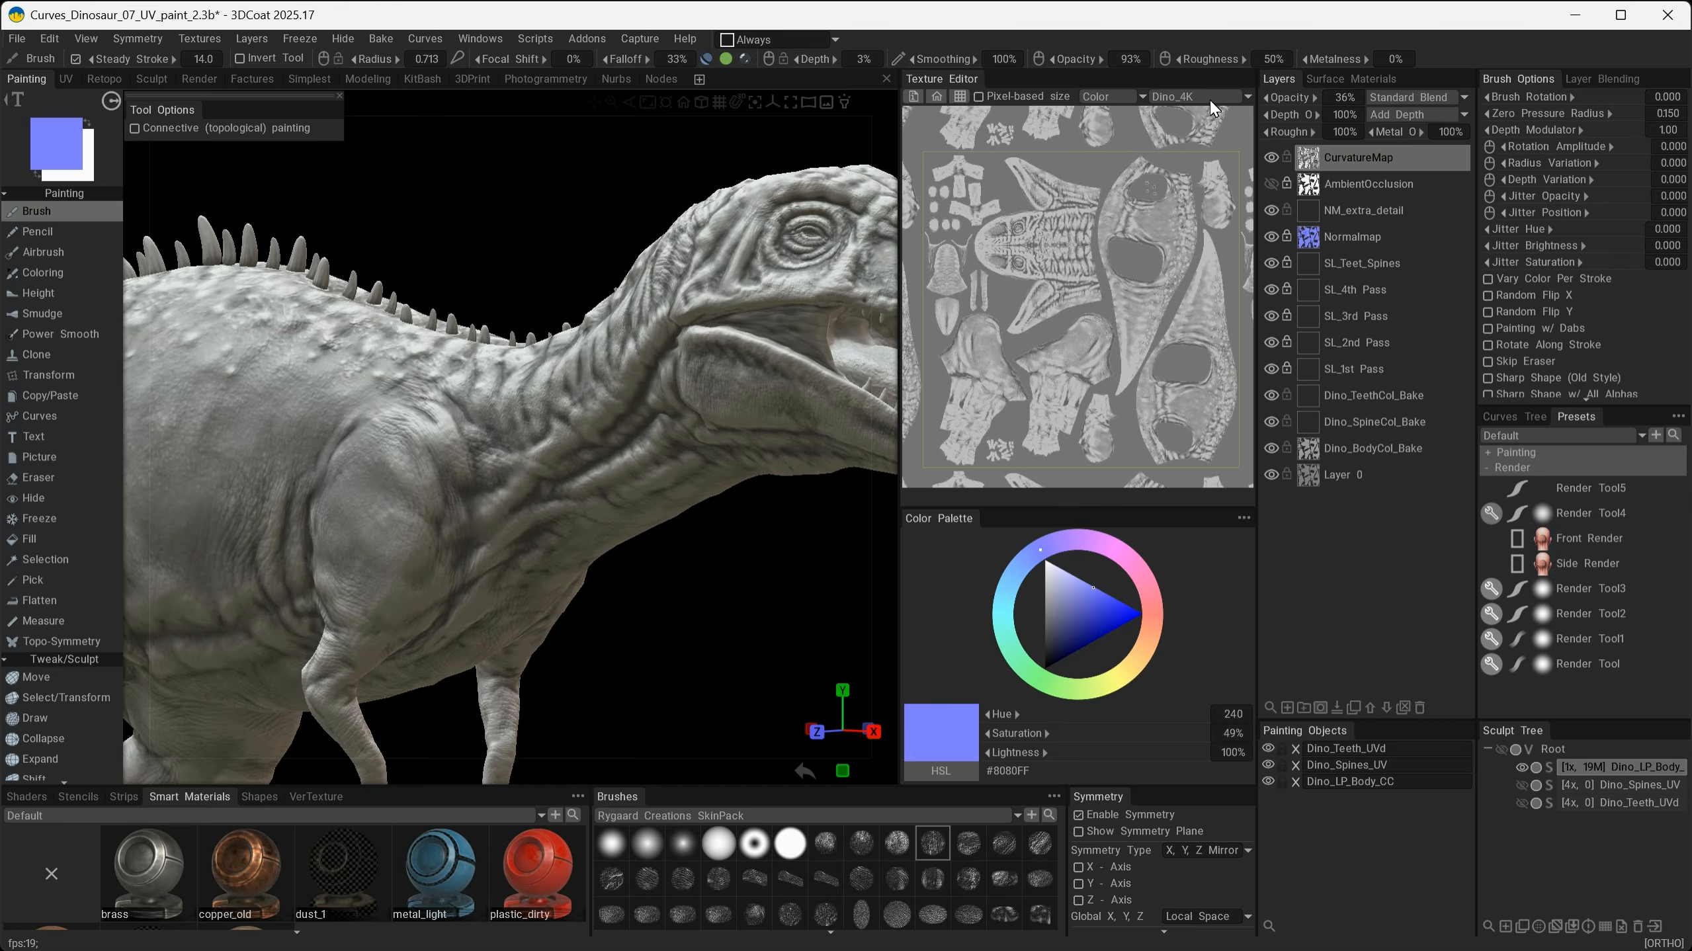
left_click_drag(573, 499, 642, 488, "alt")
right_click_drag(642, 488, 496, 499, "alt")
middle_click_drag(599, 498, 679, 457, "alt")
left_click_drag(679, 457, 562, 499, "alt")
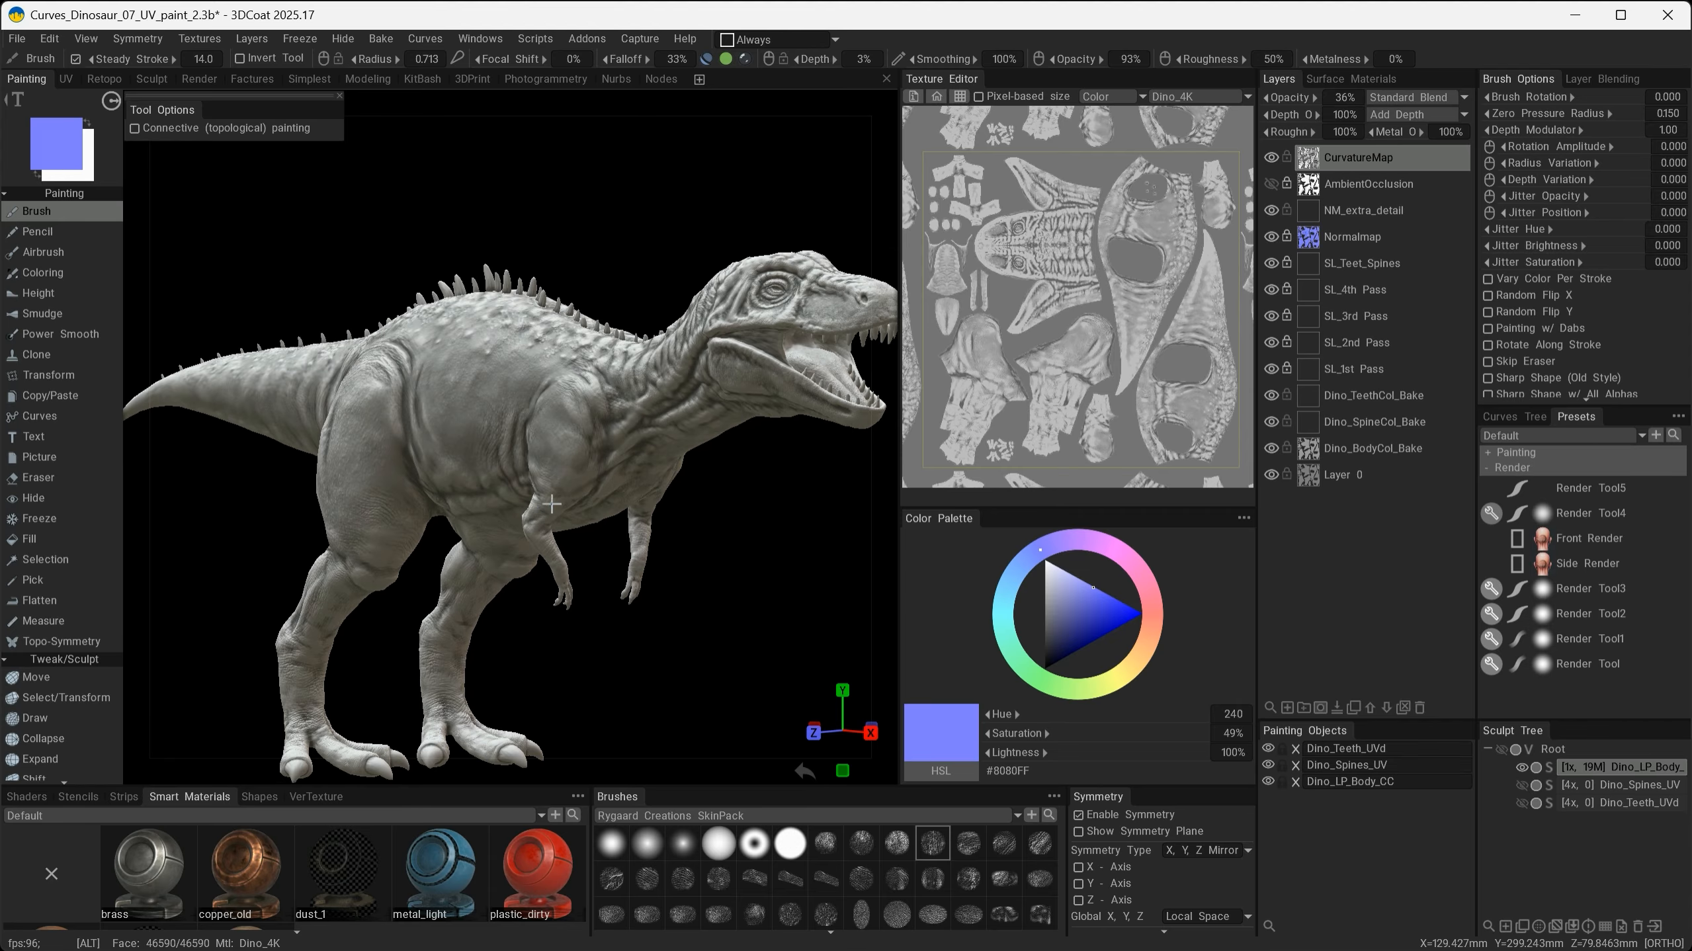
- Orbit around the head, eye, mouth and neck to examine the curvature shading on the model
right_click_drag(563, 507, 752, 527, "alt")
middle_click_drag(752, 527, 411, 586, "alt")
left_click_drag(412, 585, 293, 584, "alt")
middle_click_drag(293, 584, 450, 515, "alt")
right_click_drag(450, 515, 567, 519, "alt")
left_click_drag(566, 519, 697, 487, "alt")
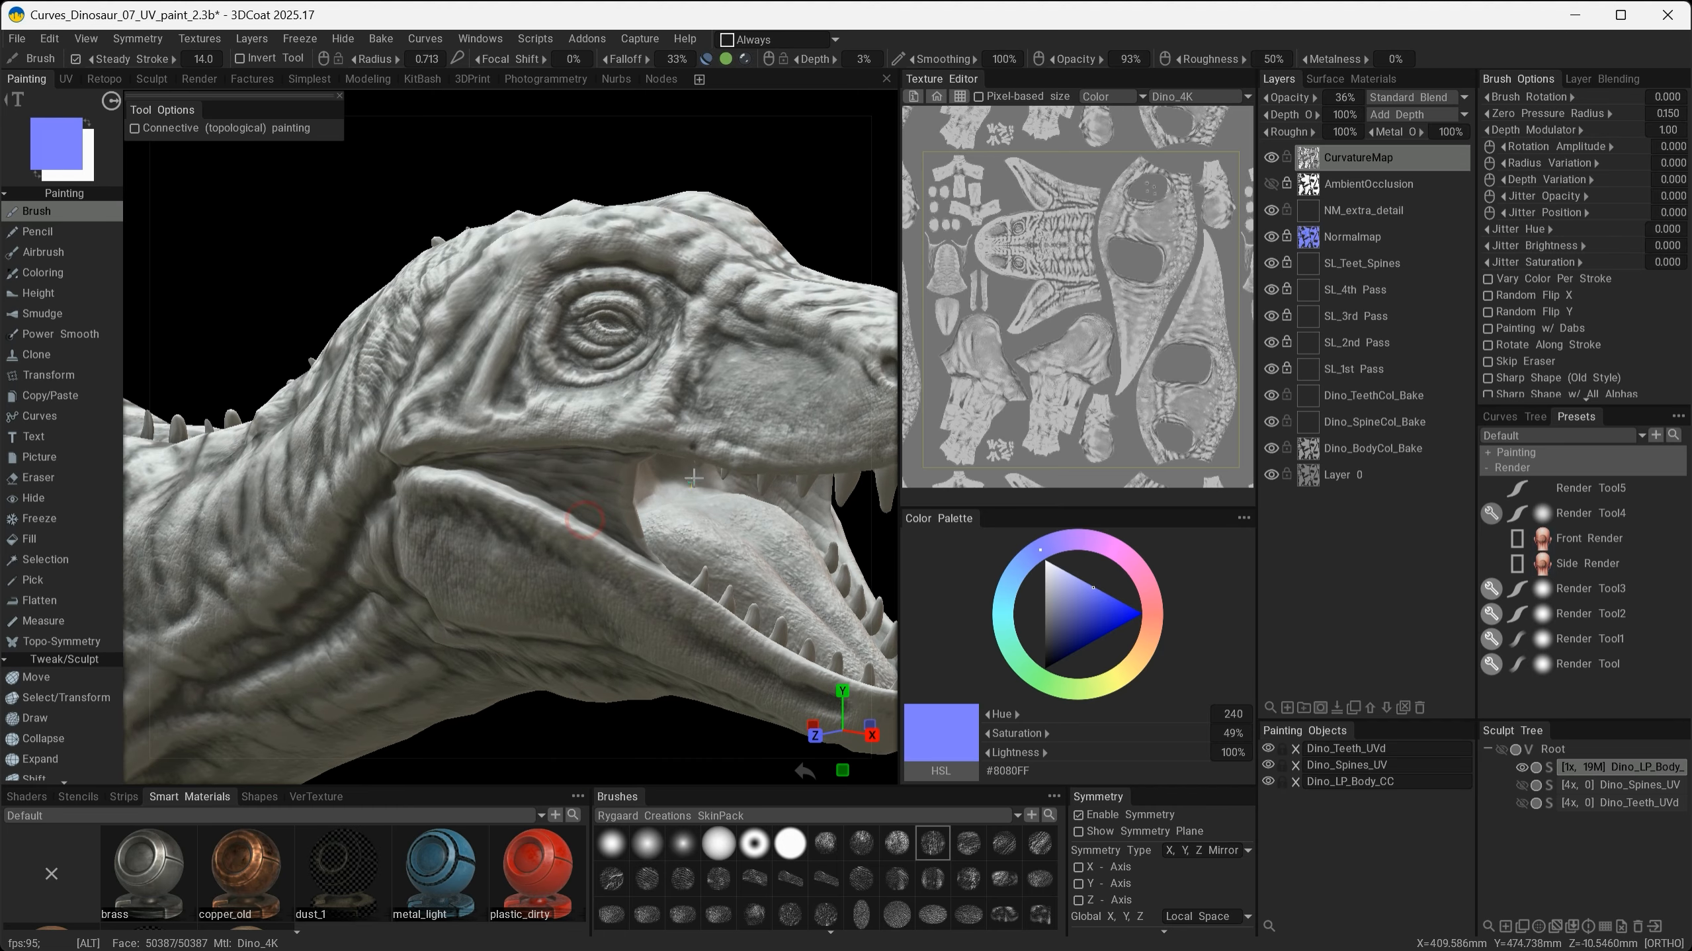
middle_click_drag(696, 486, 699, 581, "alt")
left_click_drag(699, 581, 658, 554, "alt")
right_click_drag(658, 554, 718, 500, "alt")
left_click_drag(718, 501, 543, 523, "alt")
middle_click_drag(639, 510, 556, 530, "alt")
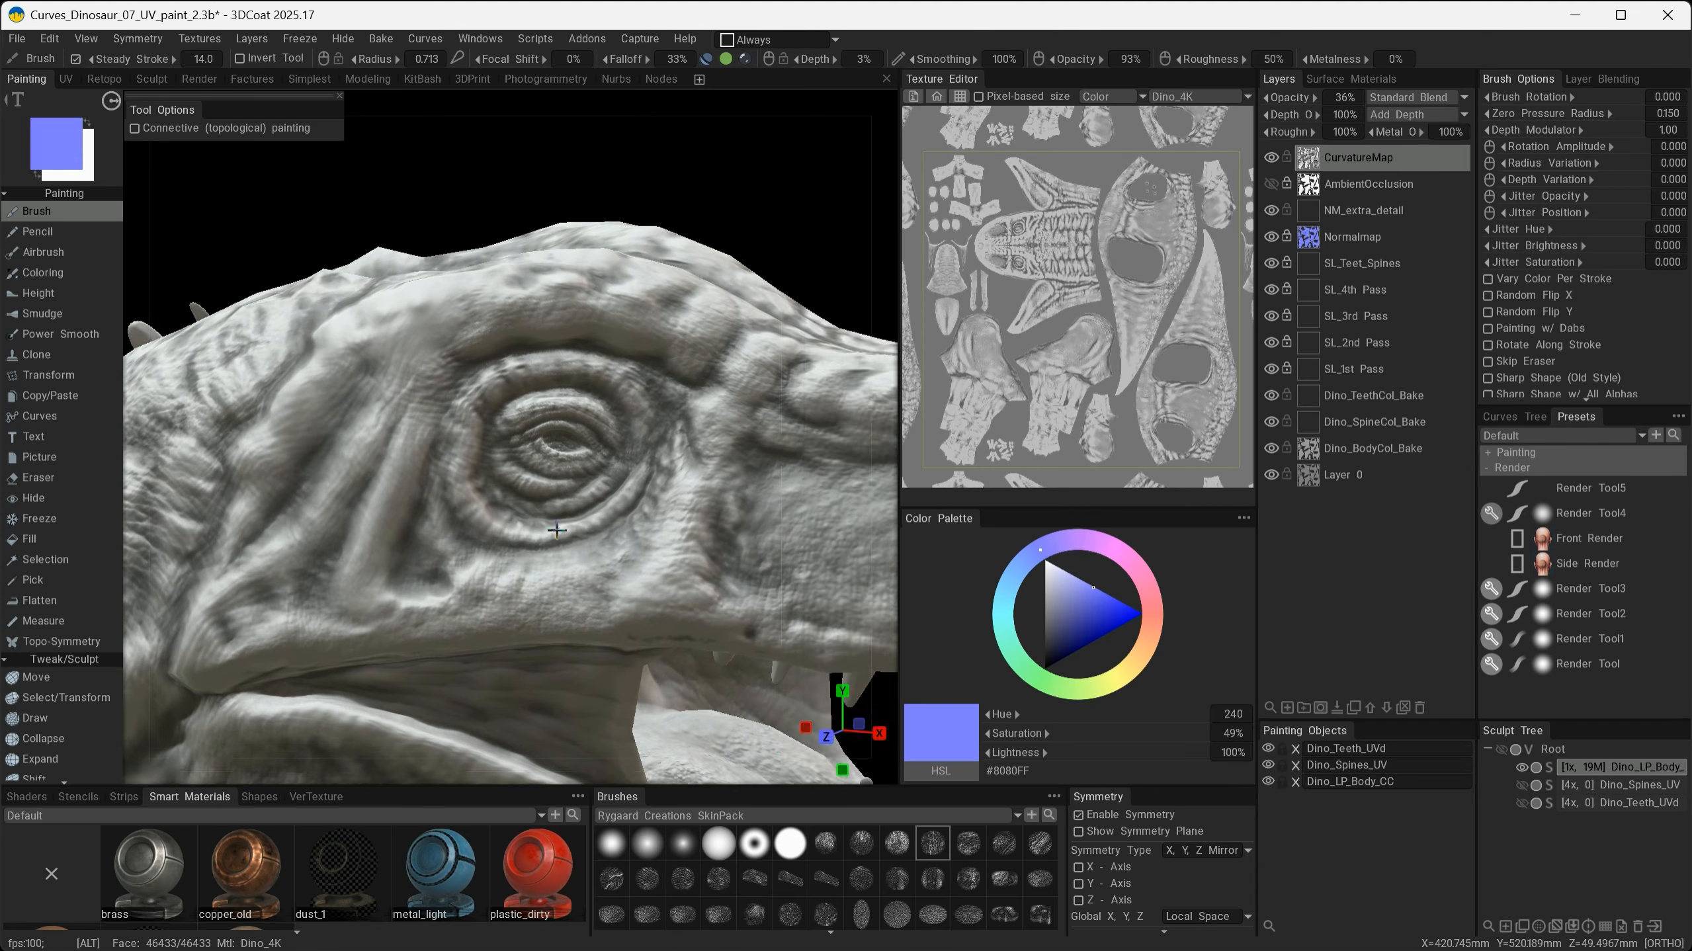
right_click_drag(557, 530, 506, 503, "alt")
middle_click_drag(506, 503, 727, 449, "alt")
left_click_drag(727, 448, 1327, 152, "alt")
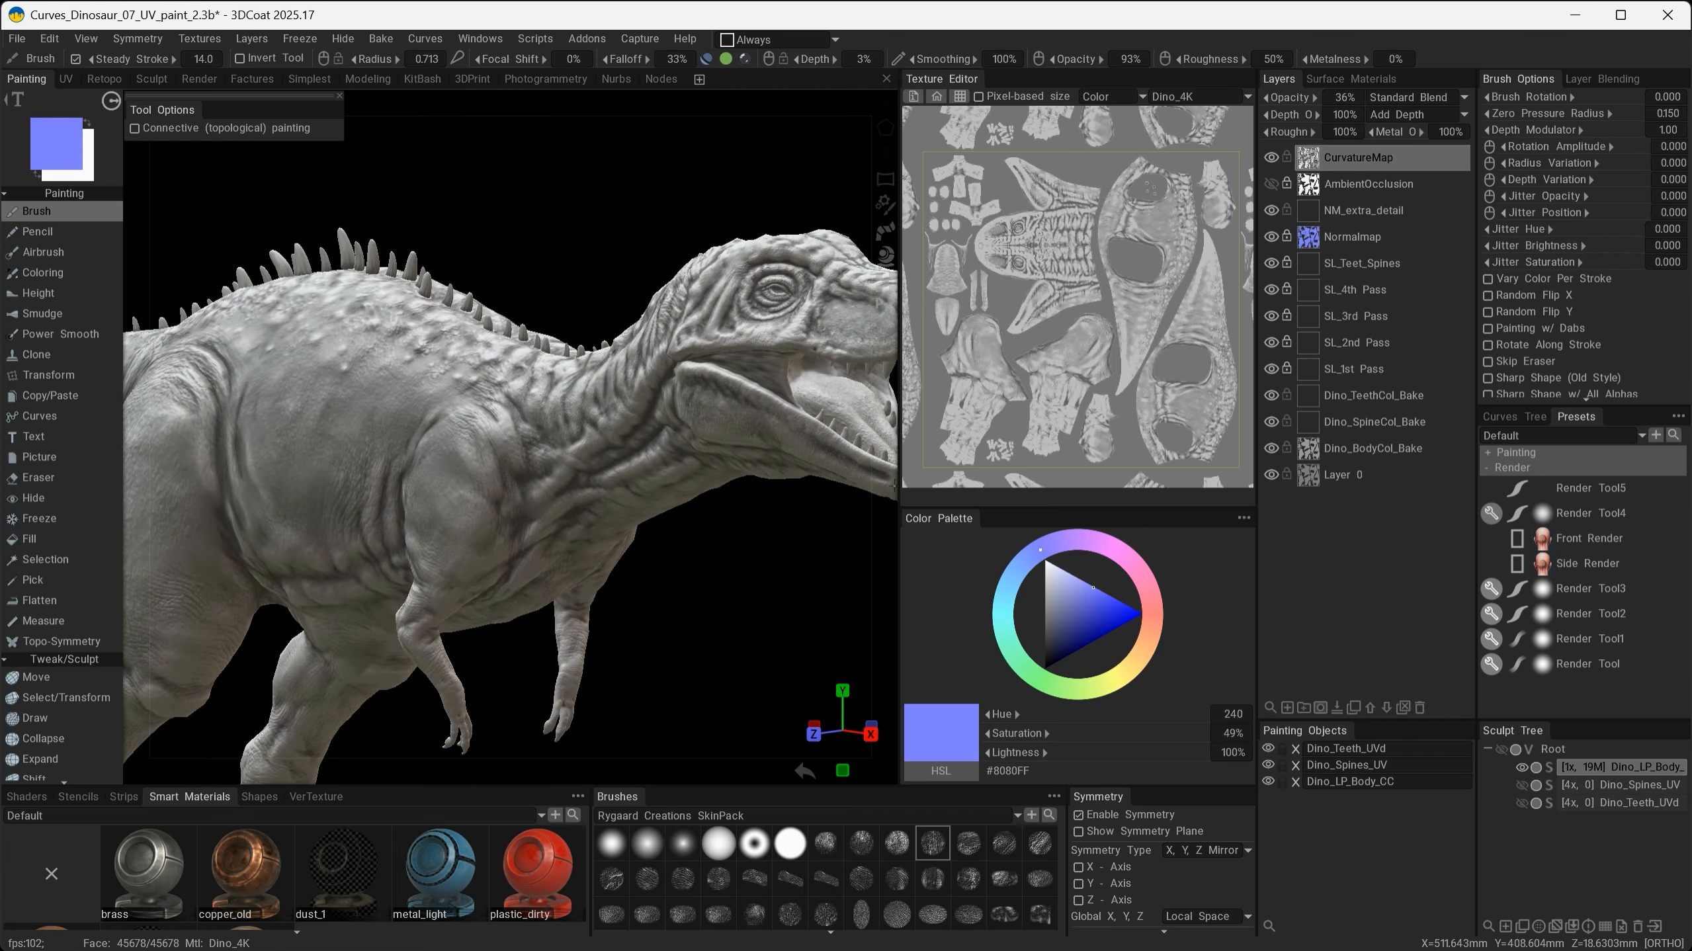
- Hide the CurvatureMap layer, then show and select the AmbientOcclusion layer
left_click(1271, 158)
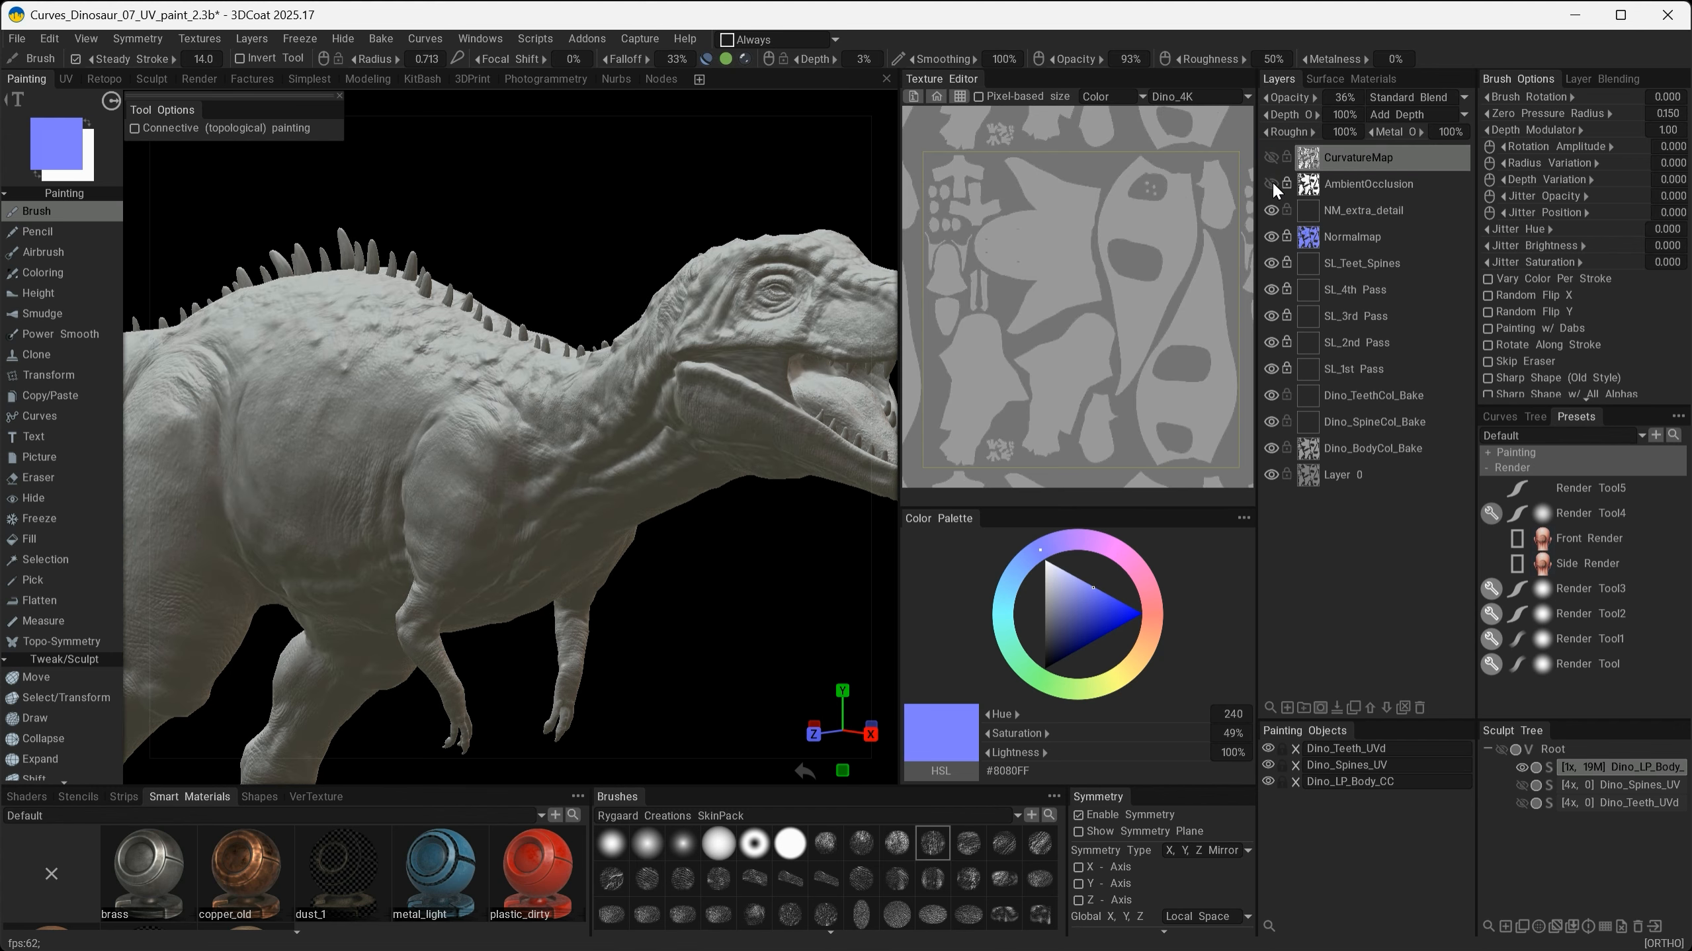
left_click(1271, 182)
left_click(1348, 184)
- Duplicate the AmbientOcclusion layer twice, stacking the two copies above the original
right_click_drag(722, 433, 767, 475, "alt")
left_click_drag(767, 475, 443, 600, "alt")
left_click_drag(679, 566, 555, 589, "alt")
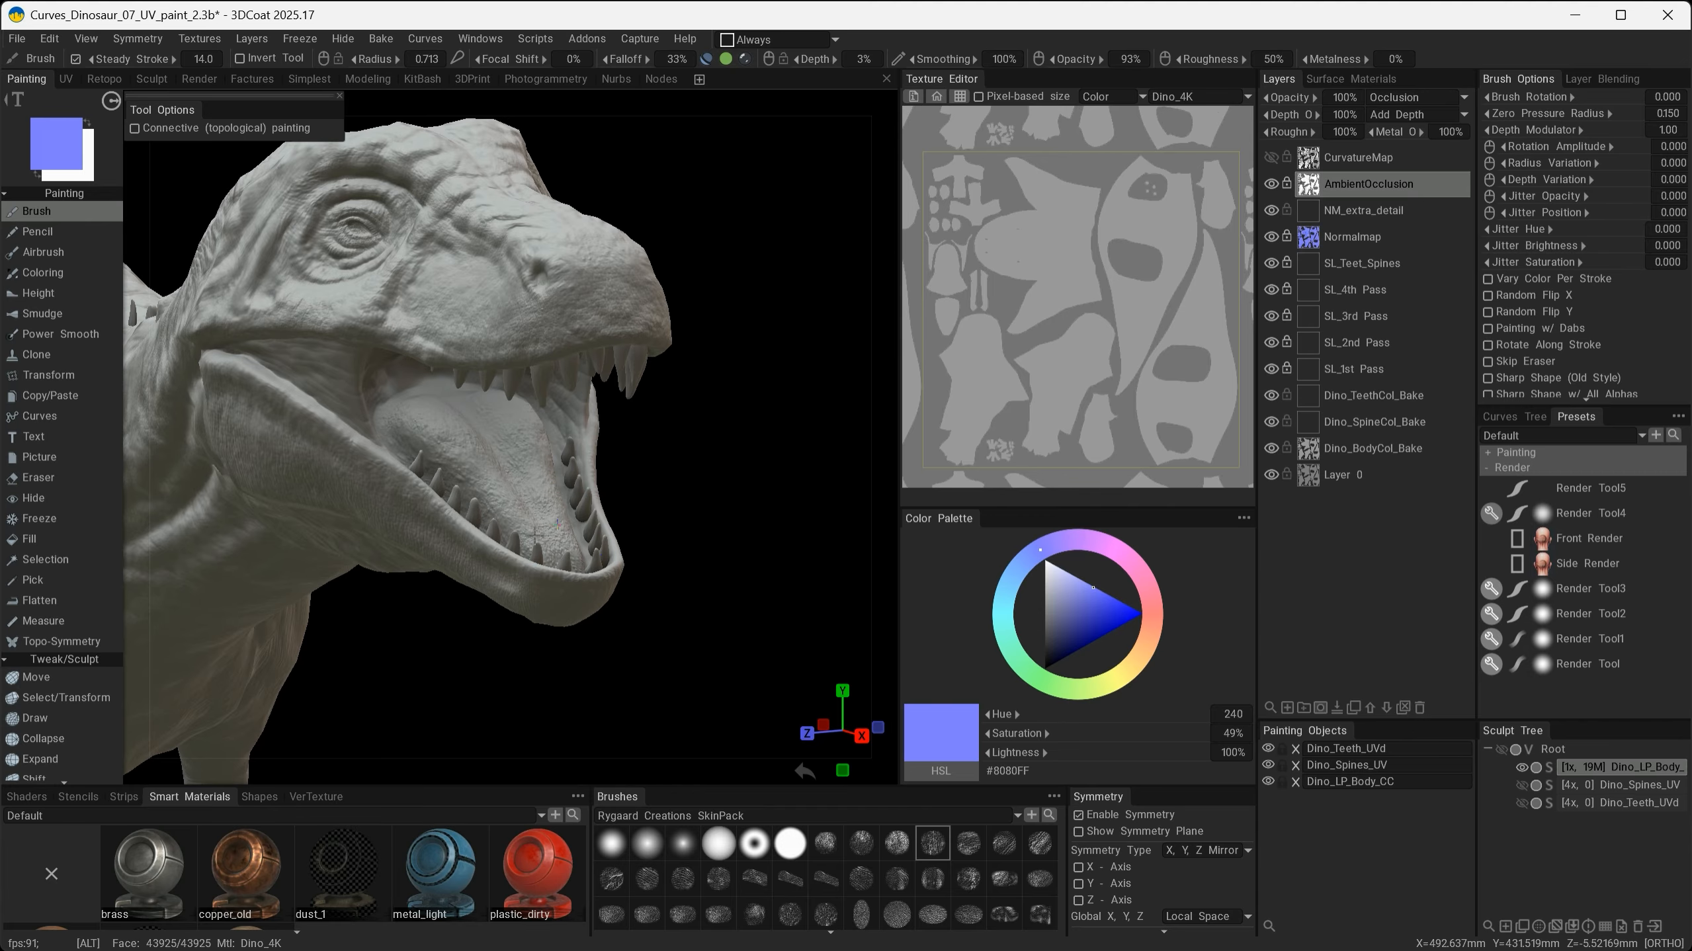
right_click_drag(531, 507, 607, 592, "alt")
mouse_move(612, 597)
left_mouse_down("alt")
mouse_move(730, 639)
mouse_move(620, 616)
left_mouse_up("alt")
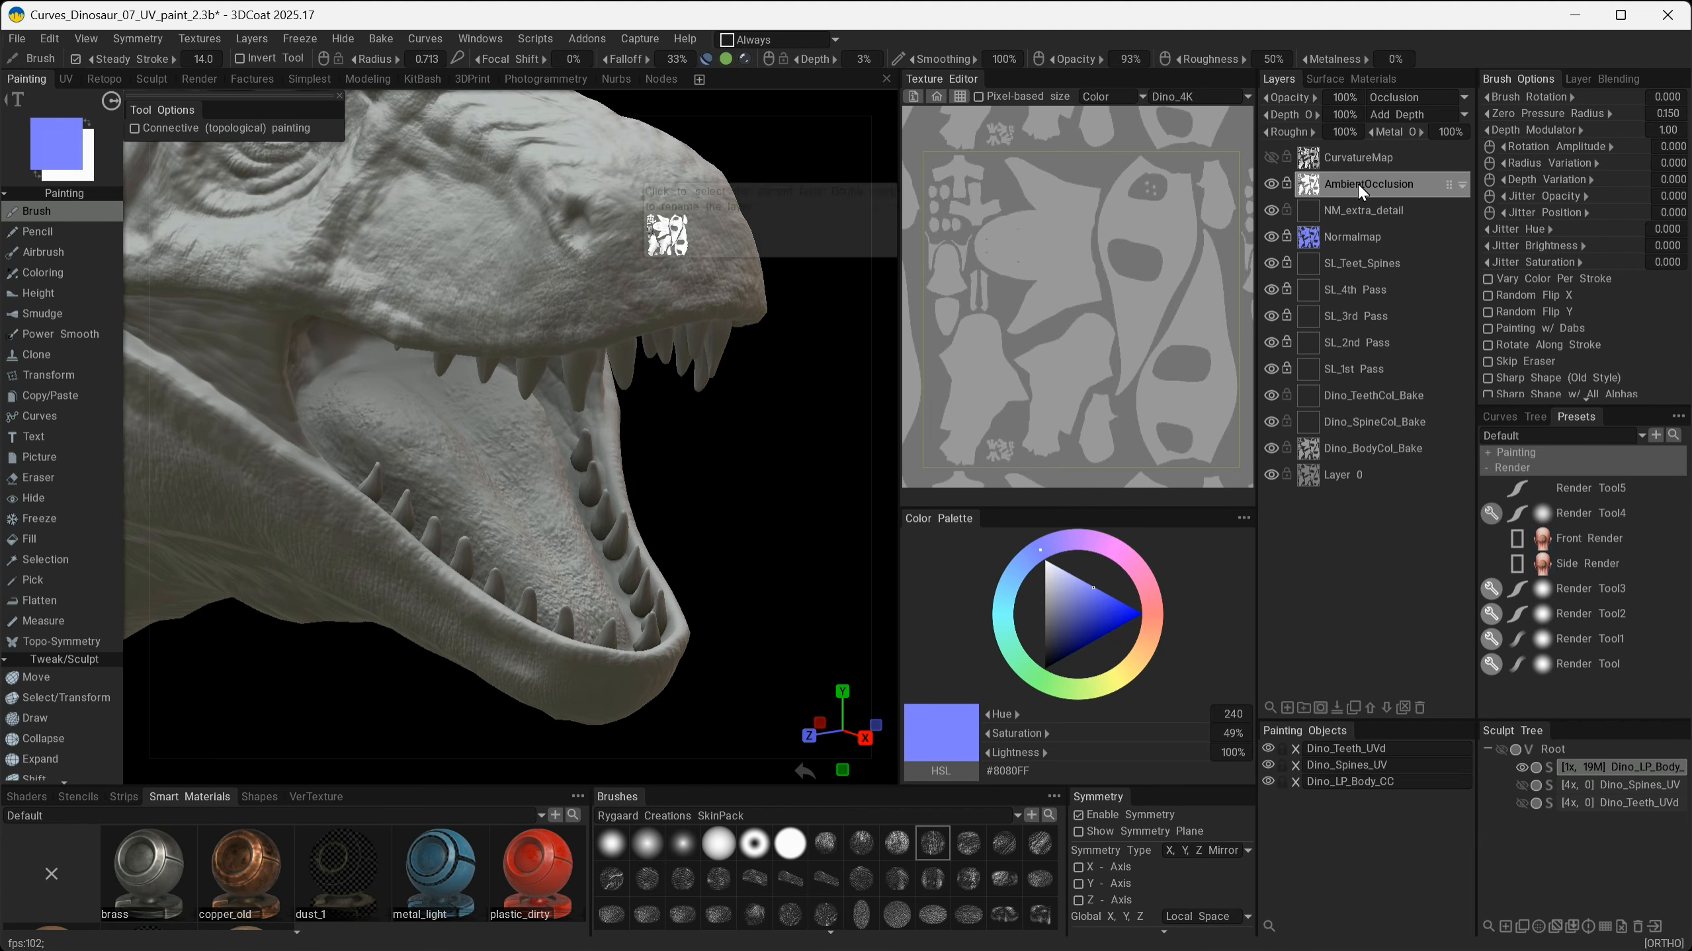
left_click(1353, 706)
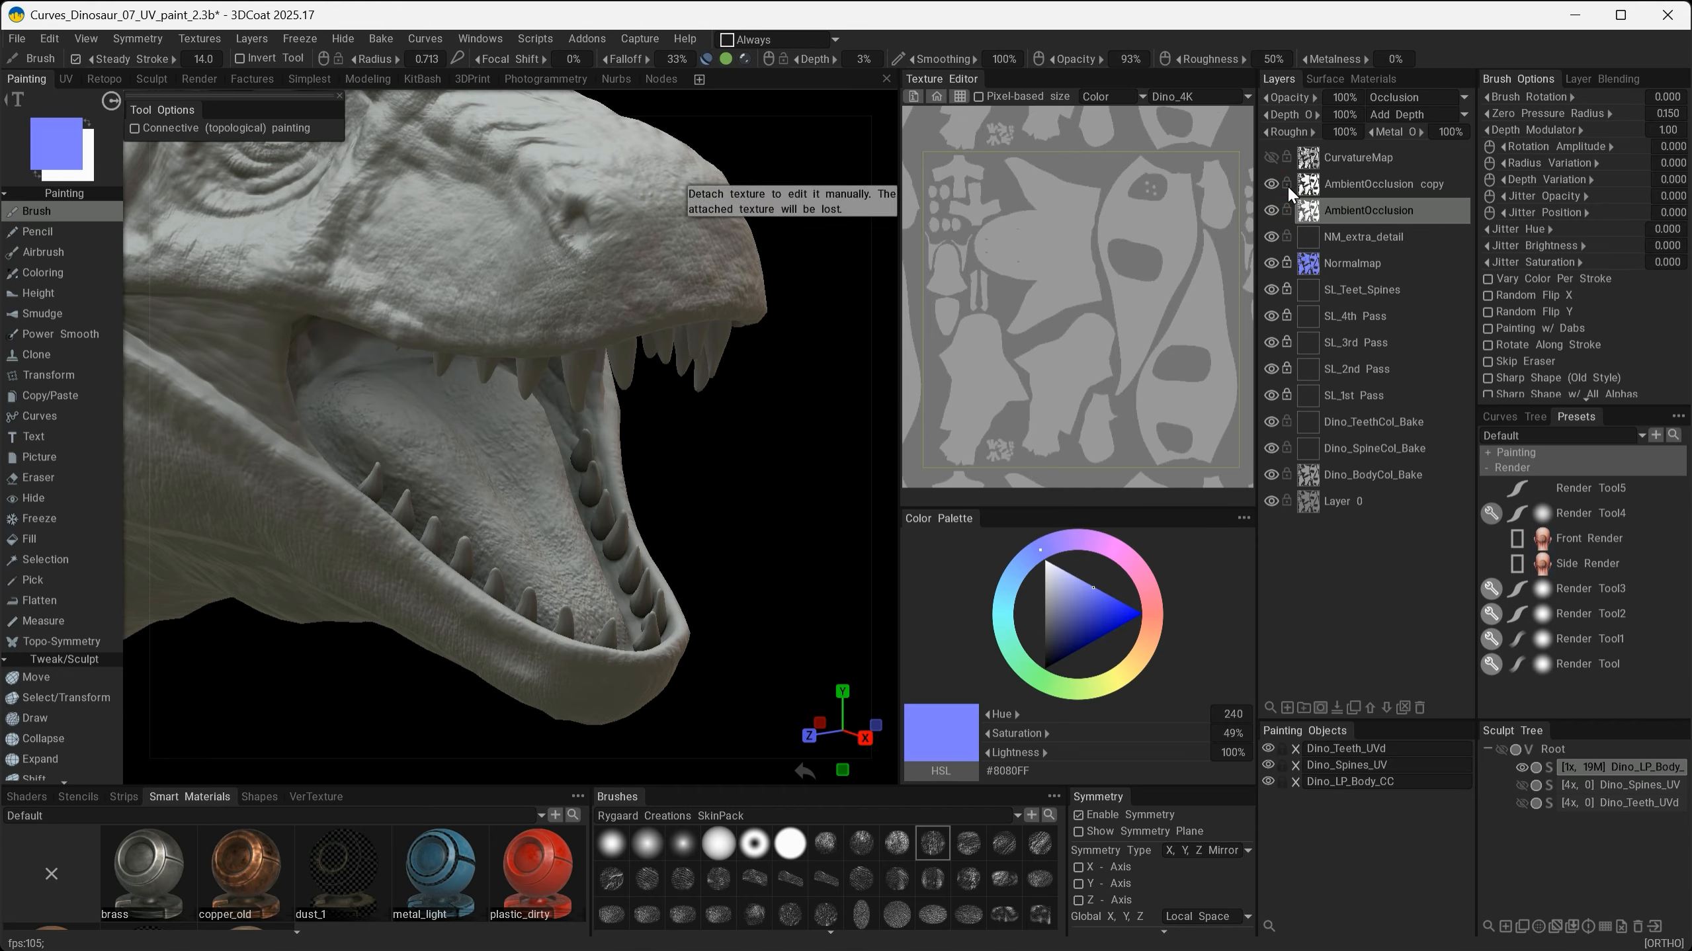
left_click(1335, 186)
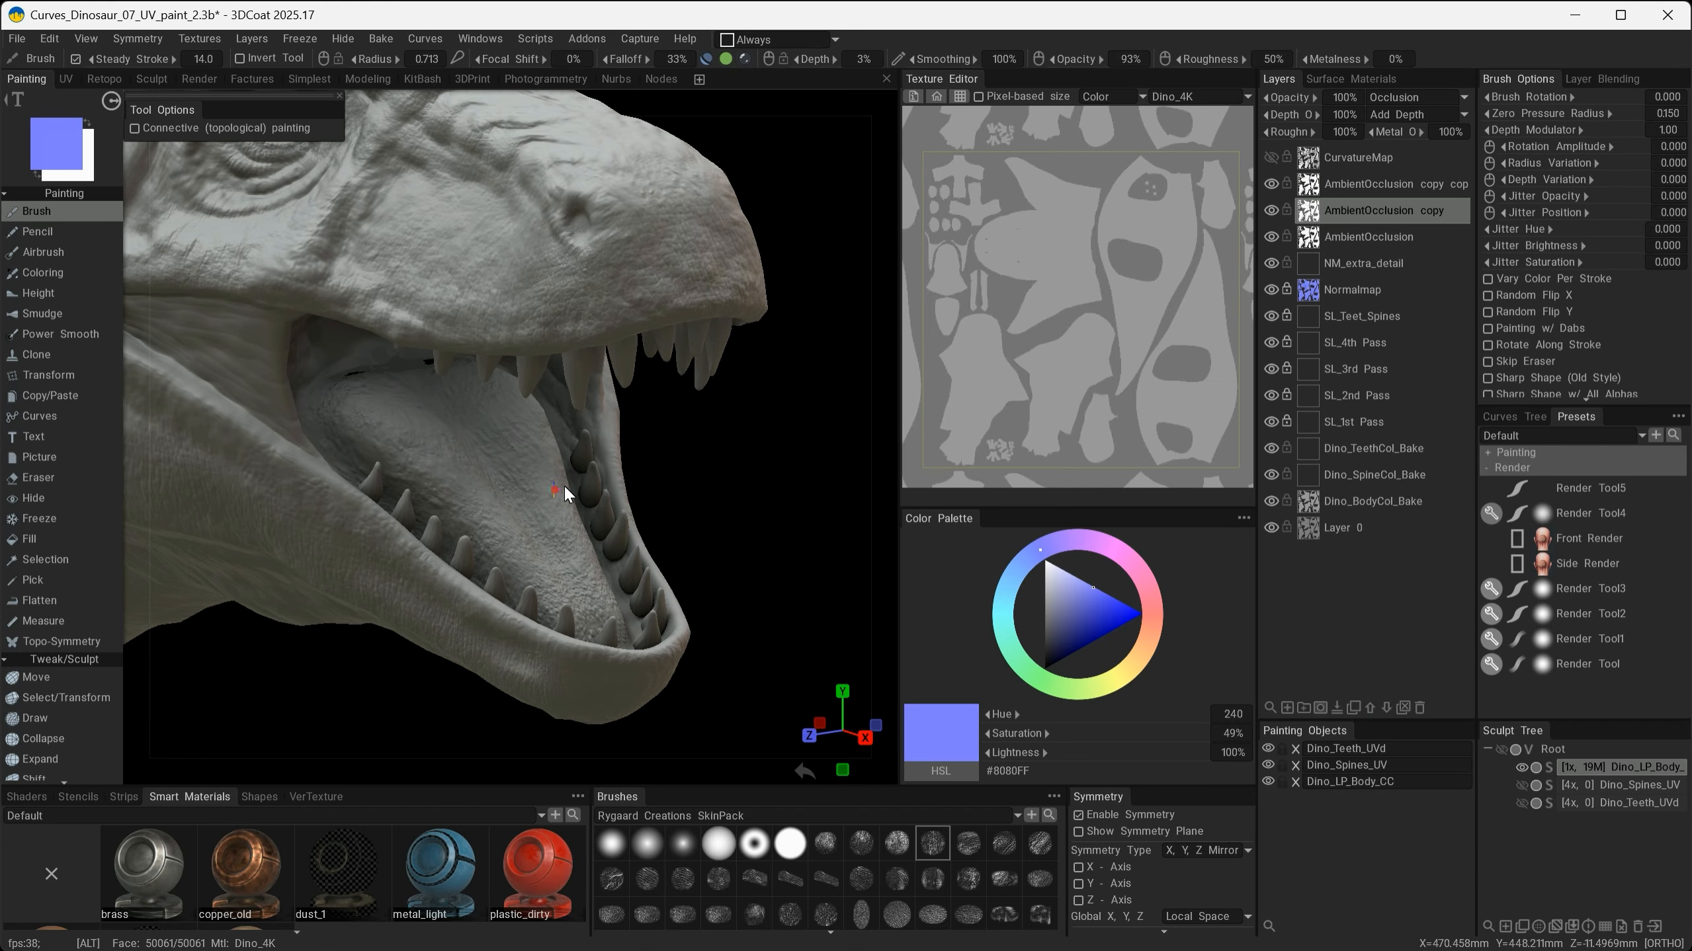
- Orbit around the head, neck and body to examine the strengthened occlusion shading
left_click_drag(563, 480, 715, 462, "alt")
right_click_drag(714, 462, 764, 480, "alt")
left_click_drag(762, 475, 667, 308, "alt")
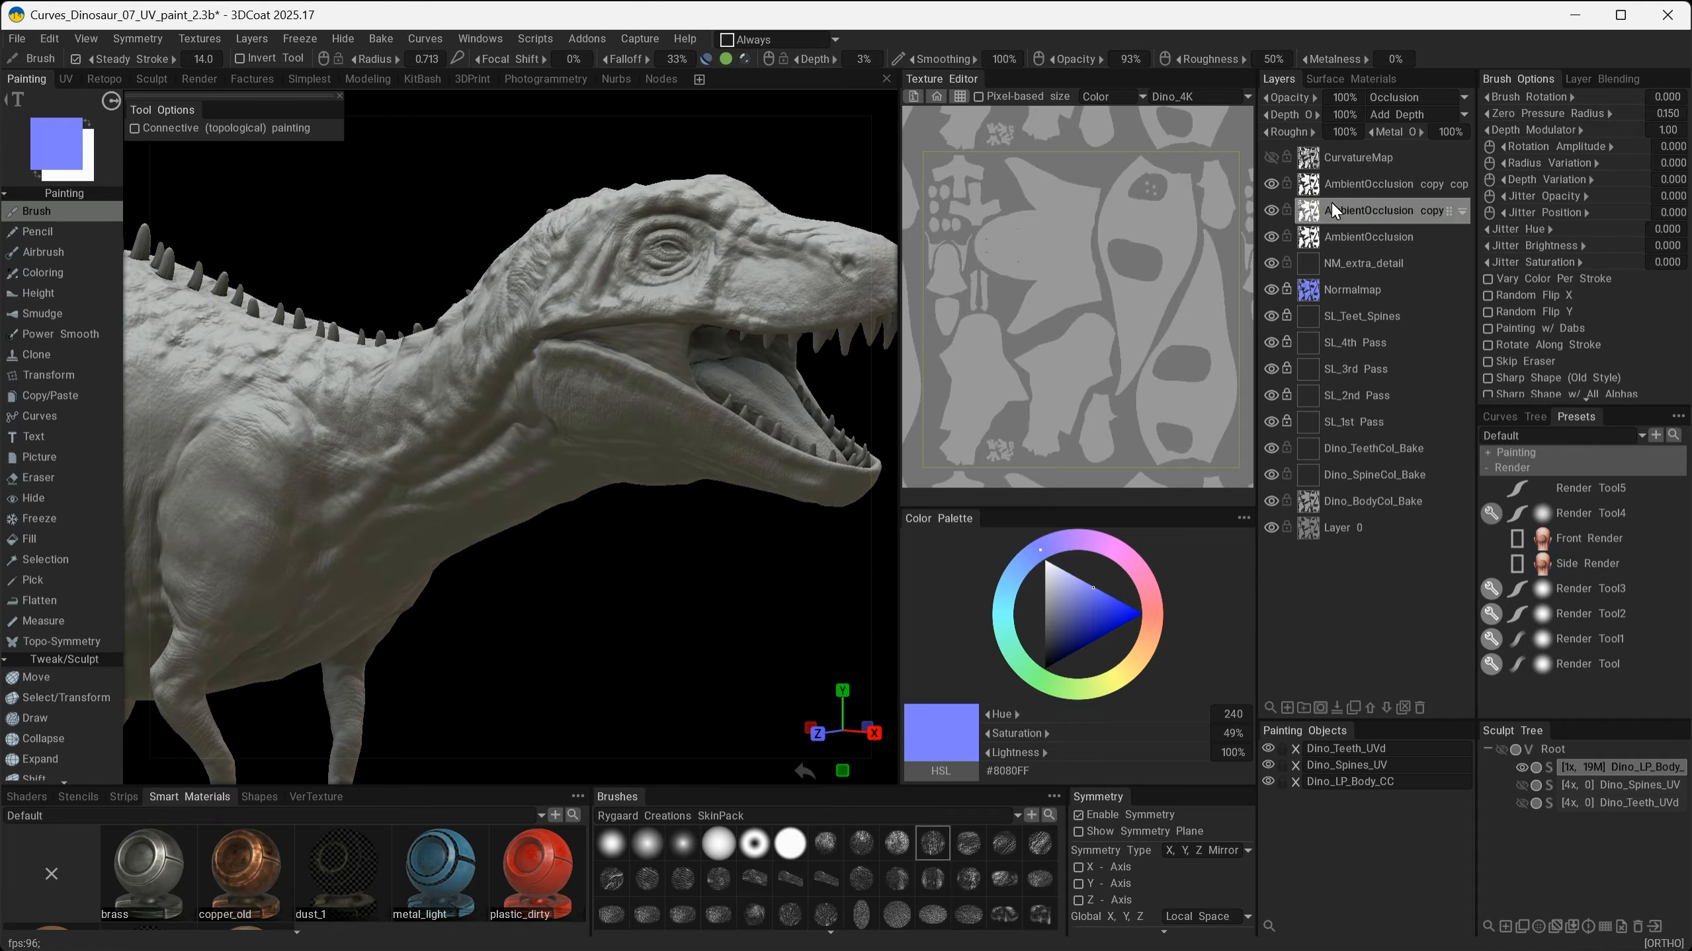
left_click_drag(615, 413, 666, 412, "alt")
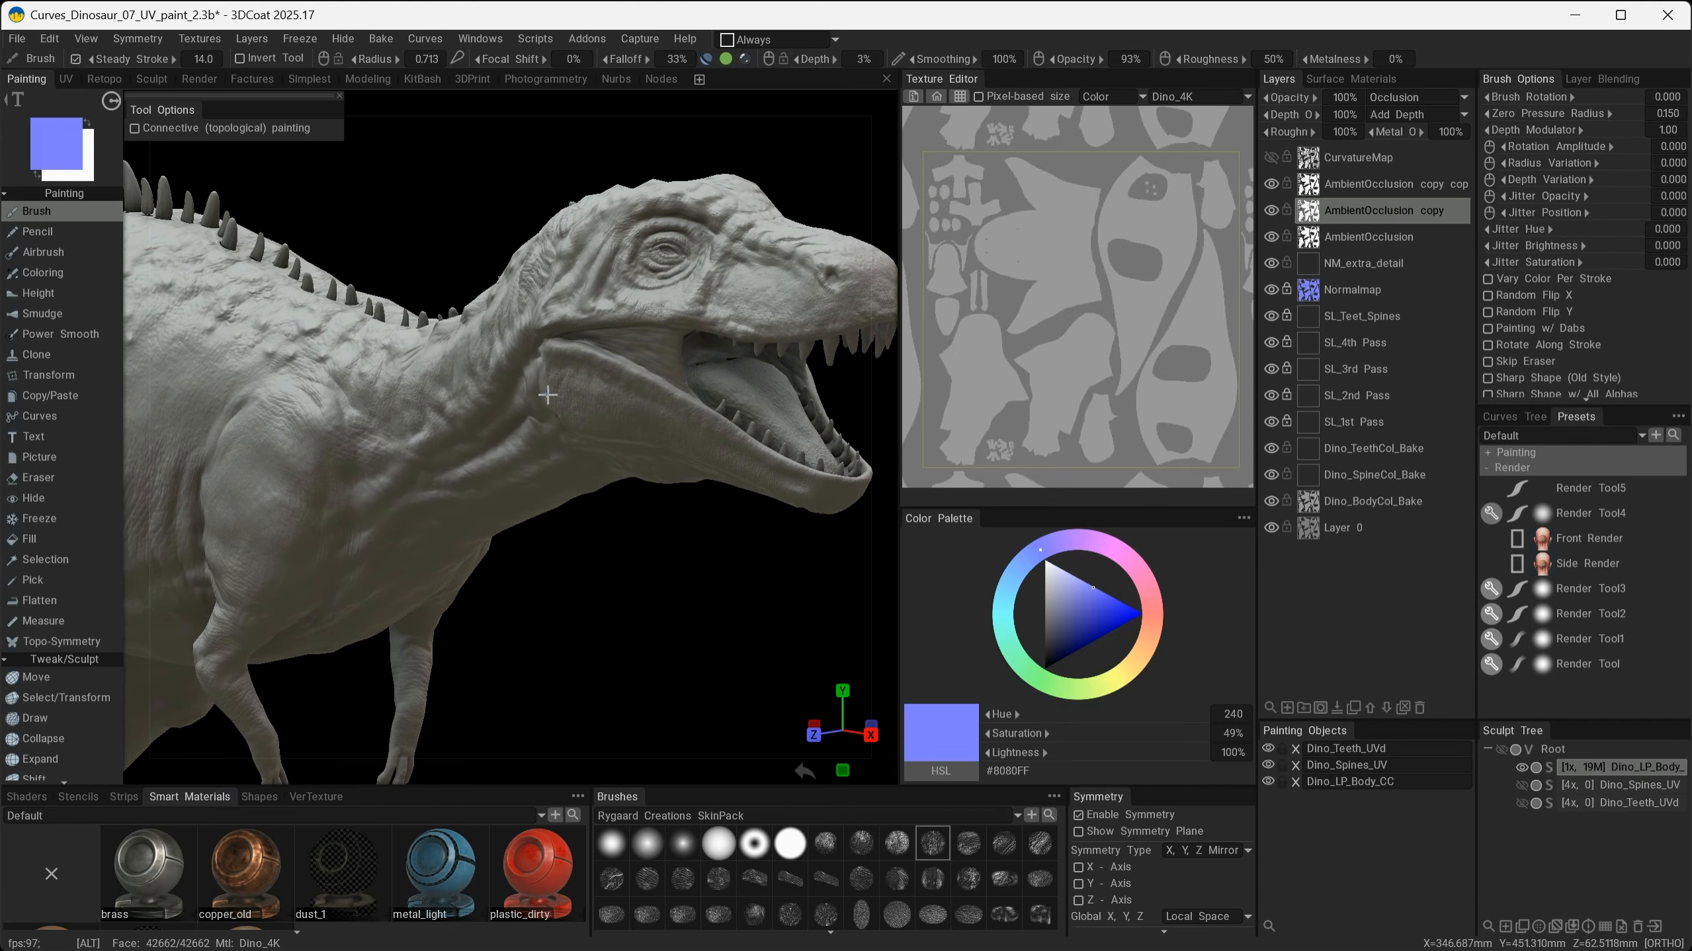
right_click_drag(666, 412, 653, 405, "alt")
middle_click_drag(653, 405, 781, 283, "alt")
left_click_drag(706, 347, 792, 446, "alt")
left_click_drag(651, 386, 737, 442, "alt")
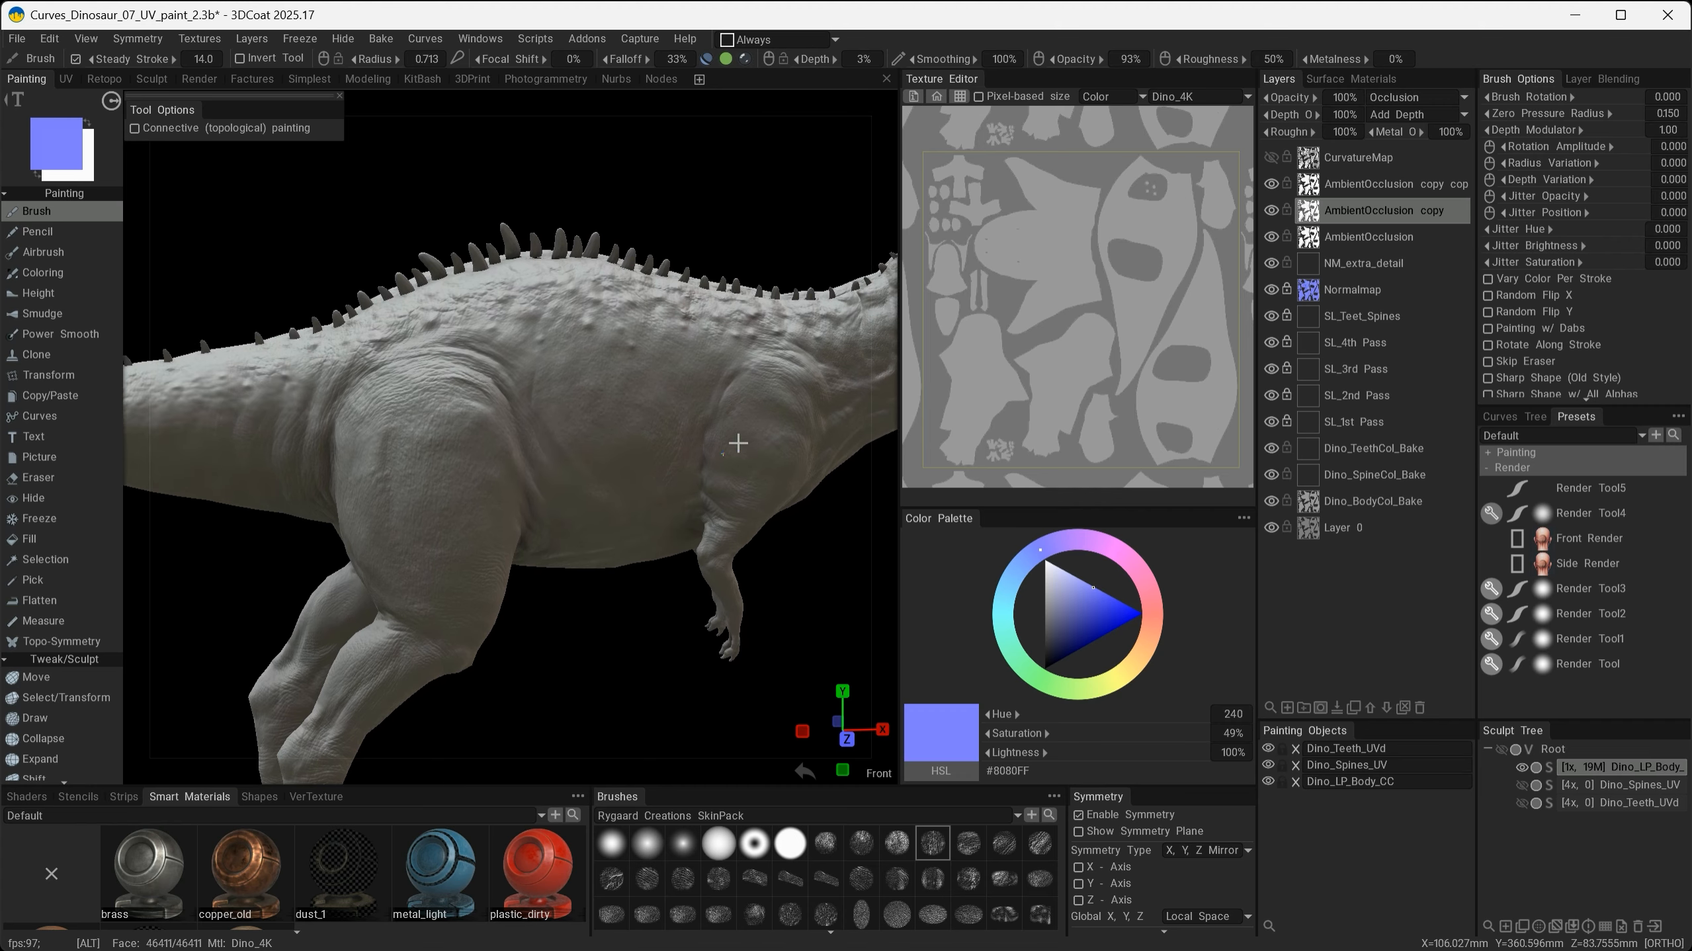
left_click_drag(763, 367, 656, 386, "alt")
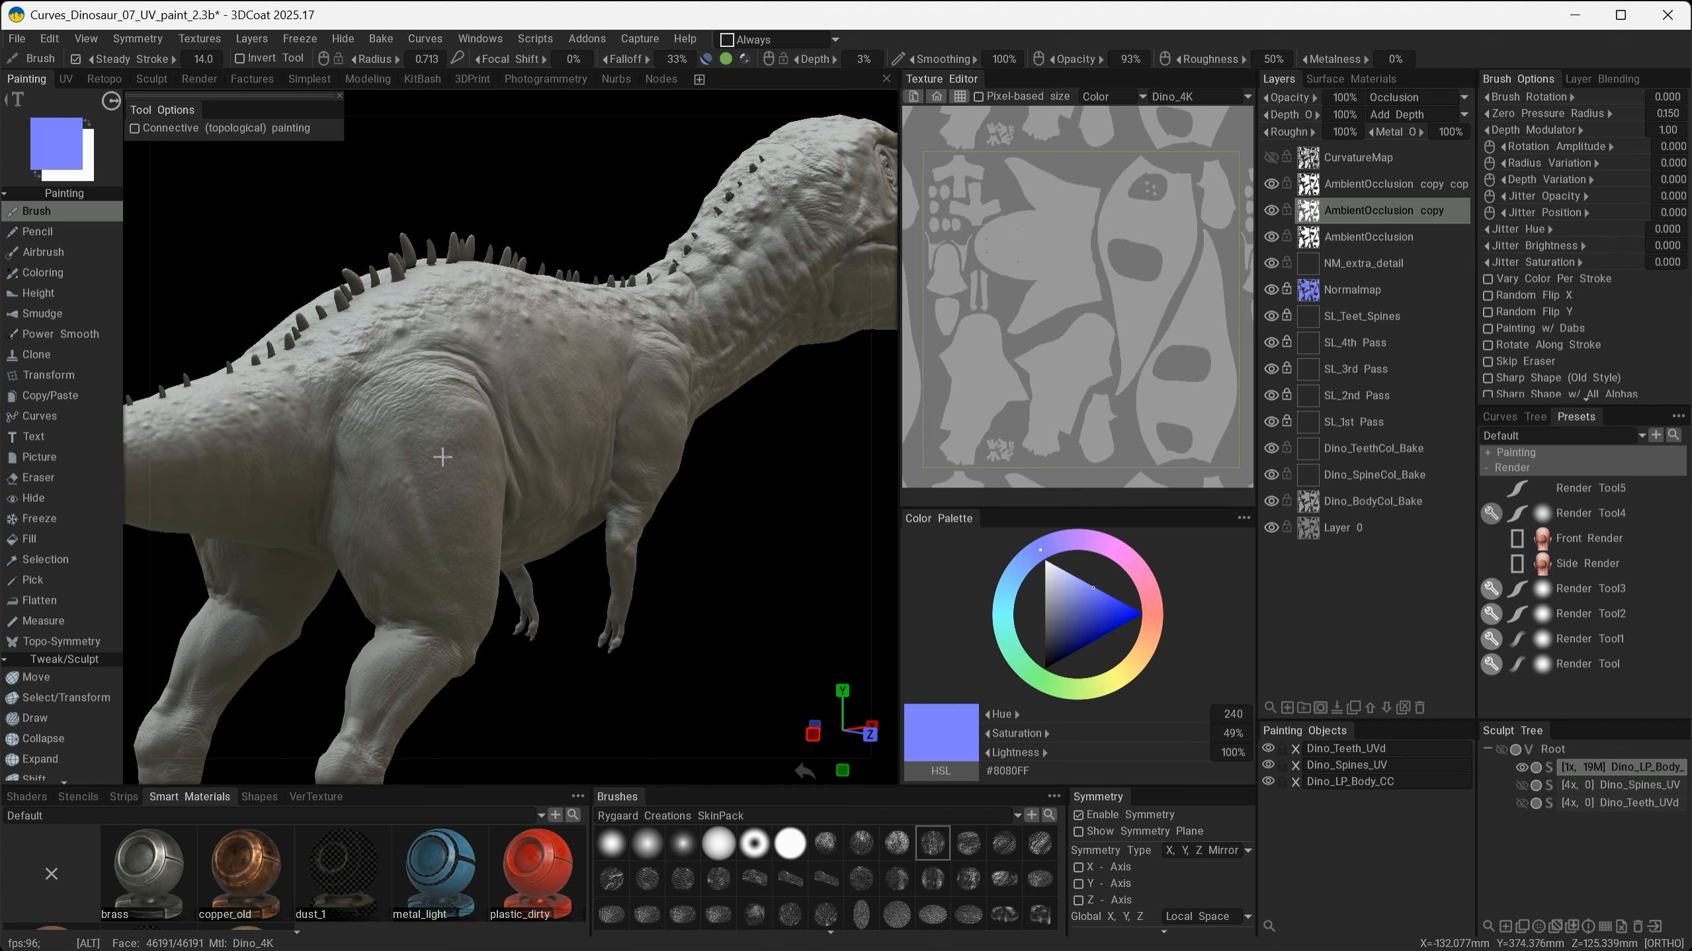
right_click_drag(442, 457, 616, 536, "alt")
left_click_drag(615, 537, 812, 536, "alt")
right_click_drag(812, 536, 753, 467, "alt")
left_click_drag(752, 466, 725, 412, "alt")
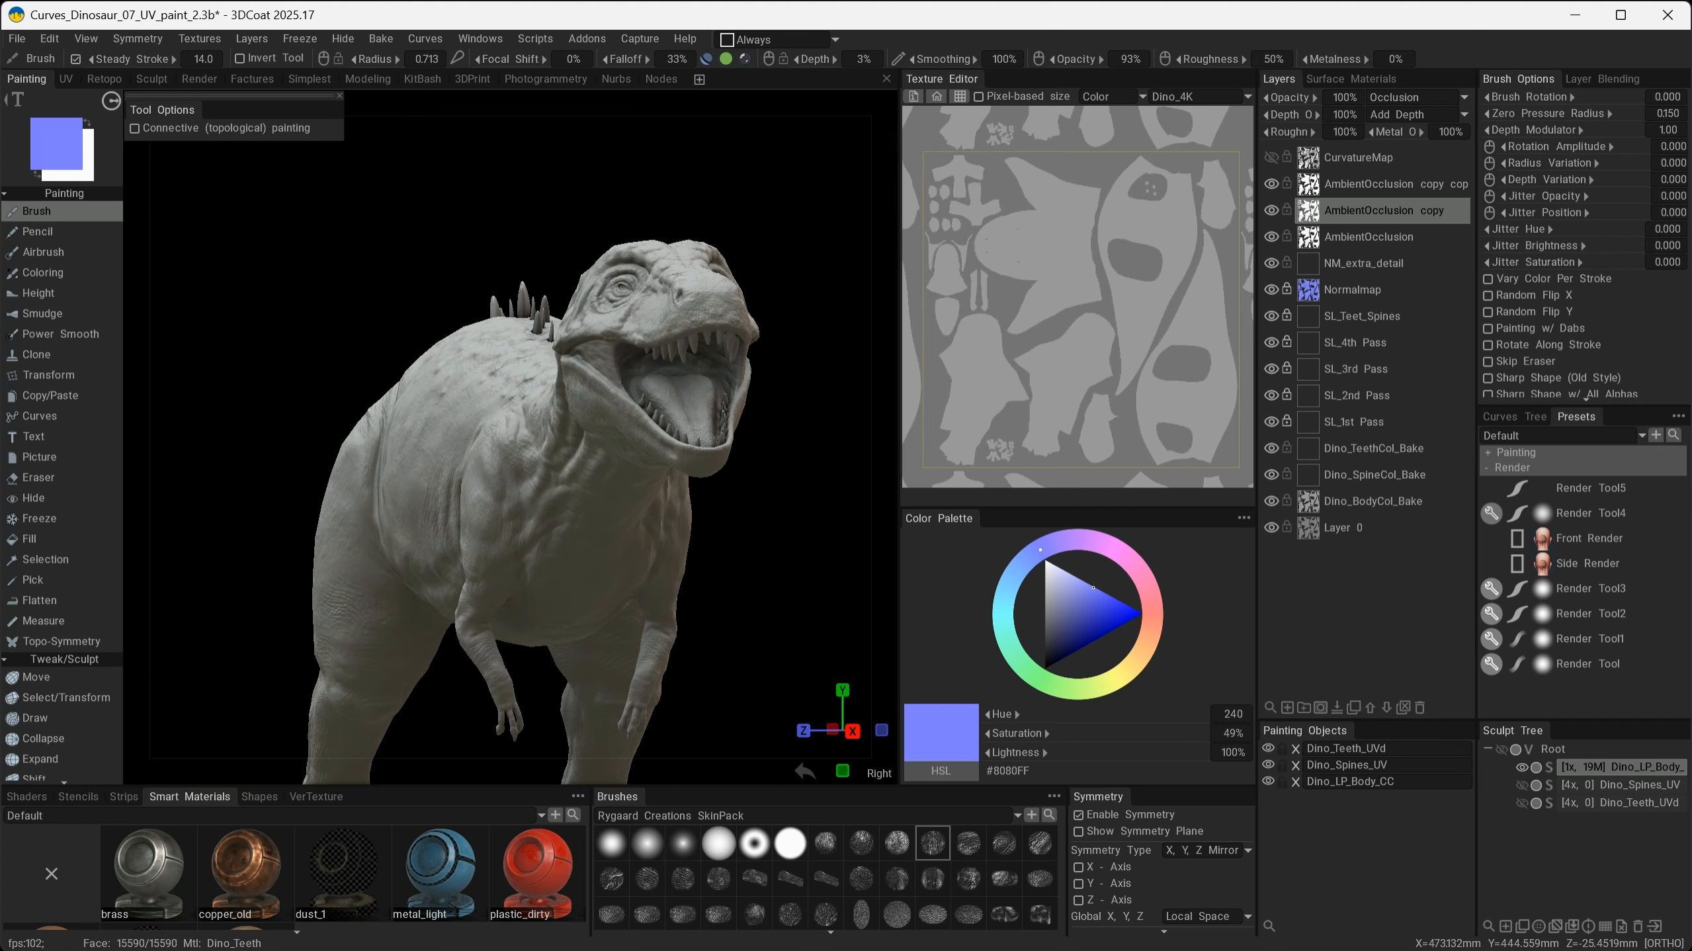
- Set the top AmbientOcclusion copy layer's blend mode to Multiply
left_click(1345, 187)
left_click(1394, 97)
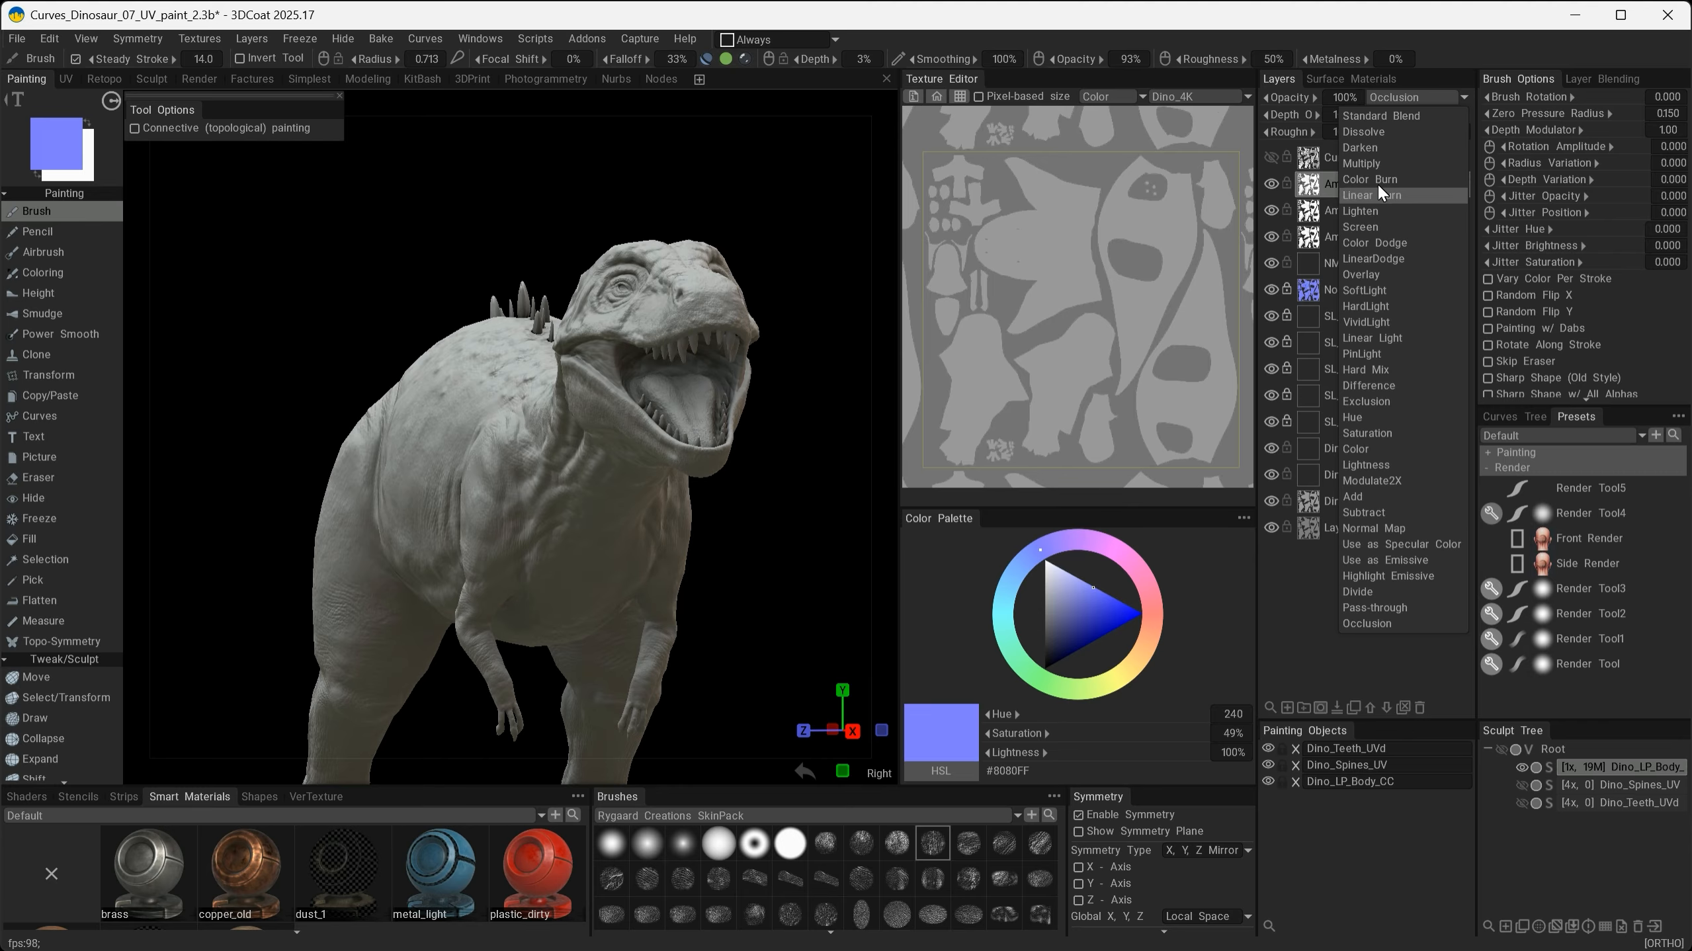
left_click(1373, 162)
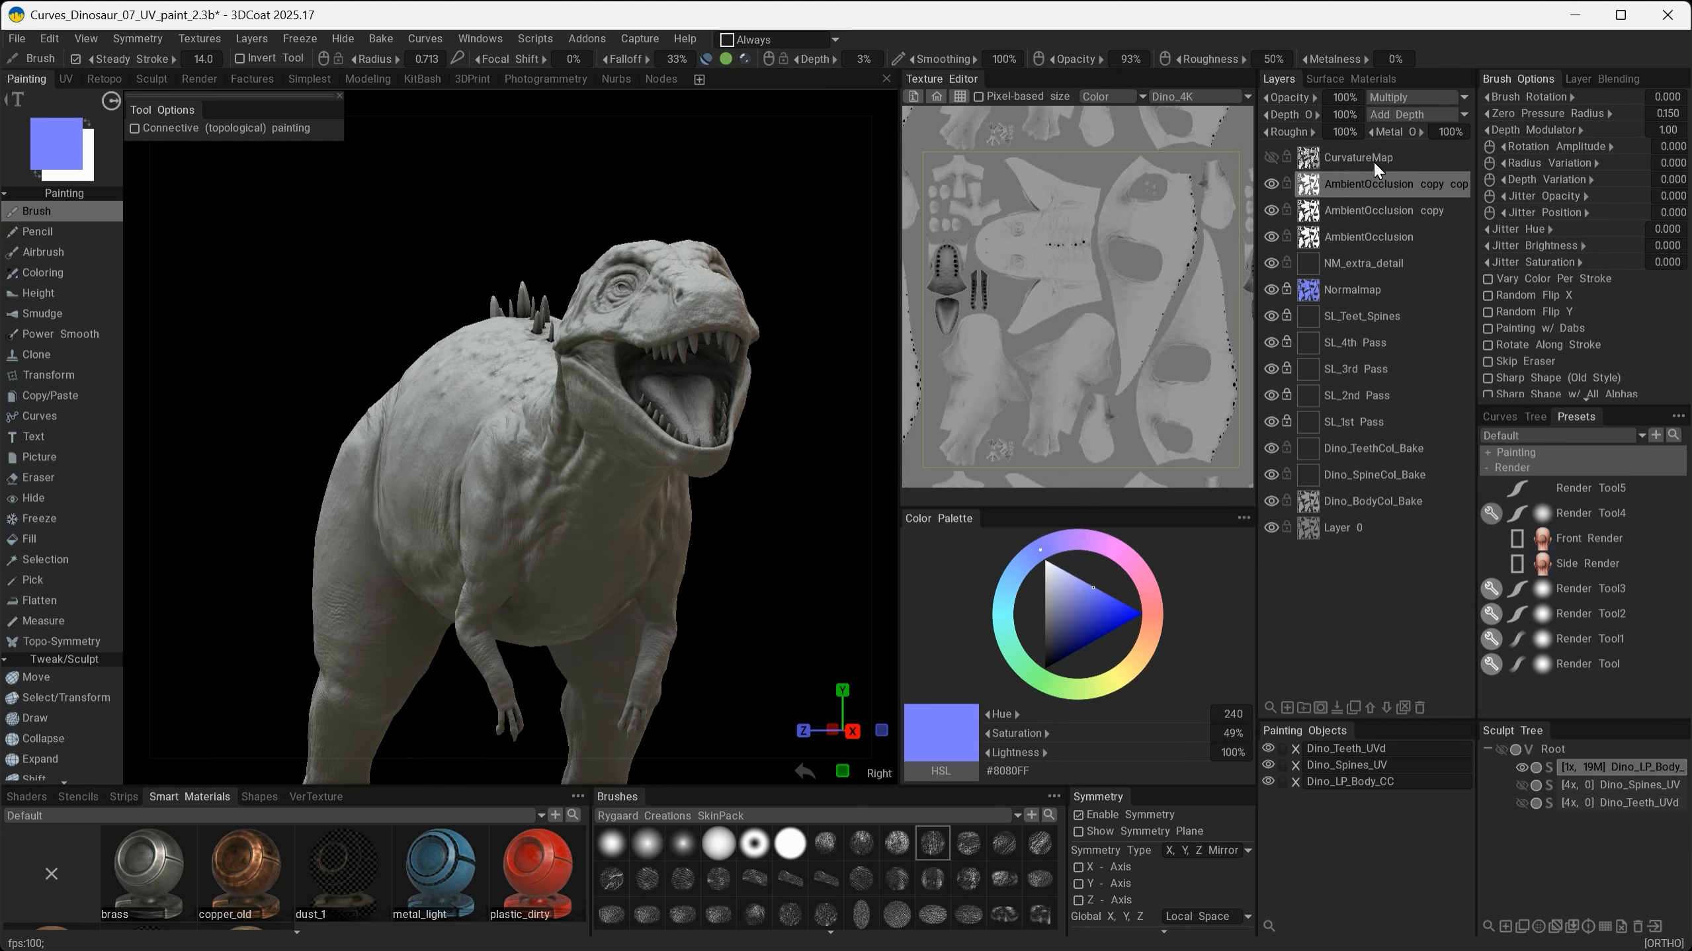
left_click(1352, 189)
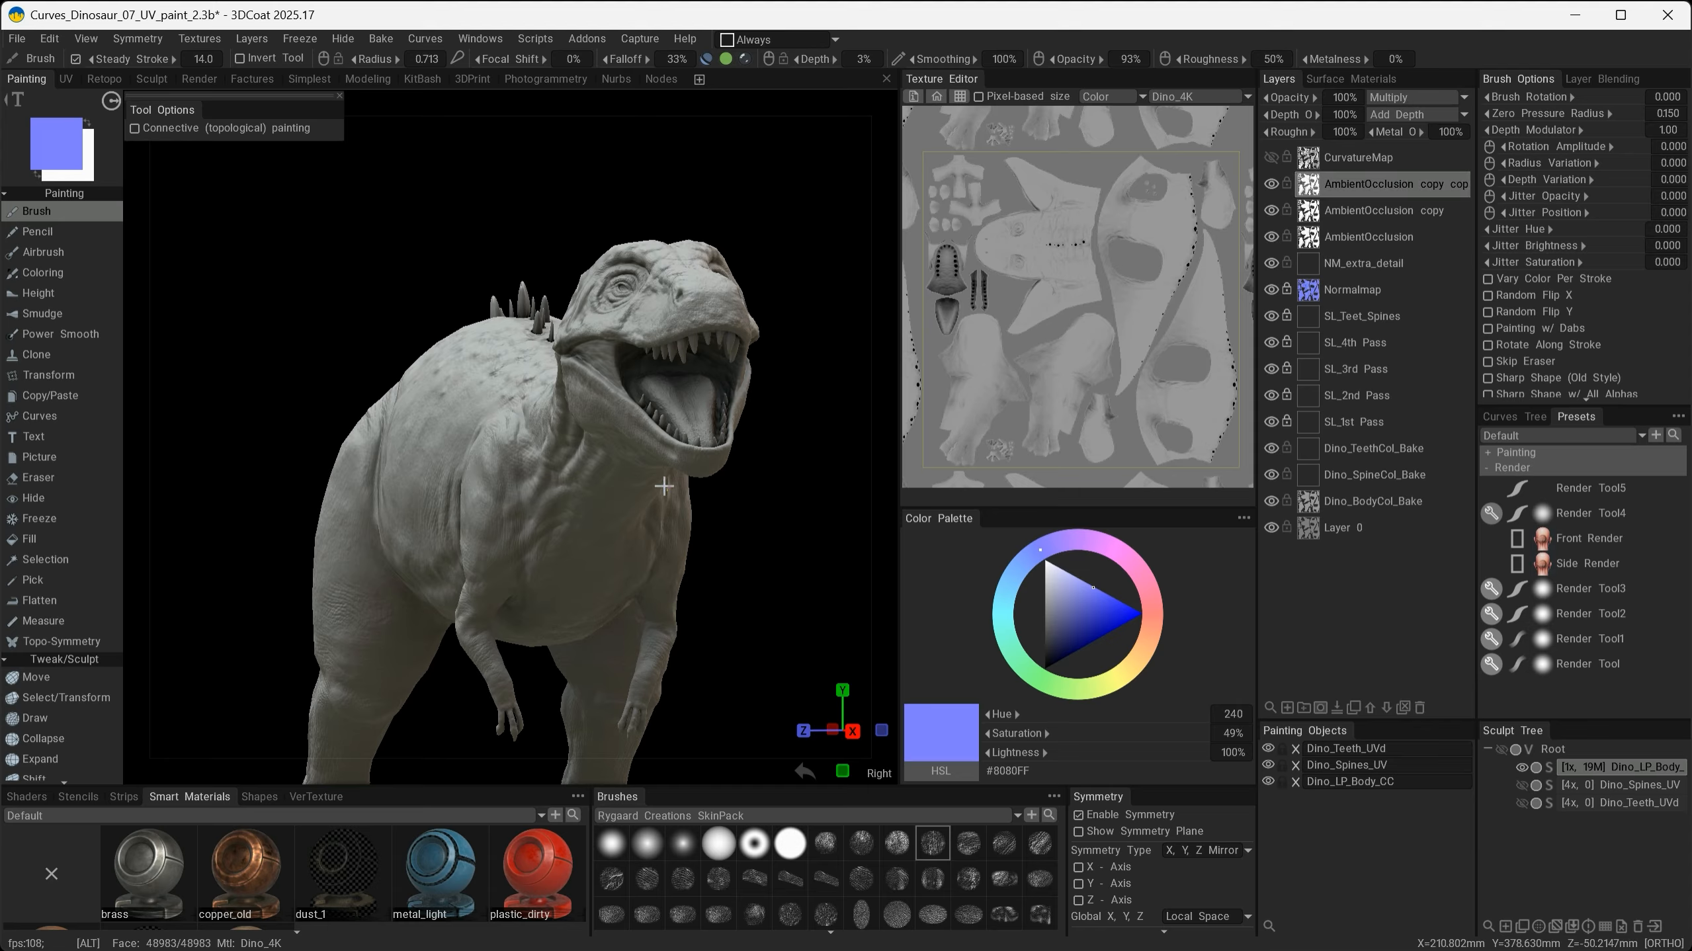
- Orbit around the neck, mouth and full body to examine the multiplied occlusion shading
left_click_drag(651, 474, 760, 486, "alt")
right_click_drag(760, 486, 842, 527, "alt")
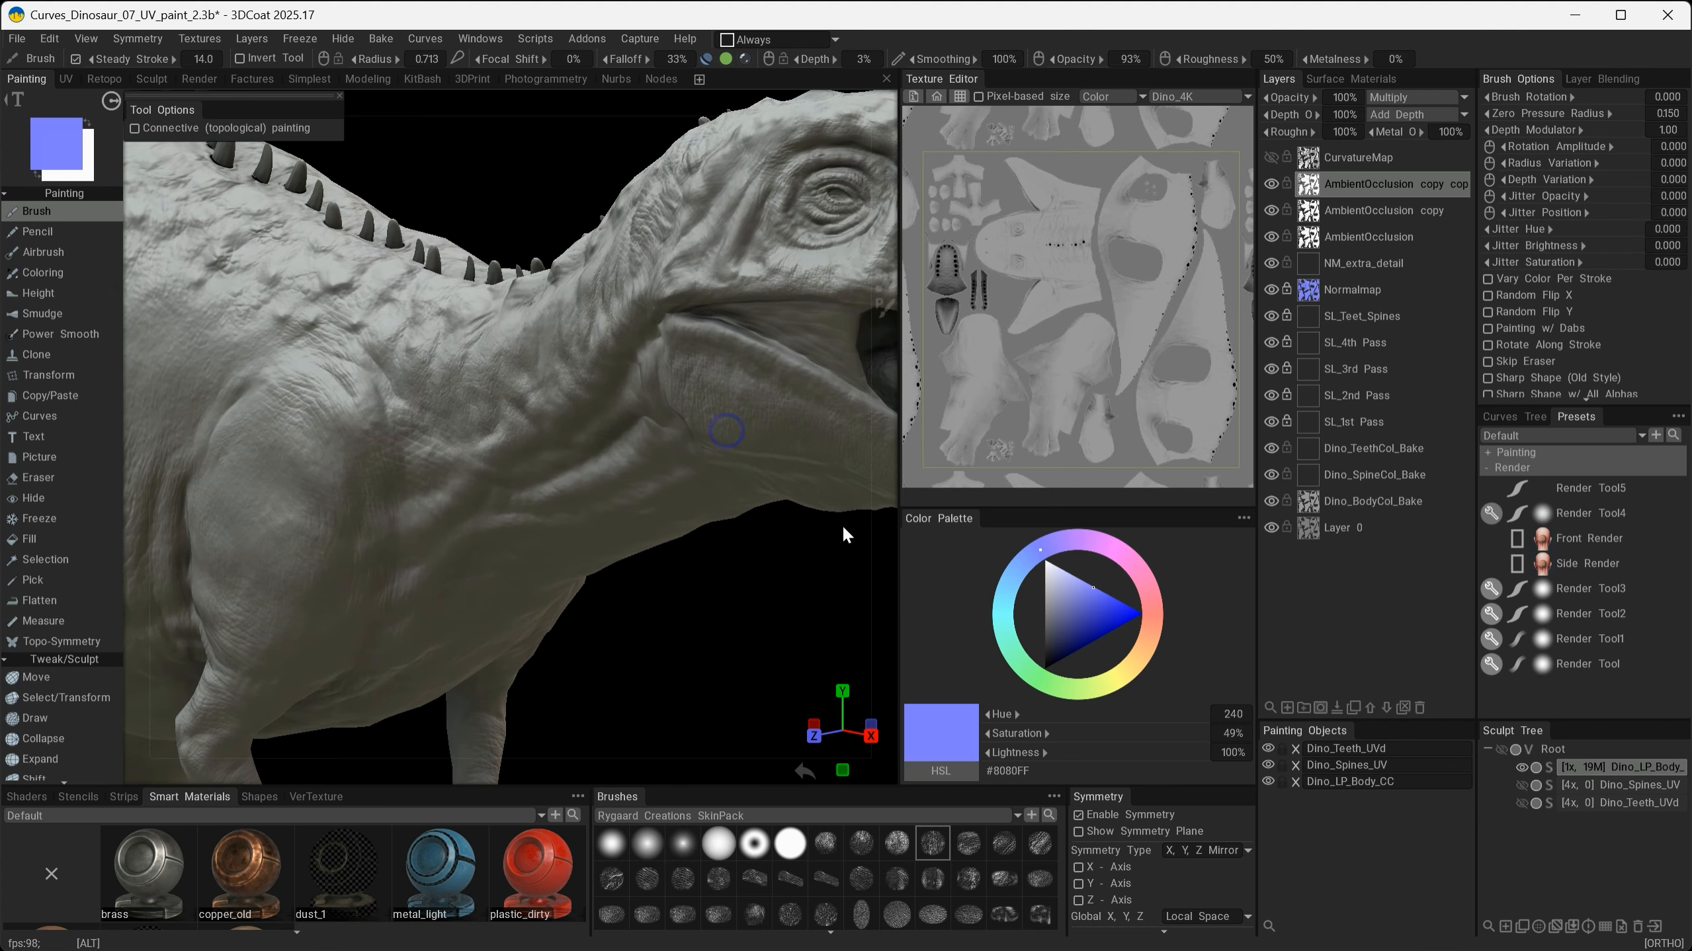
middle_click_drag(843, 527, 430, 596, "alt")
right_click_drag(431, 596, 579, 606, "alt")
left_click_drag(579, 605, 569, 542, "alt")
right_click_drag(569, 542, 443, 545, "alt")
left_click_drag(443, 545, 511, 450, "alt")
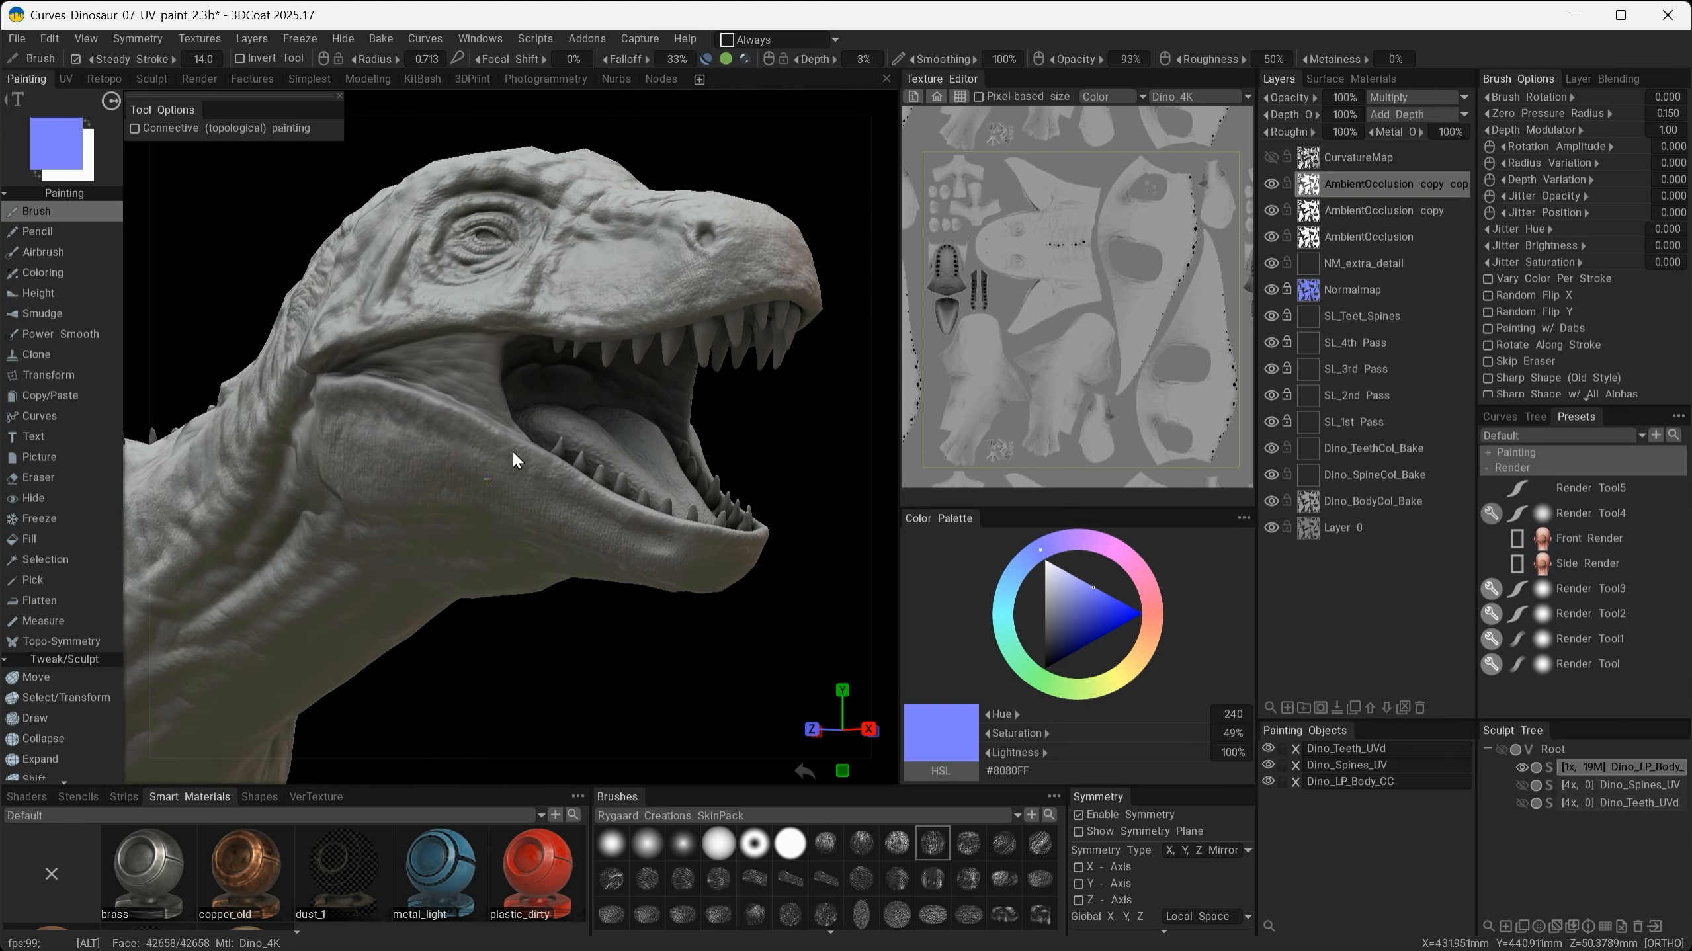
mouse_move(511, 449)
middle_mouse_down("alt")
mouse_move(650, 551)
mouse_move(695, 556)
middle_mouse_up("alt")
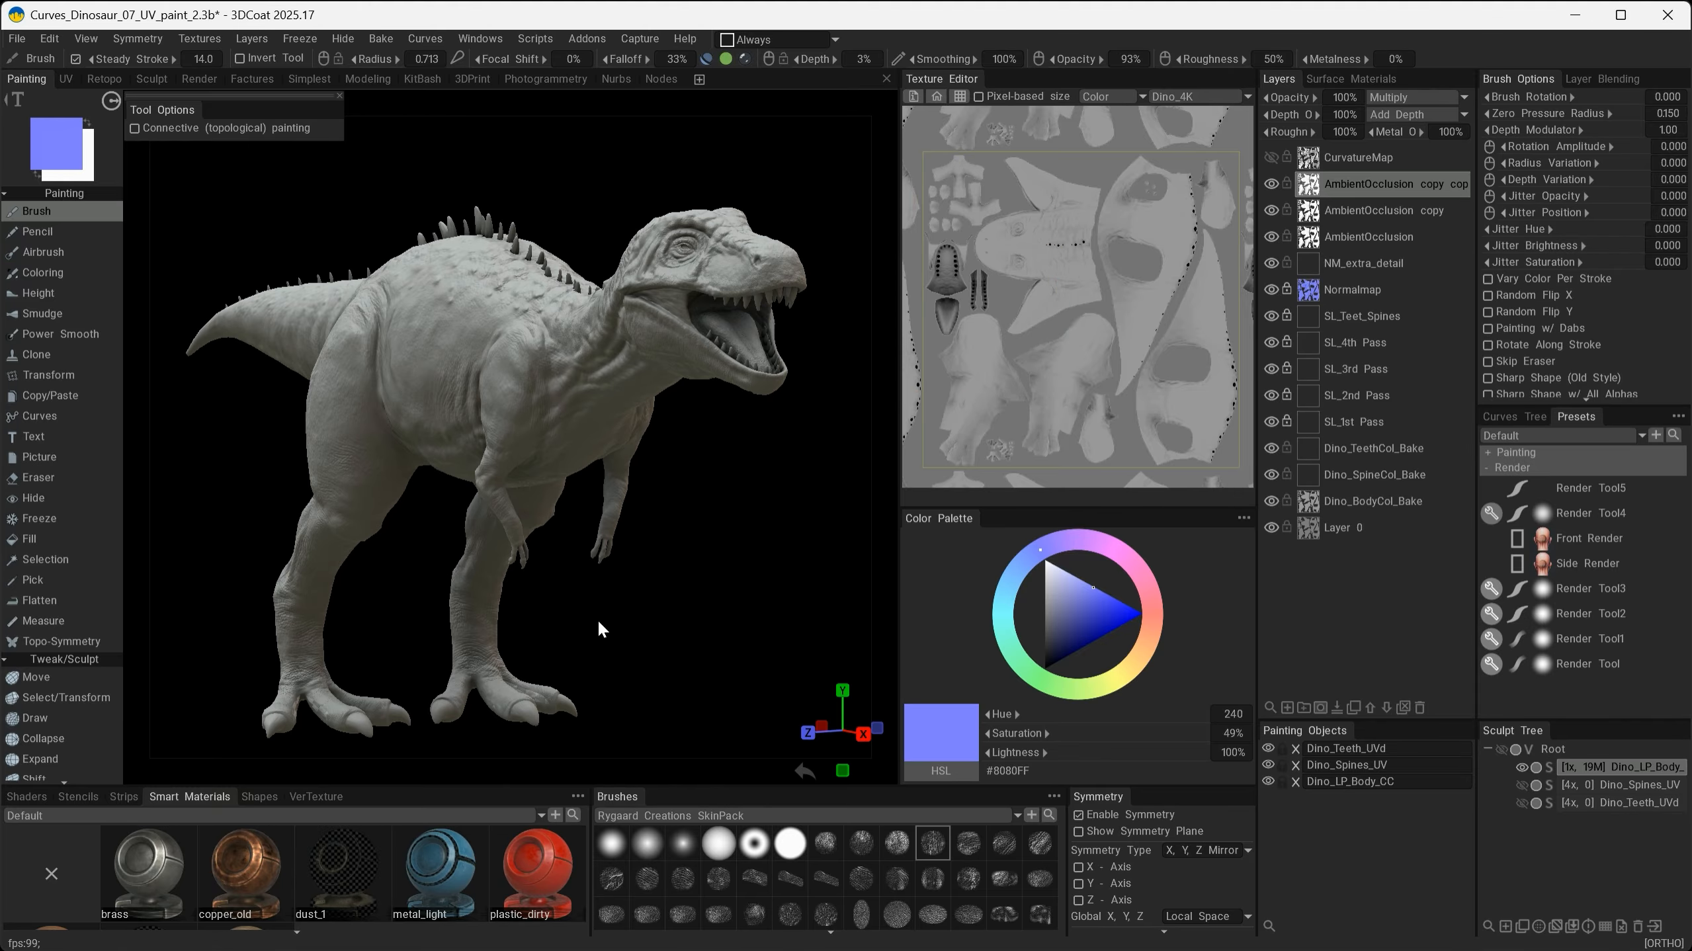
mouse_move(597, 619)
left_mouse_down()
mouse_move(585, 637)
mouse_move(666, 626)
left_mouse_up()
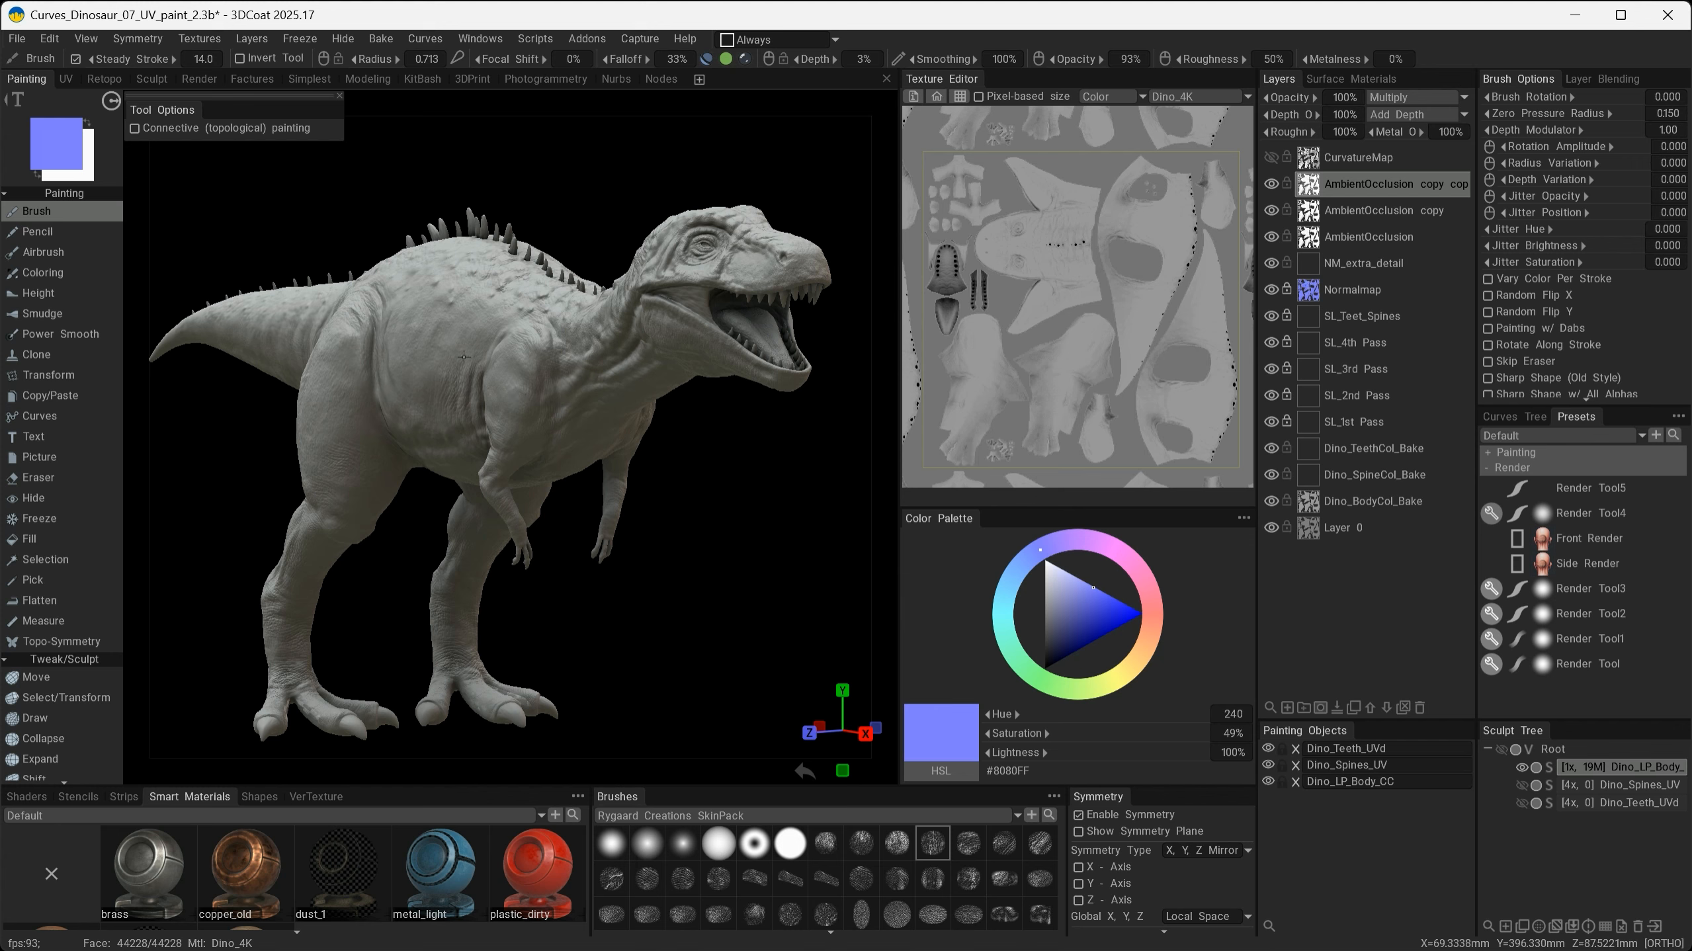
left_click_drag(488, 525, 676, 580, "alt")
- Select the CurvatureMap and each AmbientOcclusion layer in turn to compare their blend settings
left_click(1359, 157)
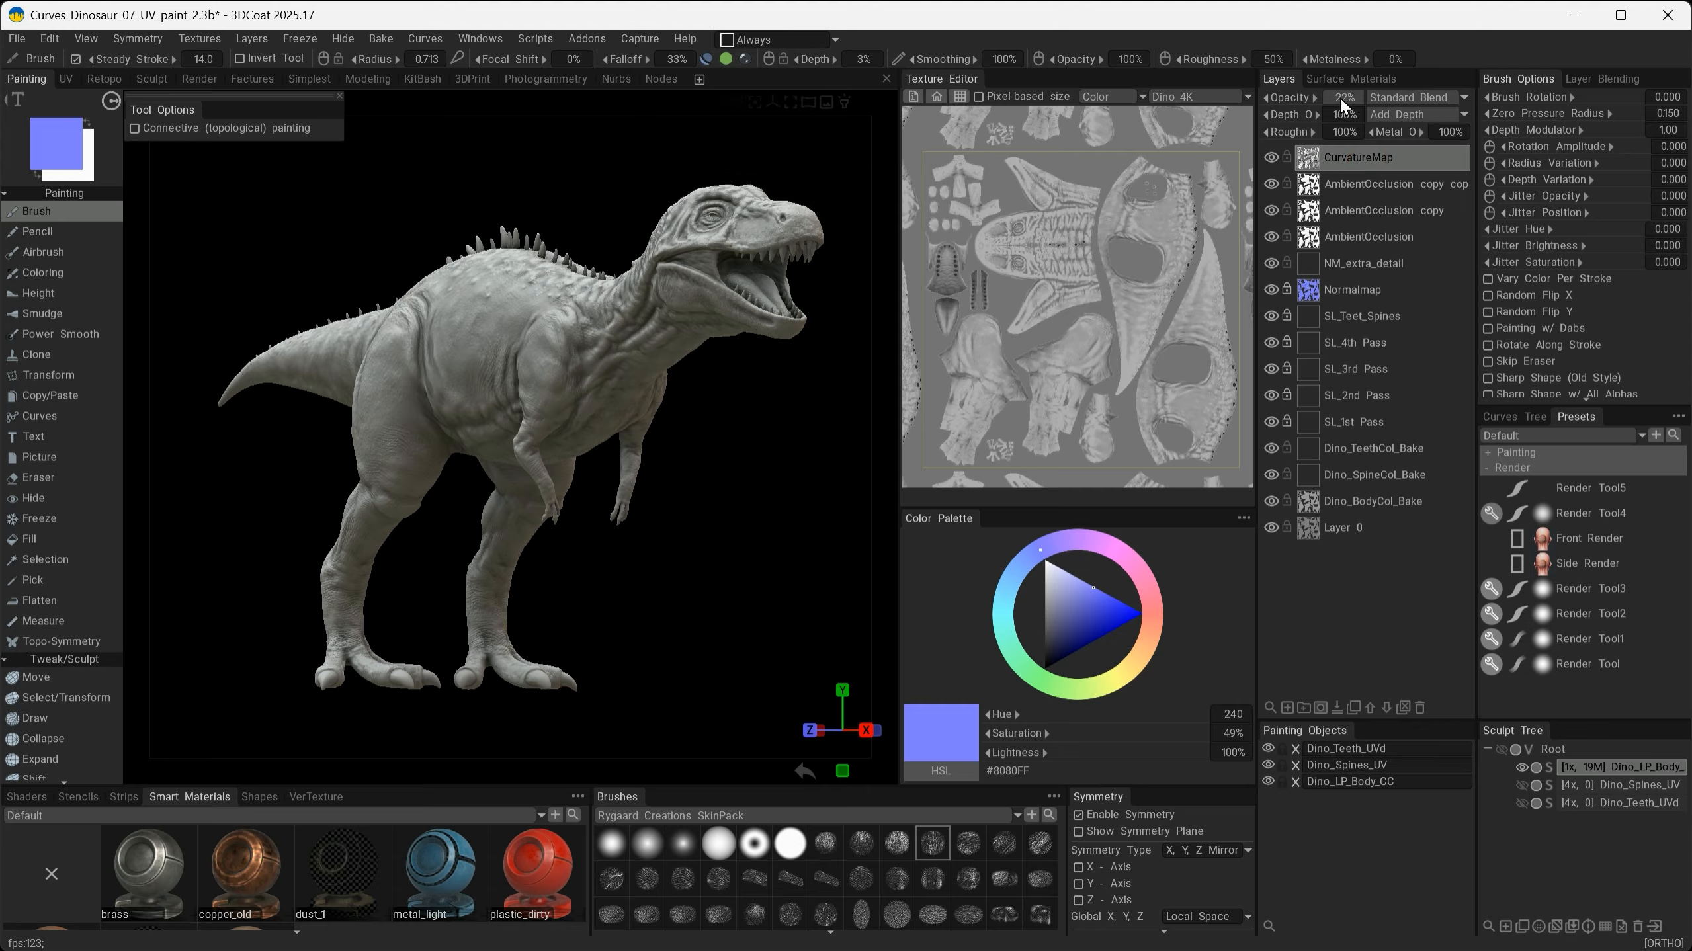
left_click(1349, 209)
left_click(1351, 185, "shift")
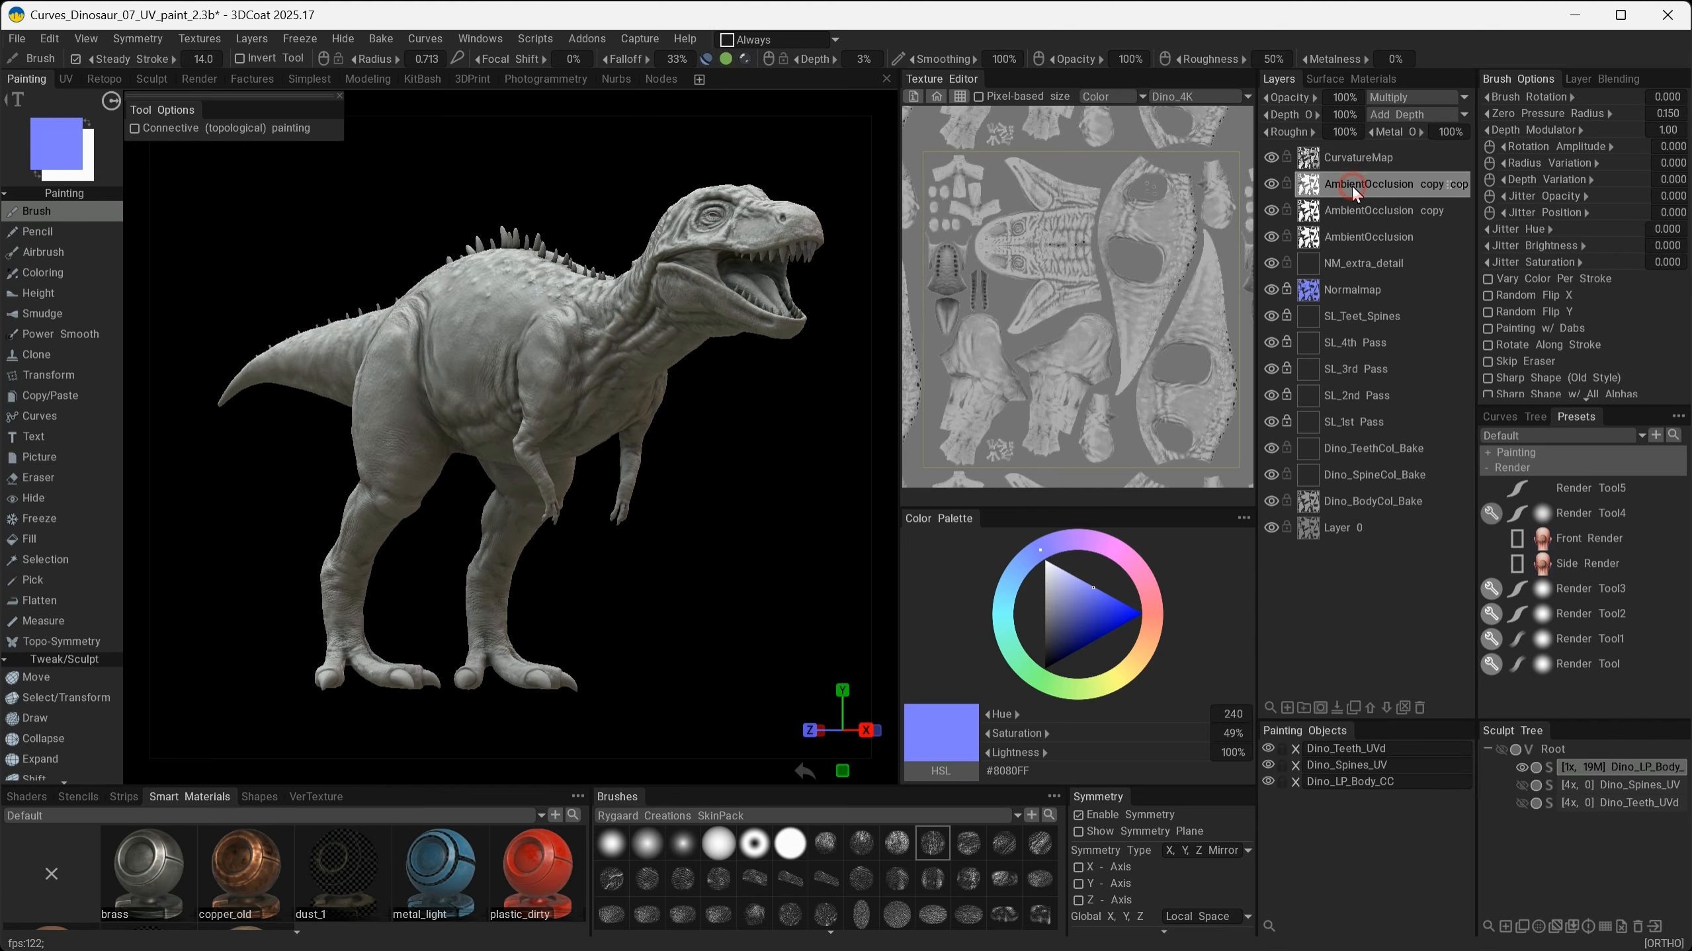
left_click(1350, 241)
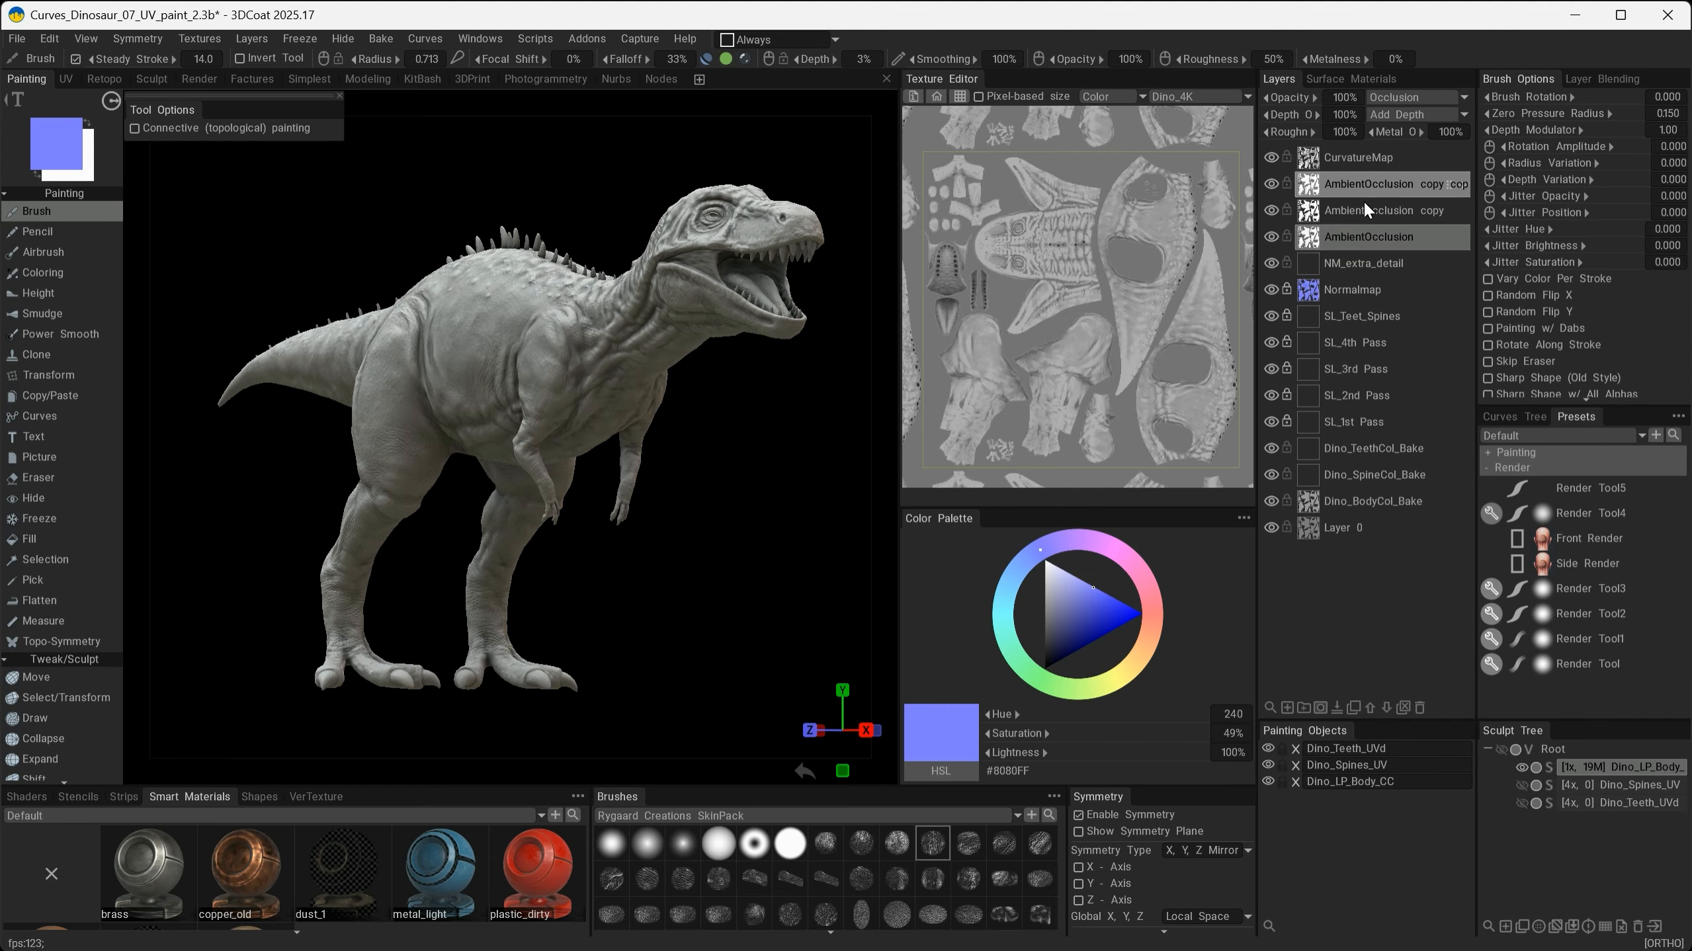
- Orbit the whole dinosaur to examine the combined occlusion layers
right_click_drag(686, 445, 656, 421, "alt")
left_click_drag(656, 421, 1131, 471, "alt")
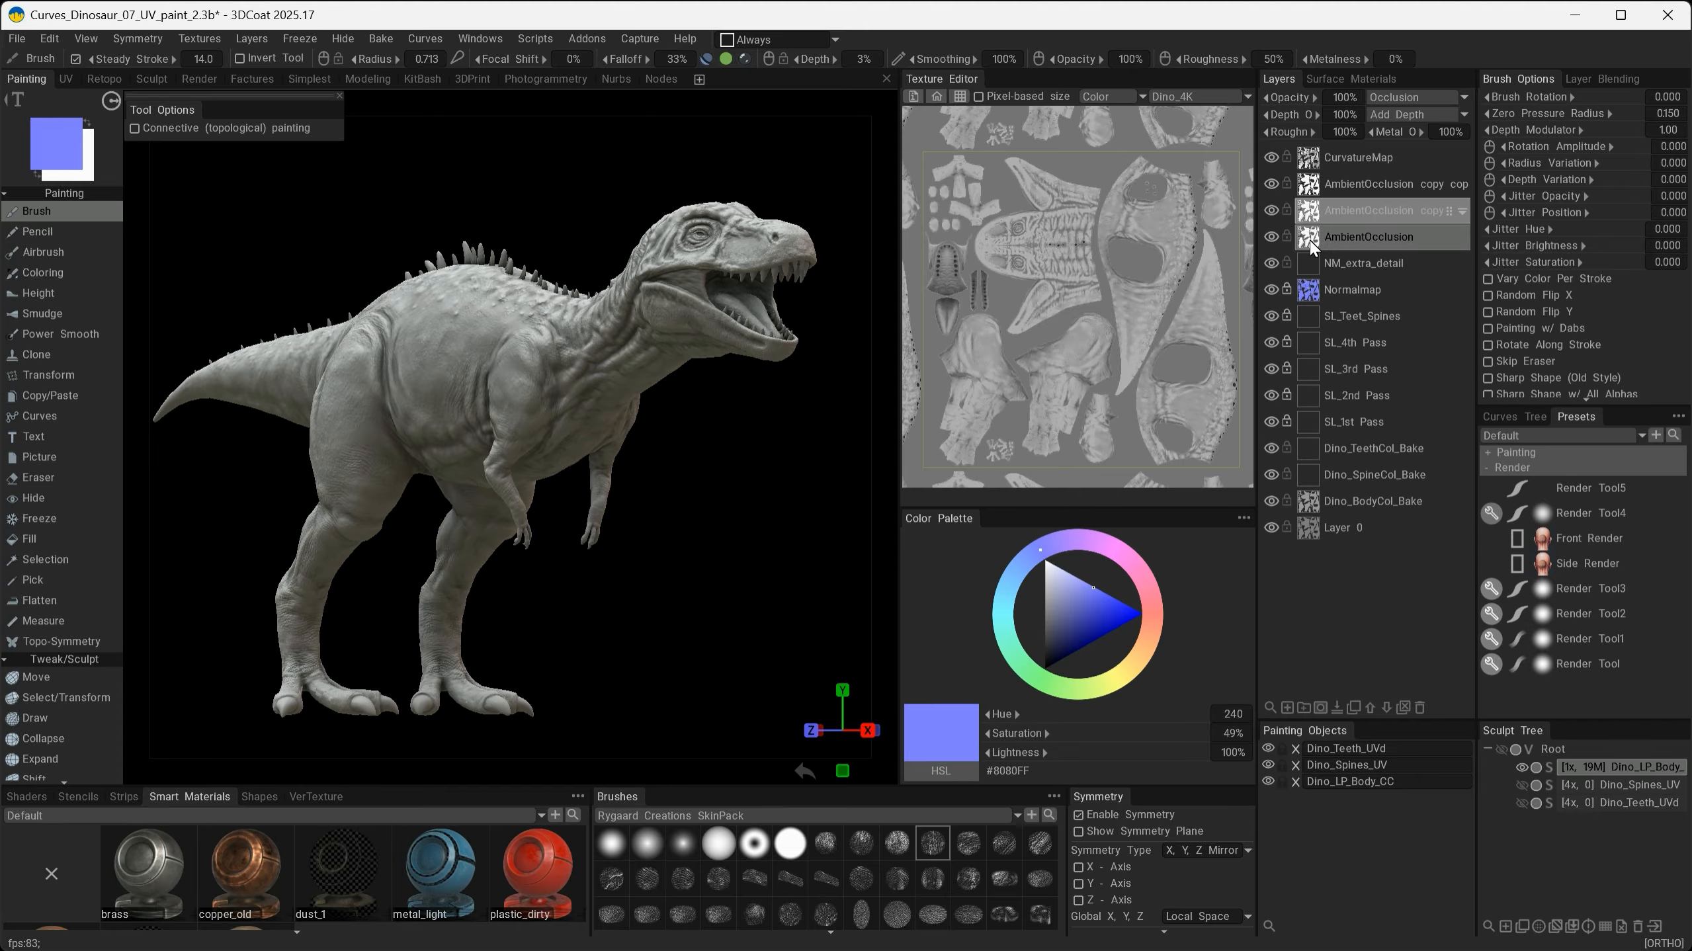
left_click_drag(793, 418, 749, 420)
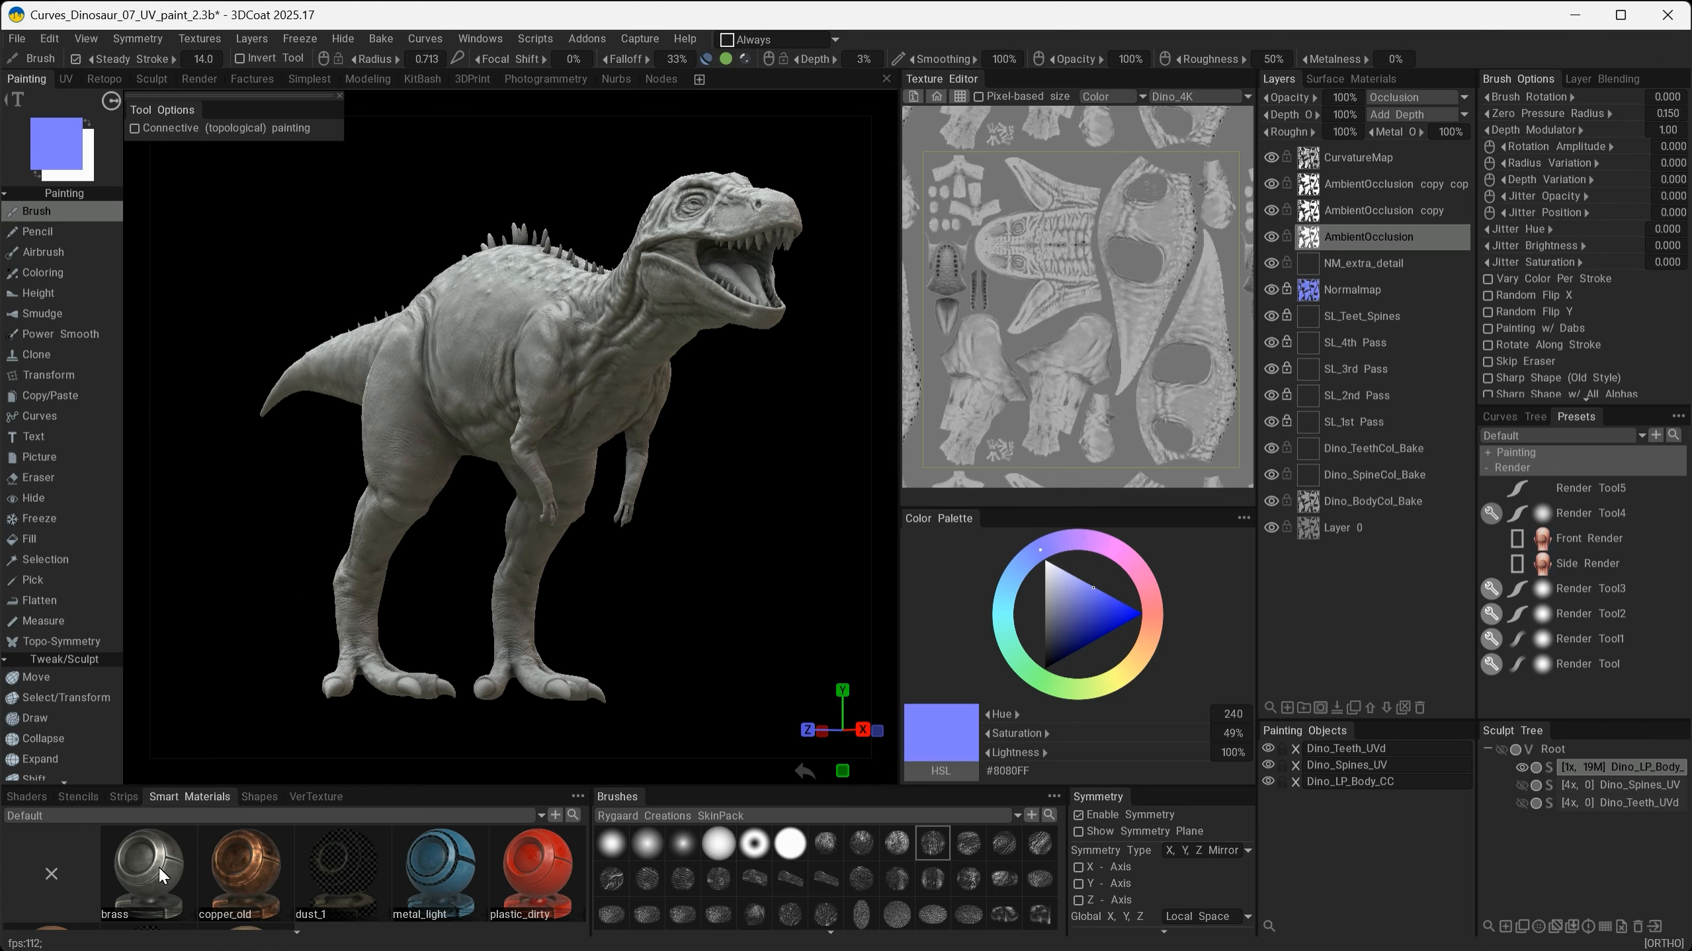
left_click_drag(576, 579, 573, 619, "alt")
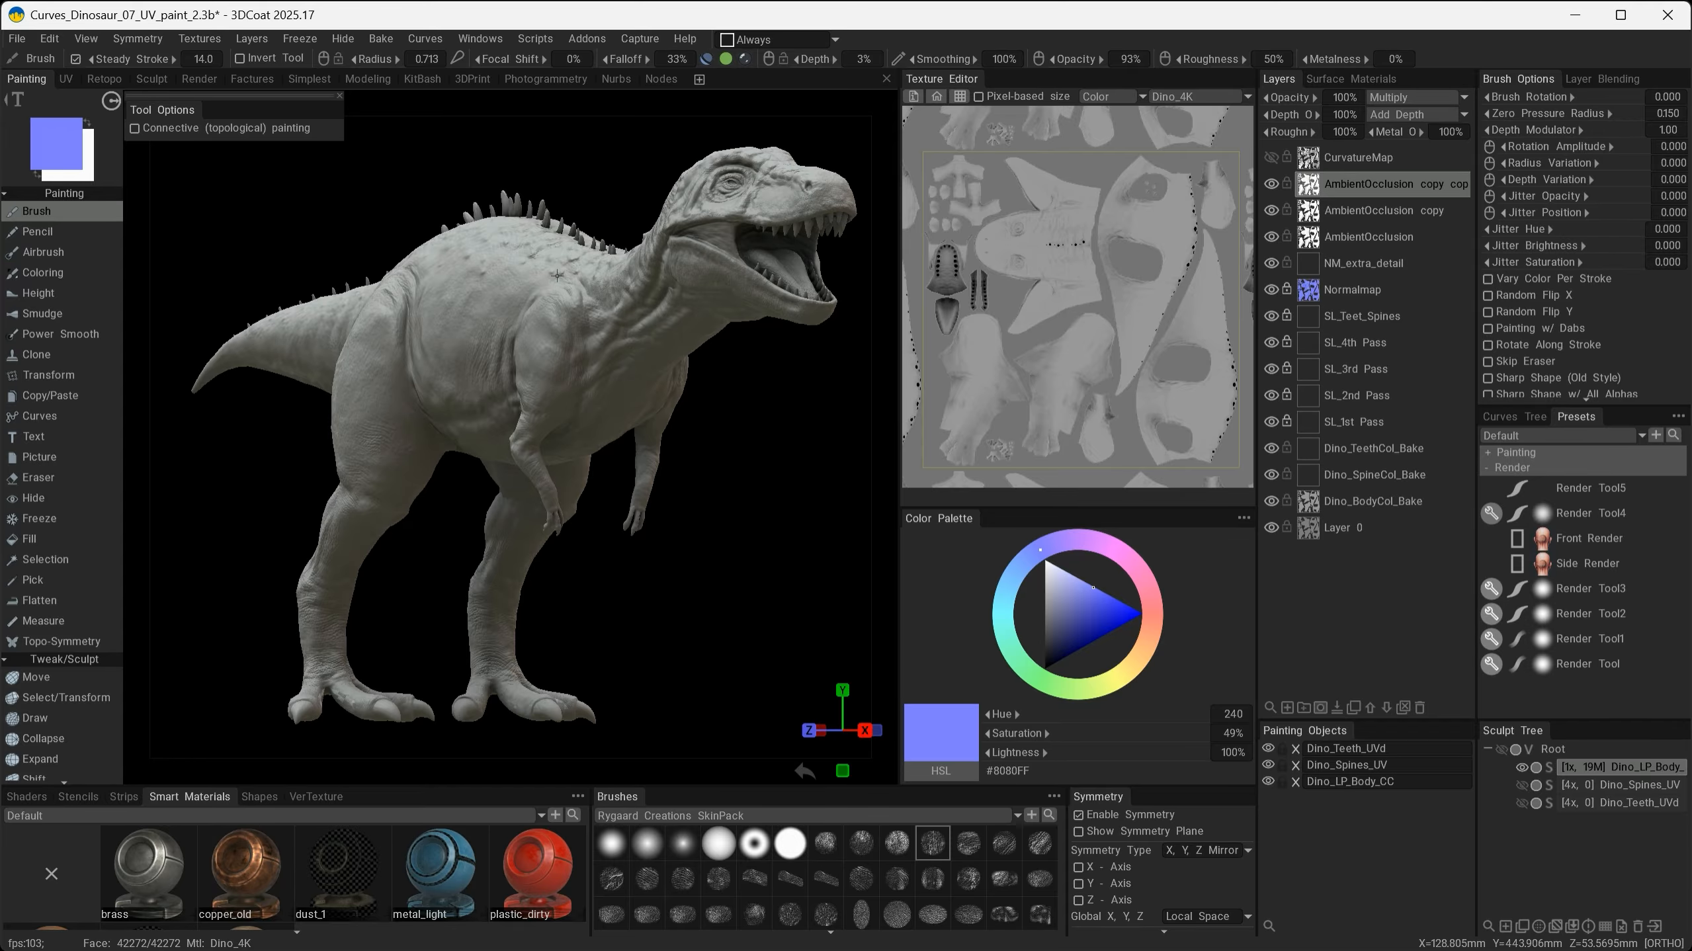
mouse_move(525, 425)
left_mouse_down("alt")
mouse_move(554, 402)
mouse_move(524, 418)
mouse_move(552, 417)
left_mouse_up("alt")
right_click_drag(553, 418, 516, 419, "alt")
mouse_move(536, 449)
left_mouse_down("alt")
mouse_move(540, 493)
mouse_move(537, 459)
left_mouse_up("alt")
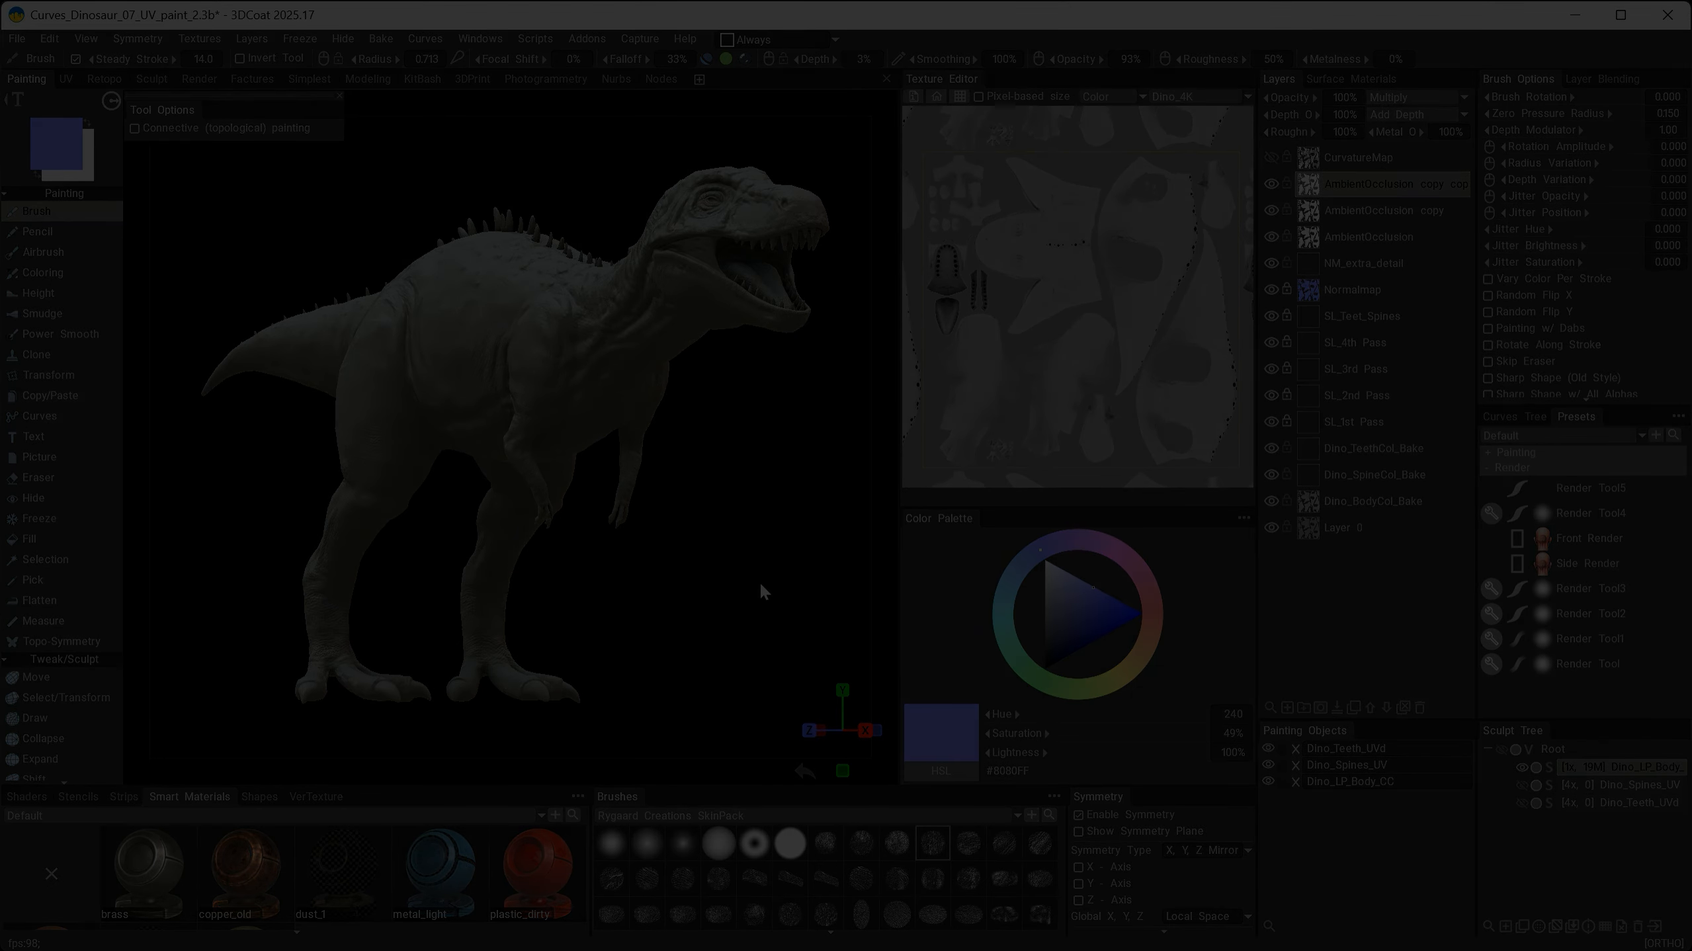